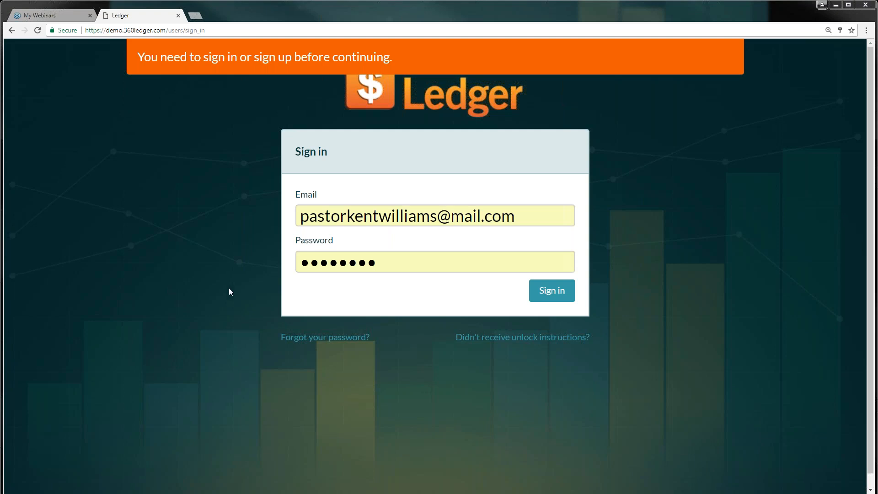
Sign in and go to the Books settings page
{"action": "left_click", "coordinate": [552, 291]}
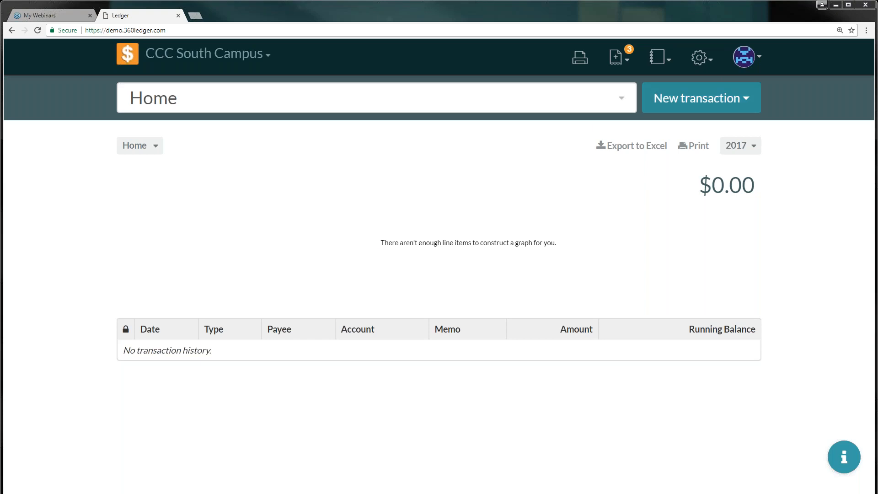
{"action": "left_click", "coordinate": [707, 64]}
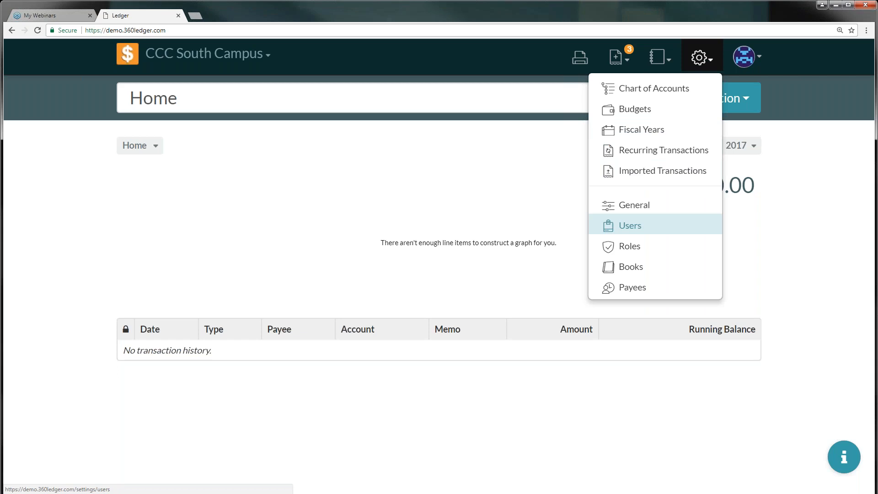
{"action": "left_click", "coordinate": [626, 272]}
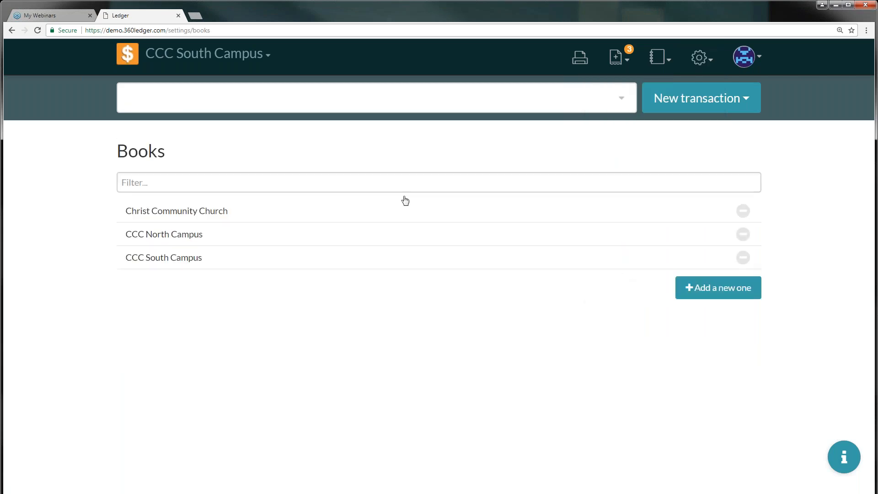
Filter the books list for 'High School', then start adding a new book
{"action": "left_click", "coordinate": [232, 183]}
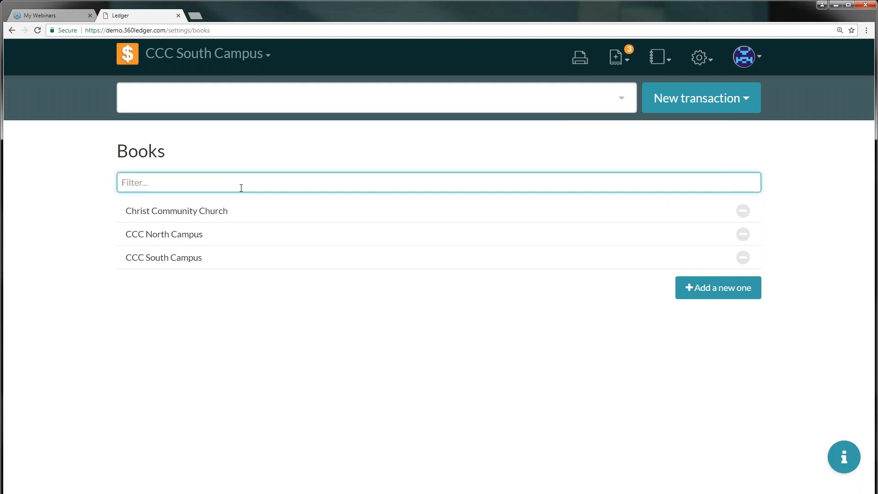
{"action": "type", "text": "High School"}
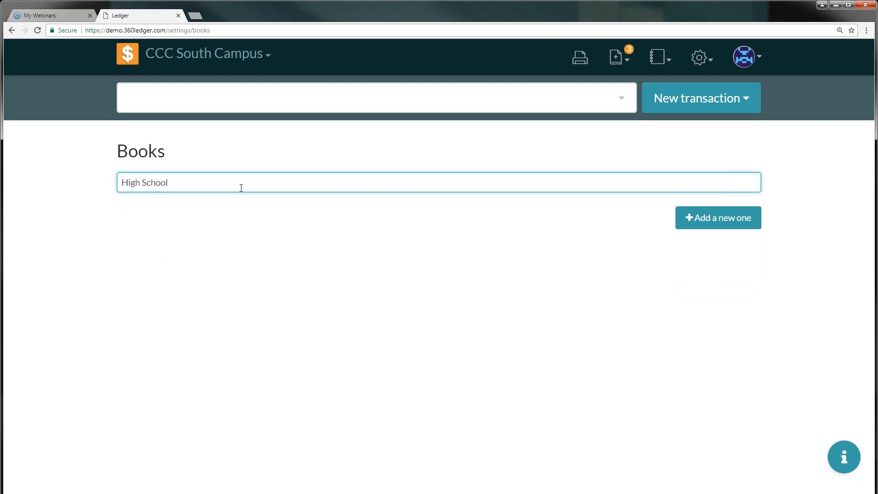
{"action": "left_click", "coordinate": [712, 220]}
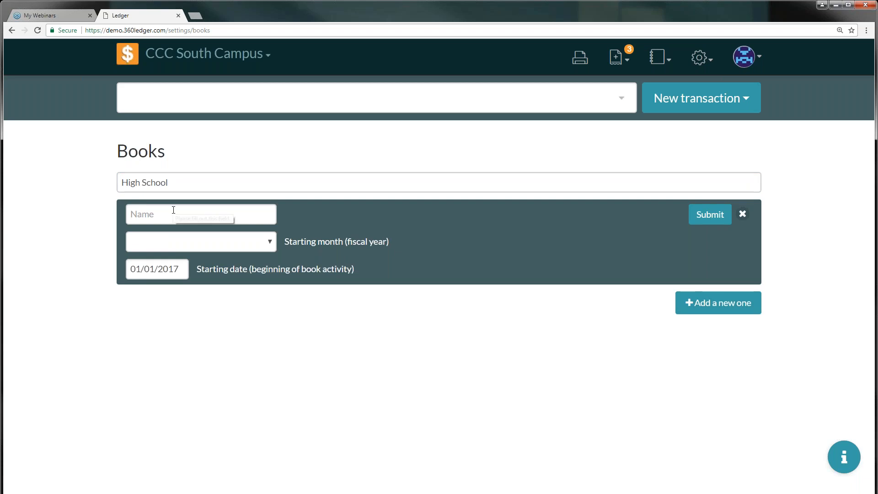
Enter 'High School' as the new book's name with January as the starting month
{"action": "left_click", "coordinate": [161, 217]}
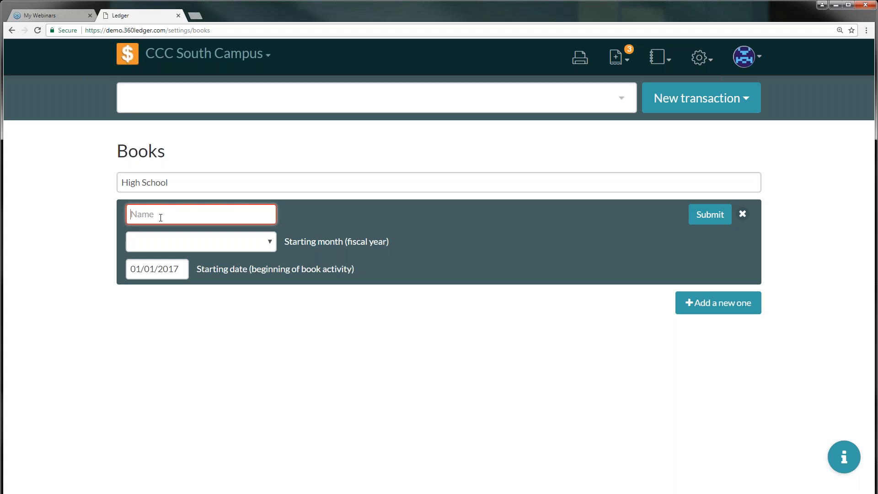
{"action": "type", "text": "High School"}
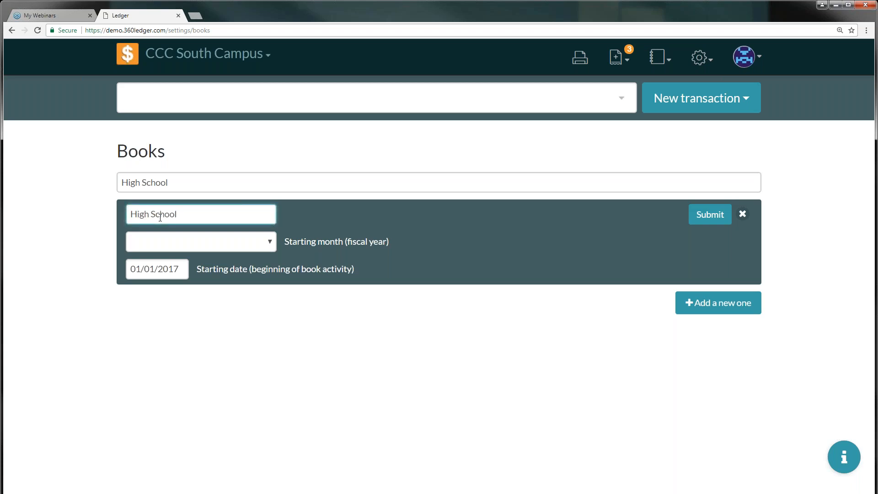
{"action": "left_click", "coordinate": [209, 243]}
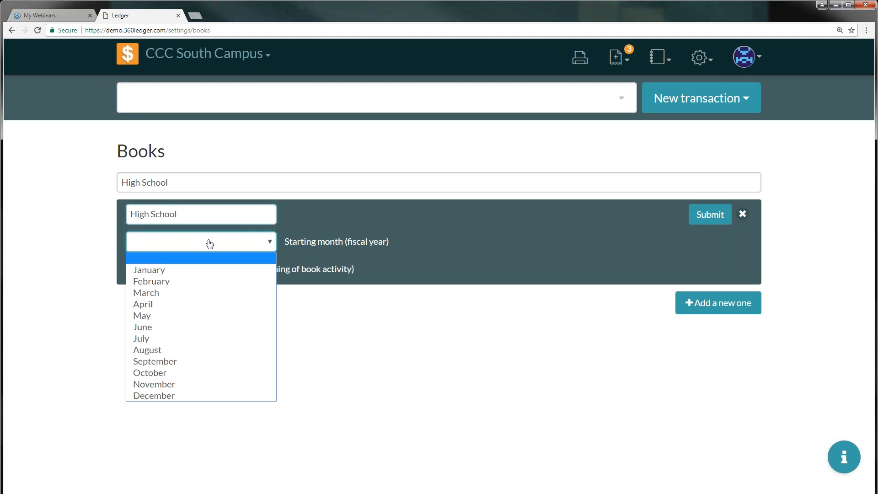
{"action": "left_click", "coordinate": [166, 269]}
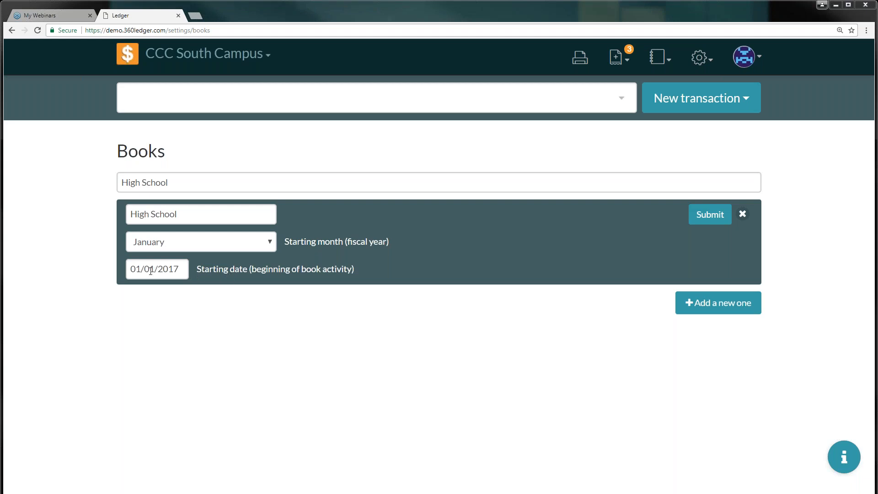
Restart the form, re-enter 'High School' with January start, and create the book
{"action": "left_click", "coordinate": [708, 303]}
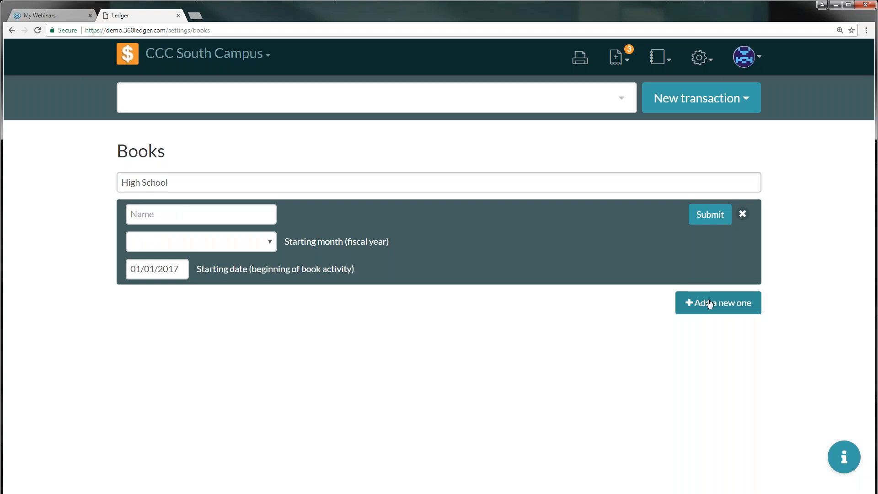
{"action": "left_click", "coordinate": [230, 213]}
{"action": "type", "text": "High S"}
{"action": "key", "text": "BackSpace"}
{"action": "key", "text": "BackSpace"}
{"action": "type", "text": "Scool"}
{"action": "key", "text": "BackSpace"}
{"action": "key", "text": "BackSpace"}
{"action": "key", "text": "BackSpace"}
{"action": "type", "text": "hool"}
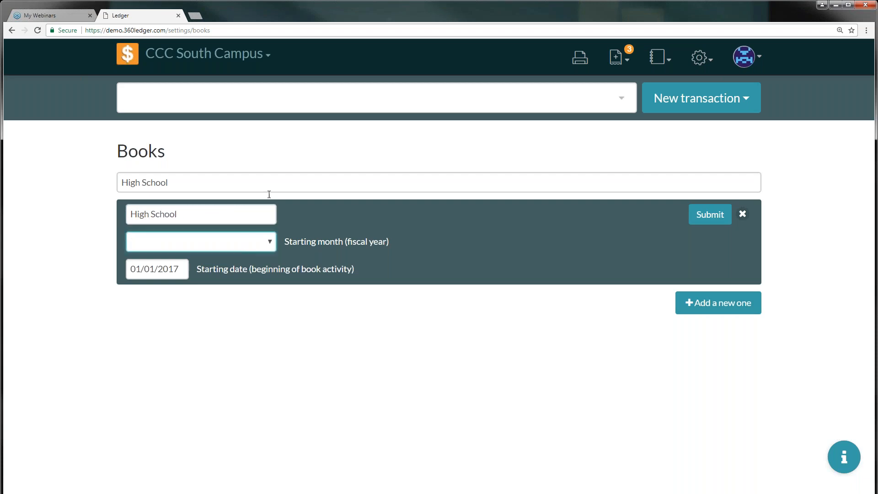
{"action": "left_click", "coordinate": [227, 243]}
{"action": "left_click", "coordinate": [149, 270]}
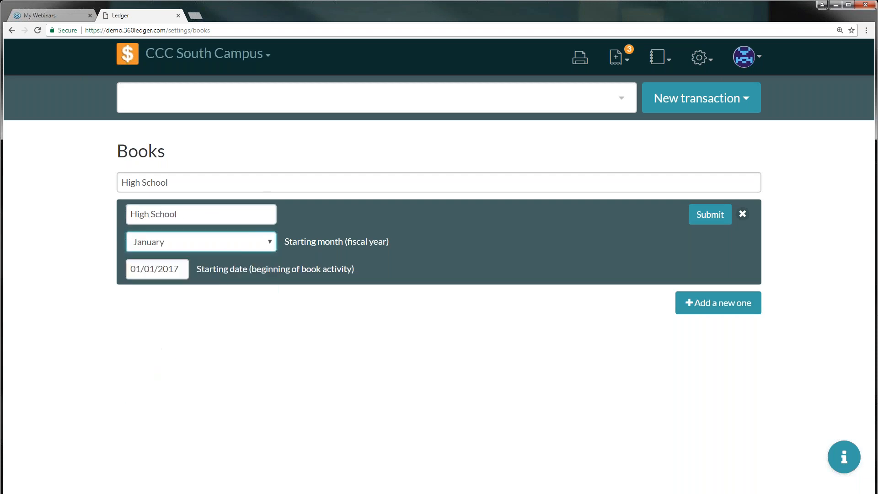
{"action": "left_click", "coordinate": [711, 215]}
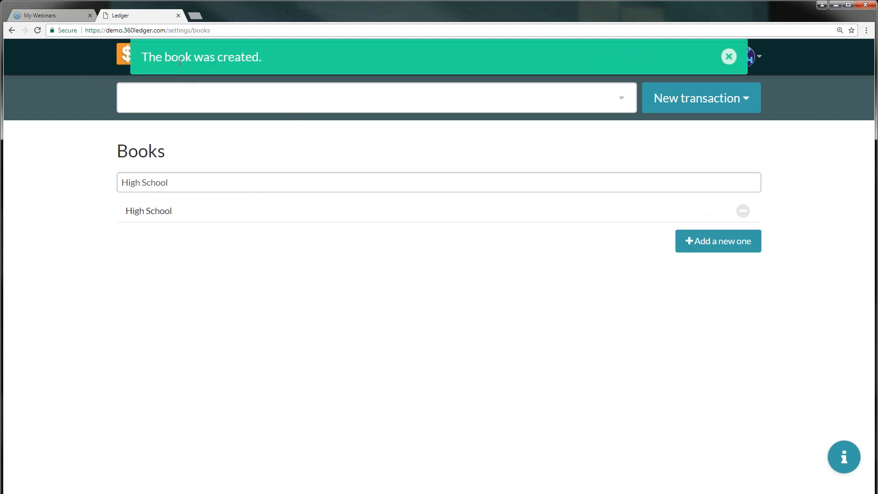
Dismiss the book-created notice and switch to the High School book
{"action": "left_click", "coordinate": [729, 56]}
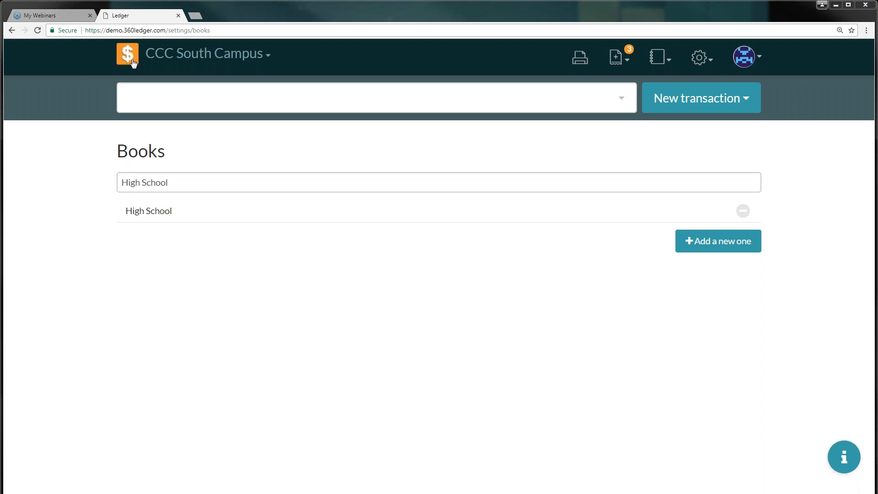
{"action": "left_click", "coordinate": [268, 55]}
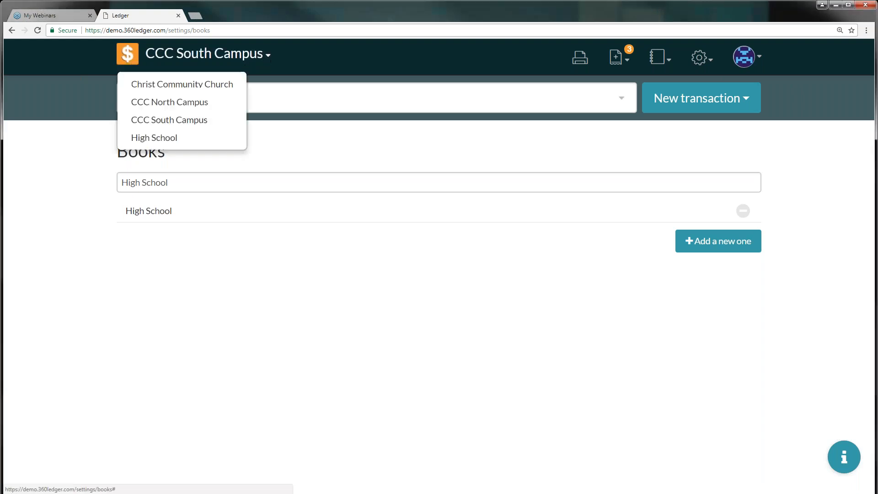
{"action": "left_click", "coordinate": [164, 139]}
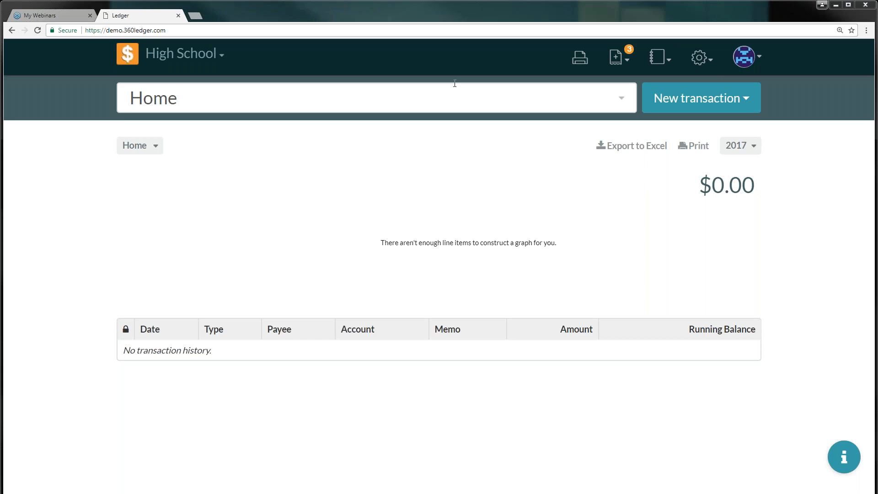
Open Fiscal Years and save March as the next fiscal year's starting month
{"action": "left_click", "coordinate": [699, 57]}
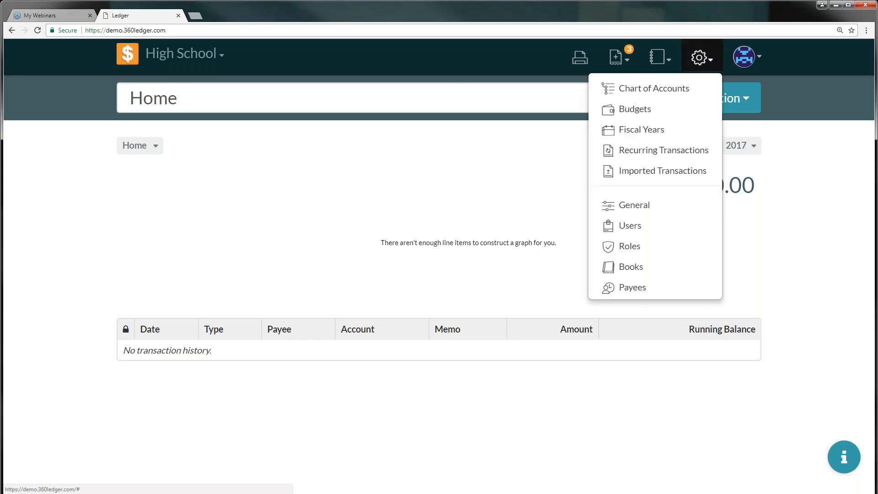
{"action": "left_click", "coordinate": [643, 130]}
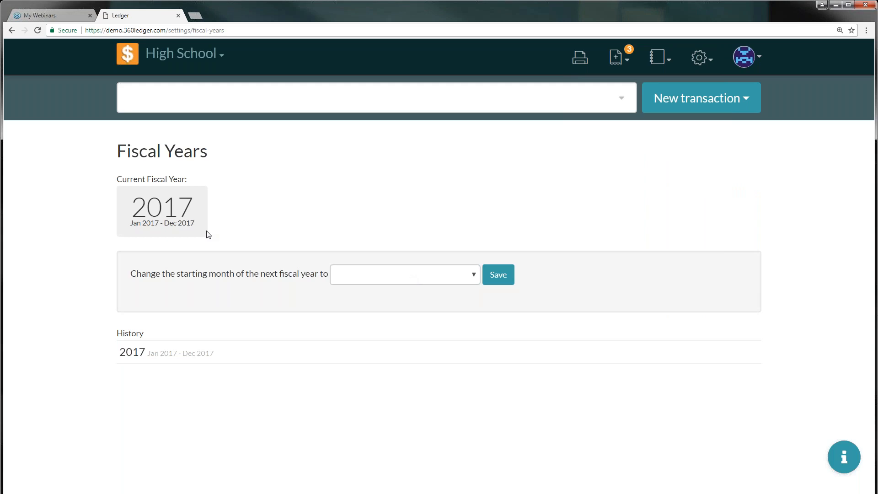
{"action": "left_click", "coordinate": [370, 278]}
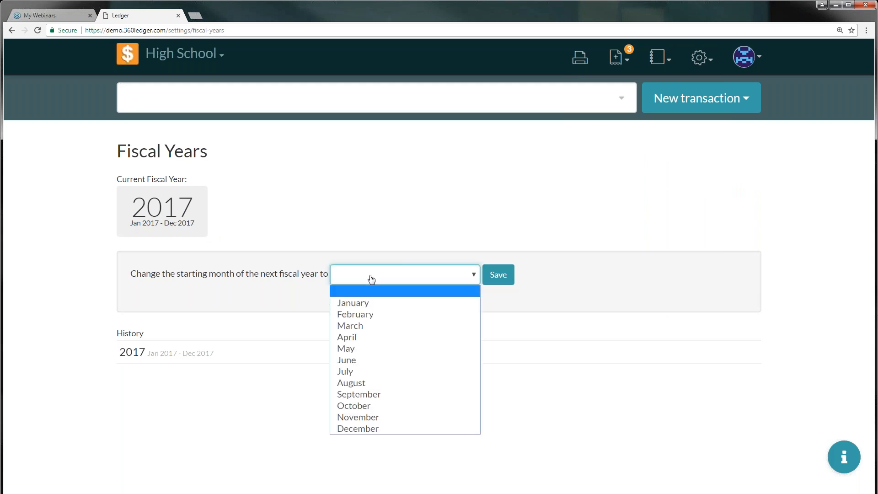
{"action": "left_click", "coordinate": [363, 339]}
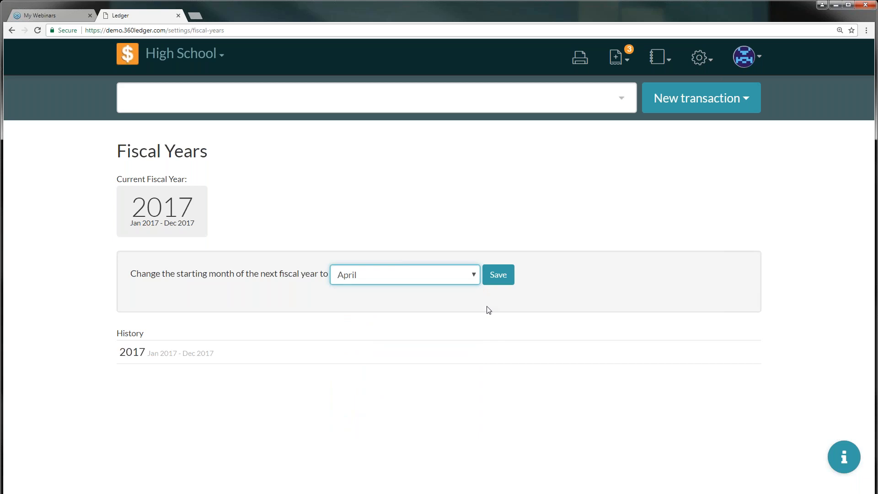
{"action": "left_click", "coordinate": [445, 286]}
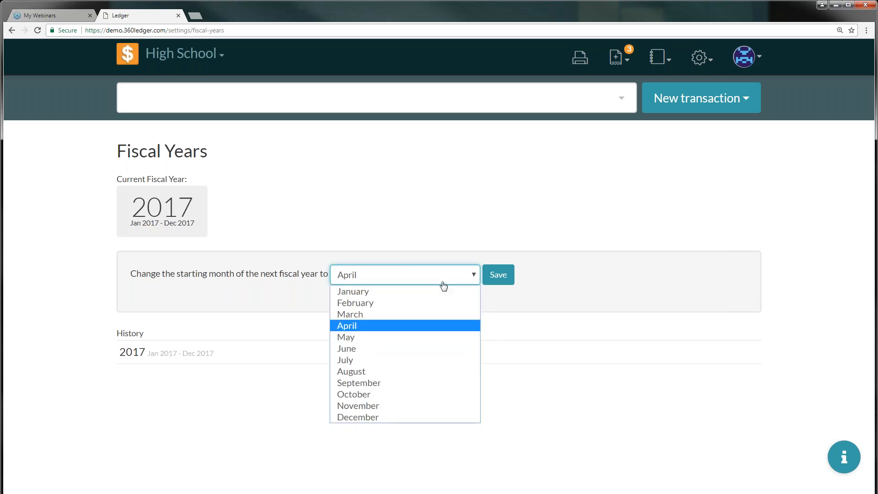
{"action": "key", "text": "Escape"}
{"action": "key", "text": "Up"}
{"action": "left_click", "coordinate": [492, 277]}
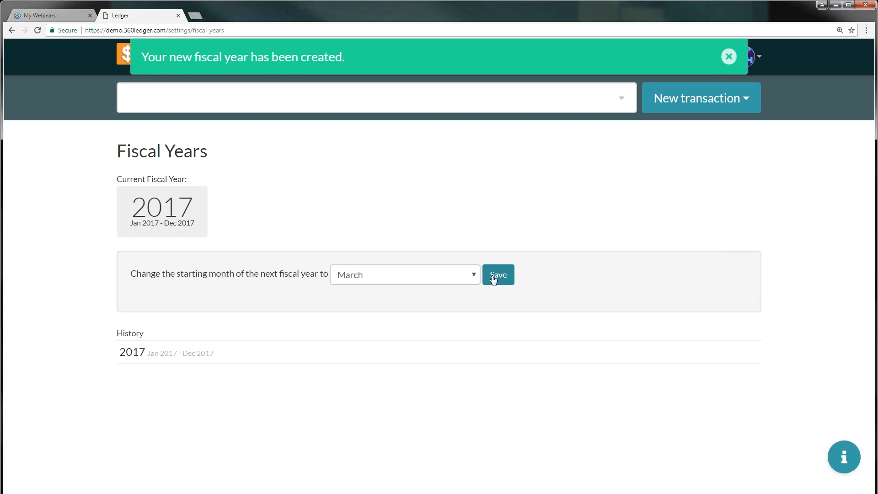
Reload, save April and then November as next year's start, and reload to check
{"action": "left_click", "coordinate": [38, 30]}
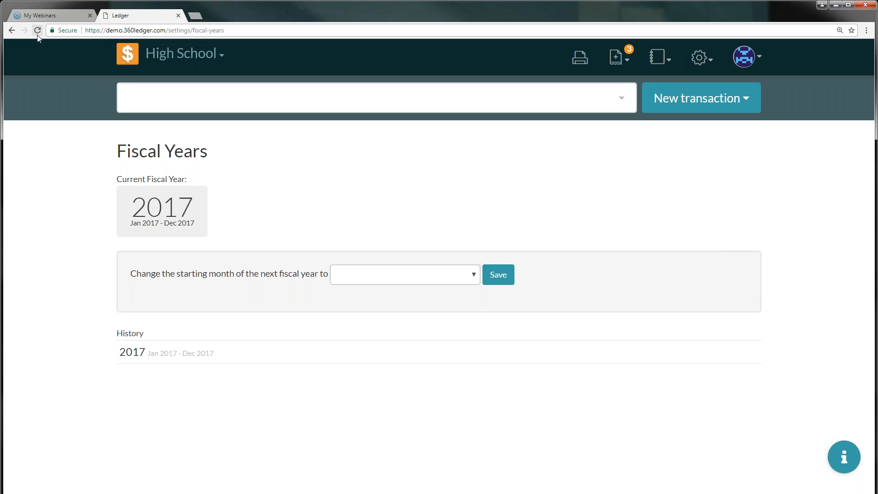
{"action": "left_click", "coordinate": [36, 33]}
{"action": "left_click", "coordinate": [459, 279]}
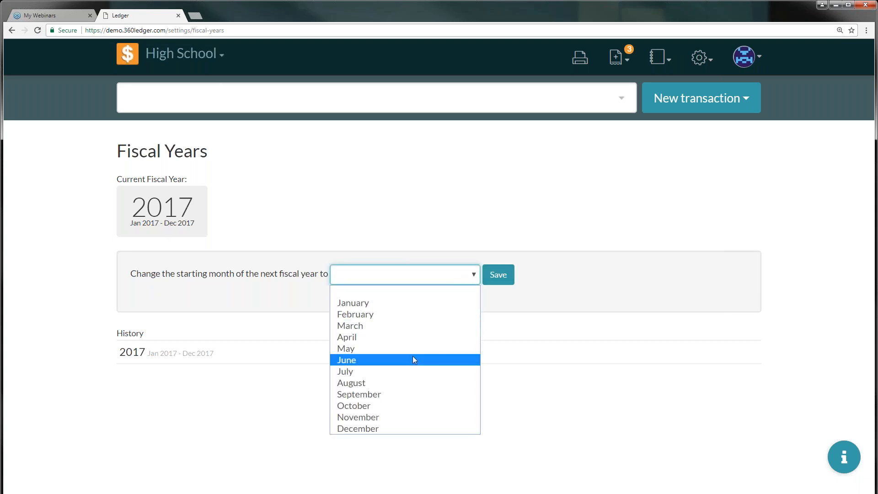
{"action": "left_click", "coordinate": [397, 336]}
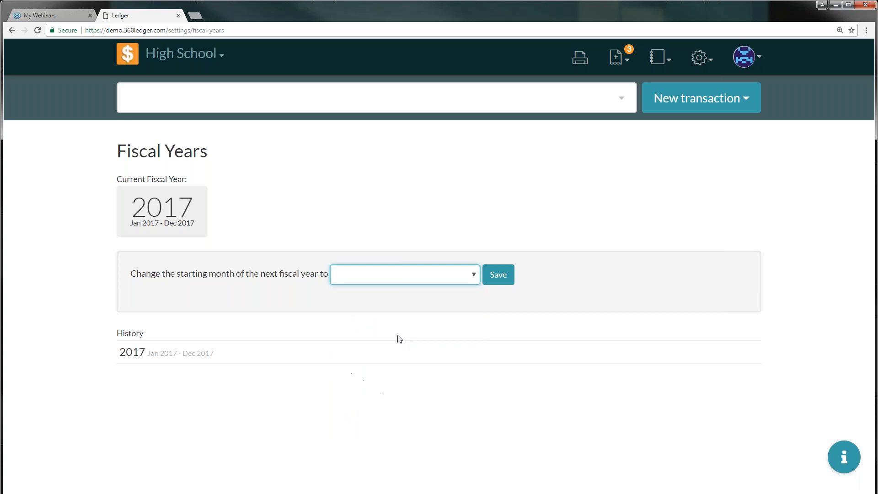
{"action": "left_click", "coordinate": [505, 282]}
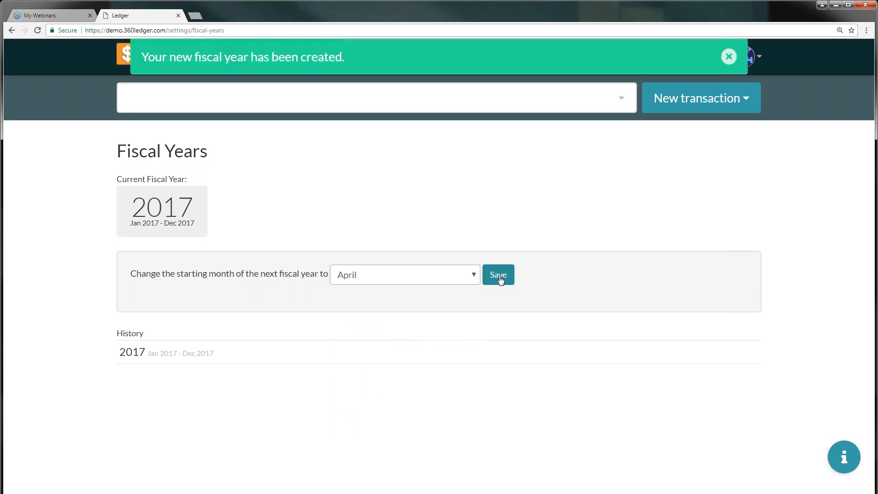
{"action": "left_click", "coordinate": [380, 272]}
{"action": "left_click", "coordinate": [383, 406]}
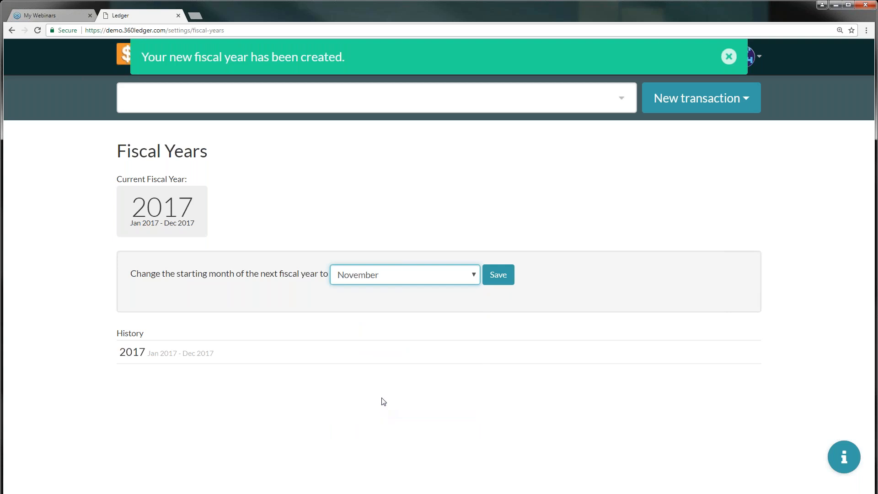
{"action": "left_click", "coordinate": [492, 276]}
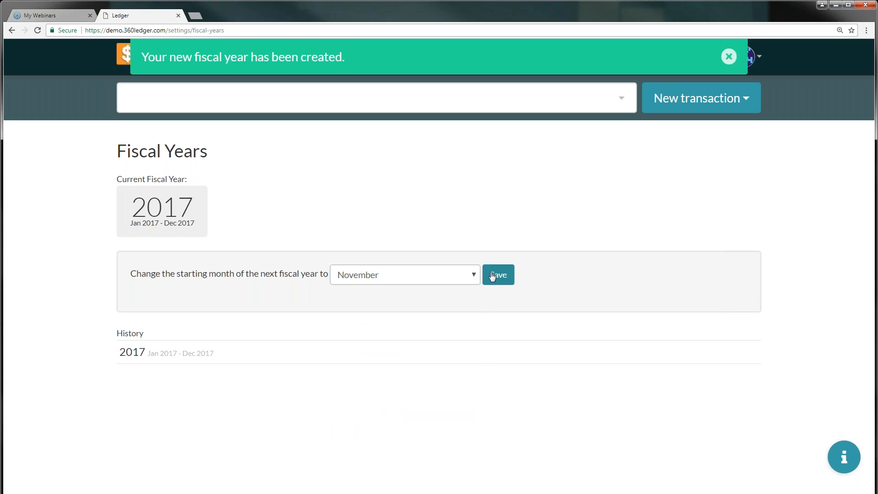
{"action": "left_click", "coordinate": [38, 30]}
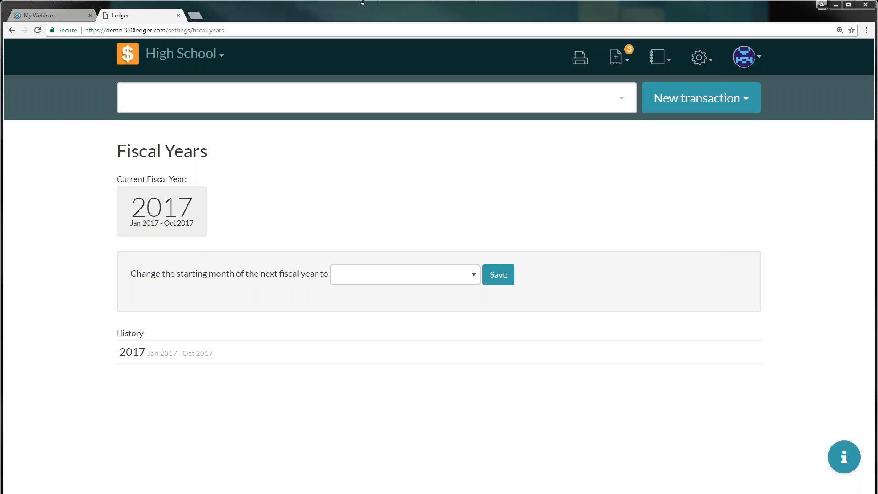
Open the Chart of Accounts and add a First Bank category under Assets
{"action": "left_click", "coordinate": [712, 62]}
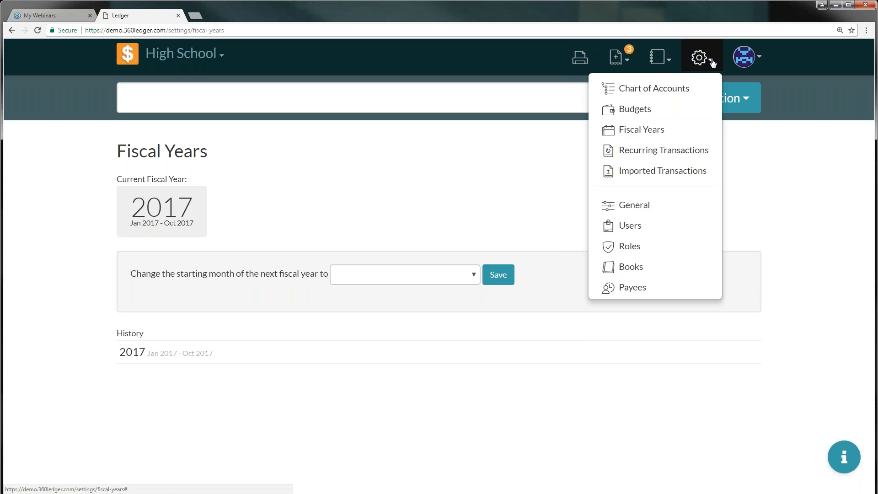
{"action": "left_click", "coordinate": [657, 91]}
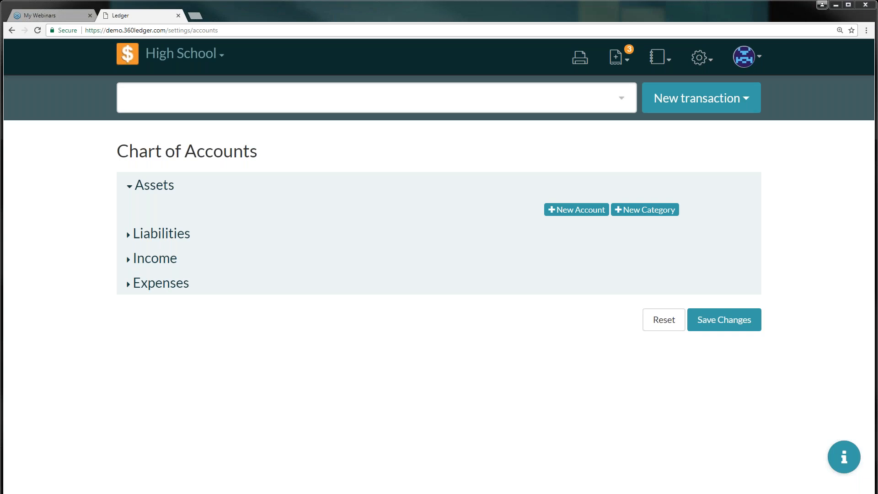
{"action": "left_click", "coordinate": [636, 212]}
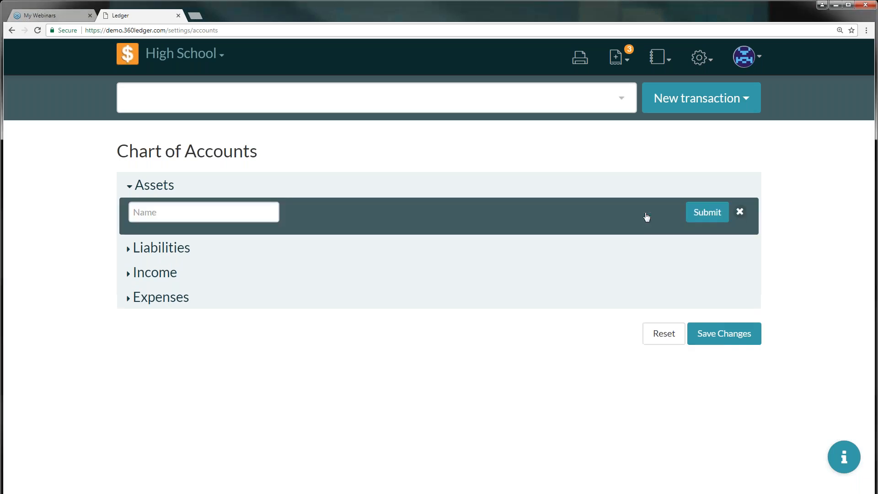
{"action": "left_click", "coordinate": [174, 211]}
{"action": "type", "text": "First Bank"}
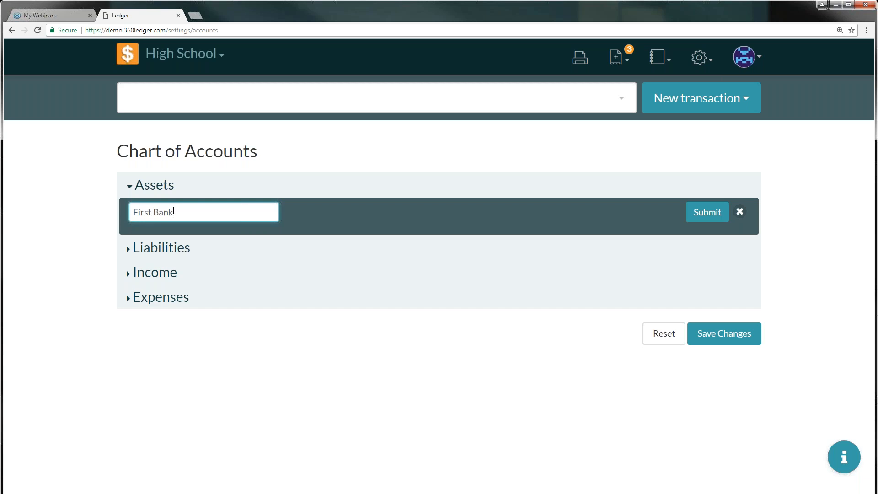
{"action": "left_click", "coordinate": [697, 213]}
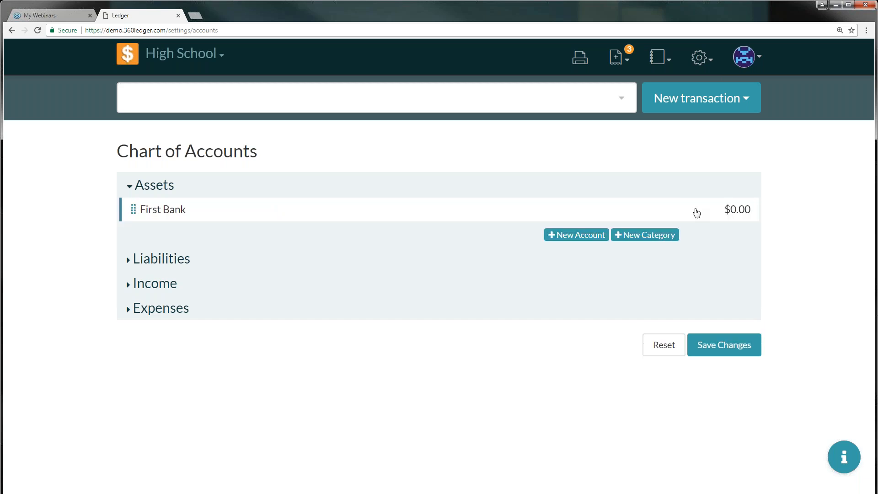
Add a Second Bank category under Assets and re-confirm First Bank unchanged
{"action": "left_click", "coordinate": [633, 236]}
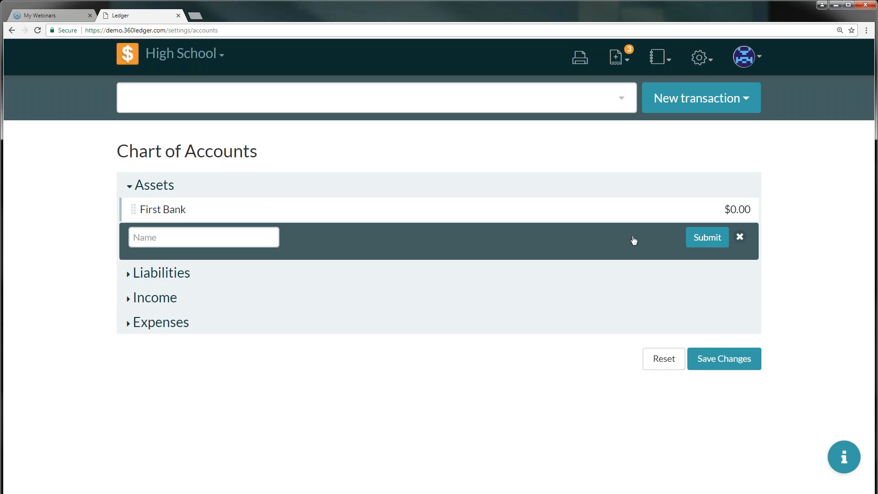
{"action": "left_click", "coordinate": [252, 239]}
{"action": "type", "text": "Secon"}
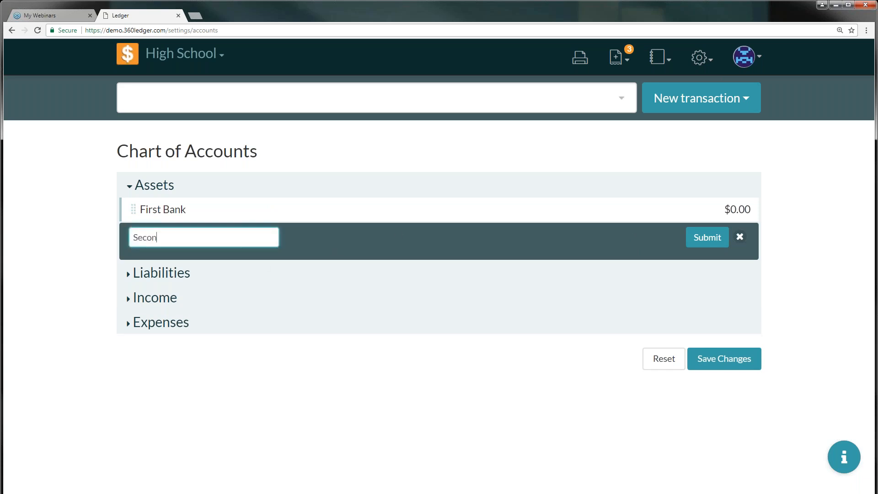
{"action": "type", "text": "d Bank"}
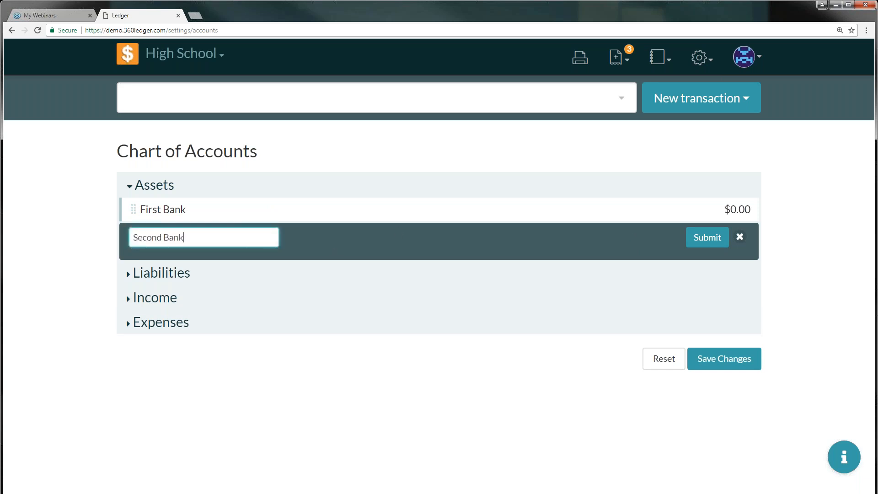
{"action": "left_click", "coordinate": [709, 241]}
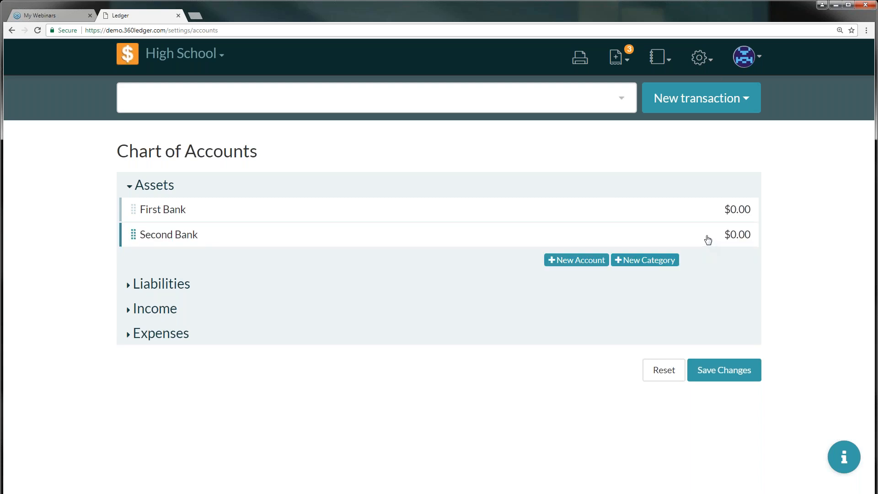
{"action": "left_click", "coordinate": [254, 211]}
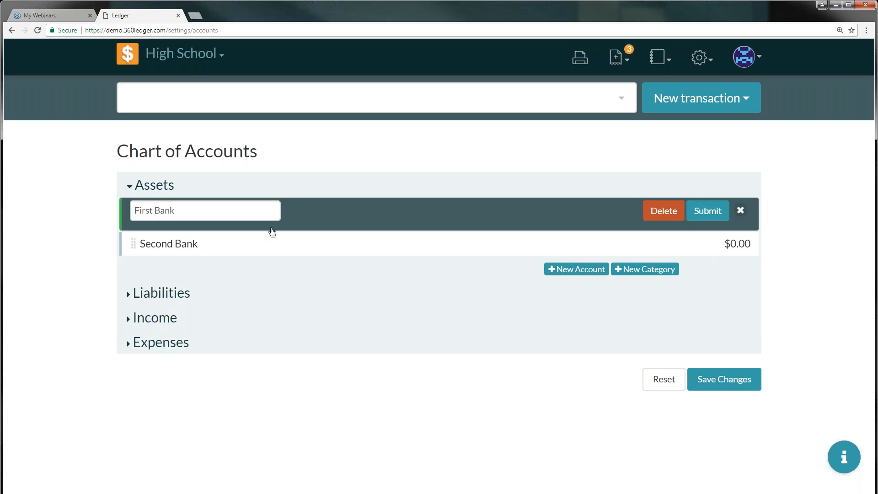
{"action": "left_click", "coordinate": [721, 215]}
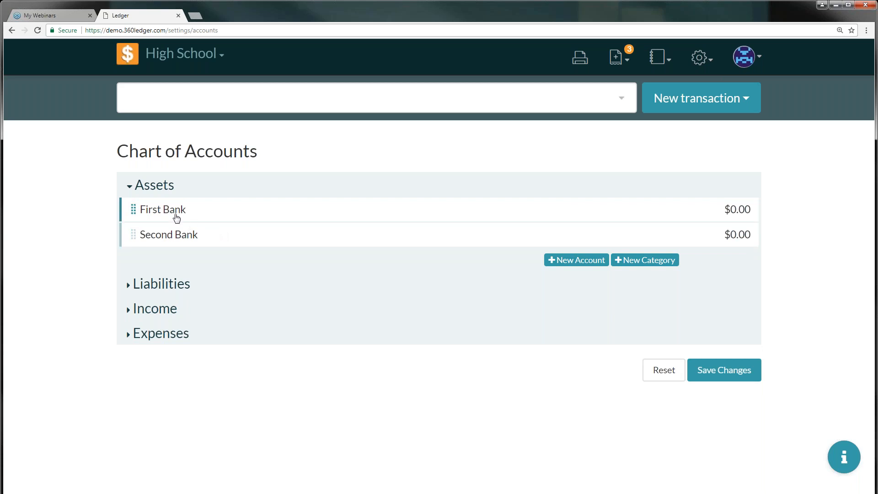
Start a First Saving asset account with number 123 and check writing allowed
{"action": "left_click", "coordinate": [569, 265]}
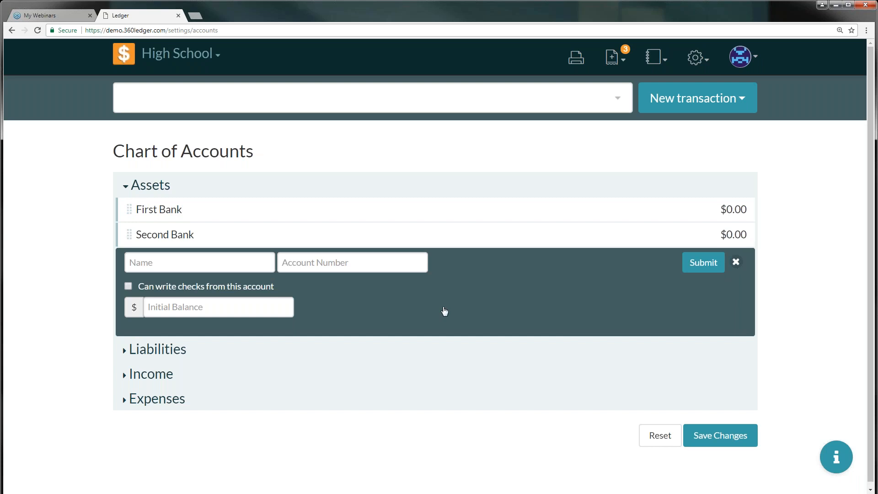
{"action": "left_click", "coordinate": [243, 267]}
{"action": "type", "text": "First Saving"}
{"action": "key", "text": "Tab"}
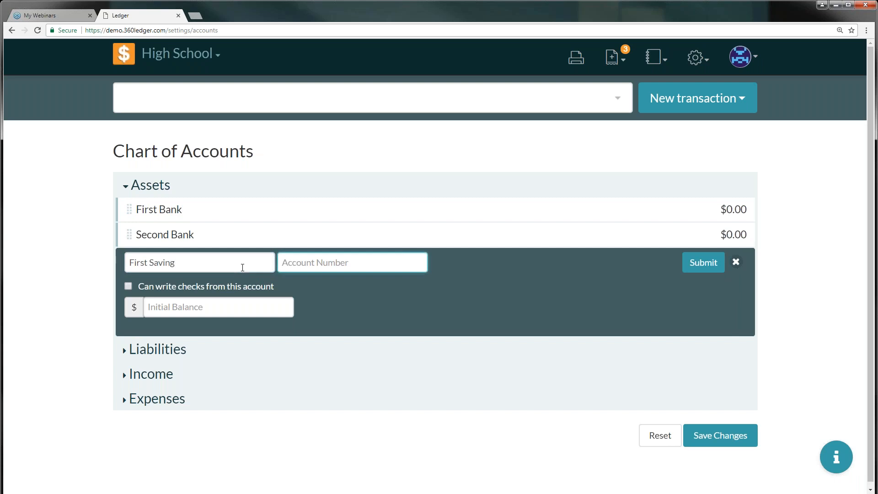
{"action": "type", "text": "123"}
{"action": "left_click", "coordinate": [129, 287]}
Give it a $200.00 initial balance, save, and move it above Second Bank
{"action": "left_click", "coordinate": [171, 304]}
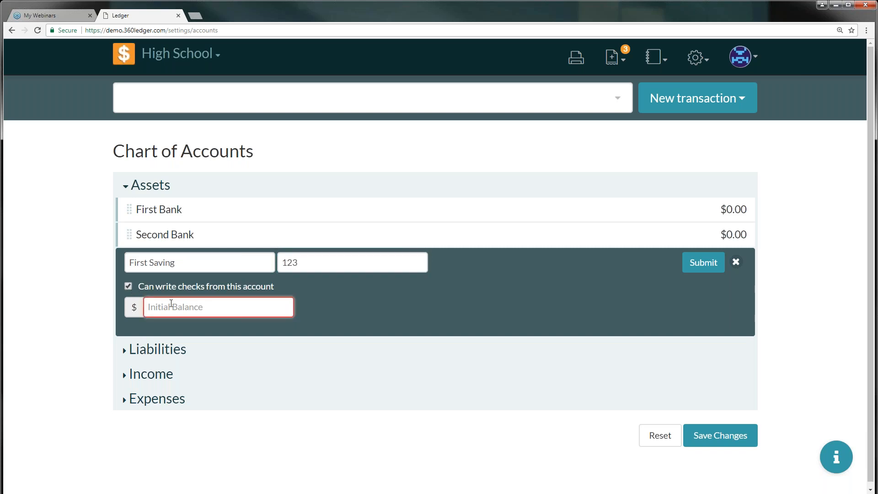
{"action": "type", "text": "200"}
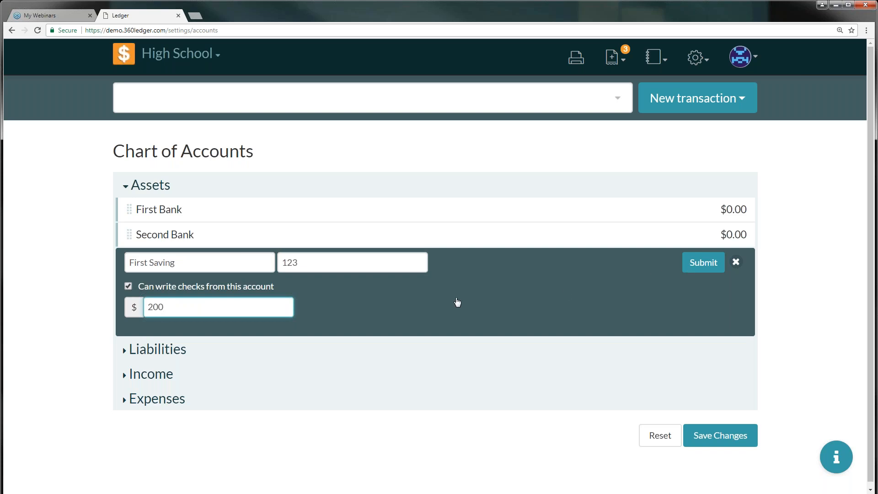
{"action": "key", "text": "BackSpace"}
{"action": "key", "text": "BackSpace"}
{"action": "type", "text": "0"}
{"action": "key", "text": "BackSpace"}
{"action": "key", "text": "Tab"}
{"action": "left_click", "coordinate": [171, 302]}
{"action": "type", "text": "00"}
{"action": "left_click", "coordinate": [699, 262]}
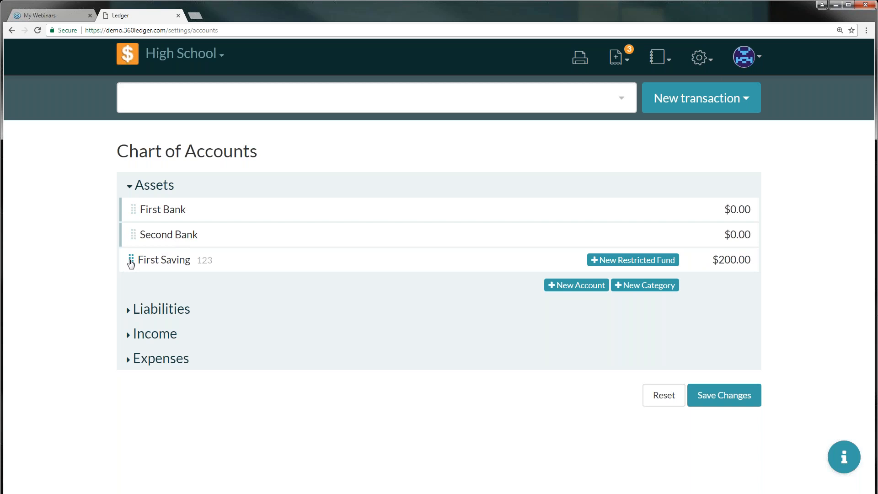
{"action": "mouse_move", "coordinate": [131, 261]}
{"action": "left_mouse_down"}
{"action": "mouse_move", "coordinate": [131, 235]}
{"action": "mouse_move", "coordinate": [180, 229]}
{"action": "mouse_move", "coordinate": [167, 223]}
{"action": "mouse_move", "coordinate": [166, 233]}
{"action": "mouse_move", "coordinate": [169, 221]}
{"action": "mouse_move", "coordinate": [143, 210]}
{"action": "mouse_move", "coordinate": [150, 239]}
{"action": "mouse_move", "coordinate": [130, 235]}
{"action": "mouse_move", "coordinate": [164, 237]}
{"action": "mouse_move", "coordinate": [162, 247]}
{"action": "left_mouse_up"}
Reload the Chart of Accounts and re-add the First Bank category under Assets
{"action": "left_click", "coordinate": [38, 30]}
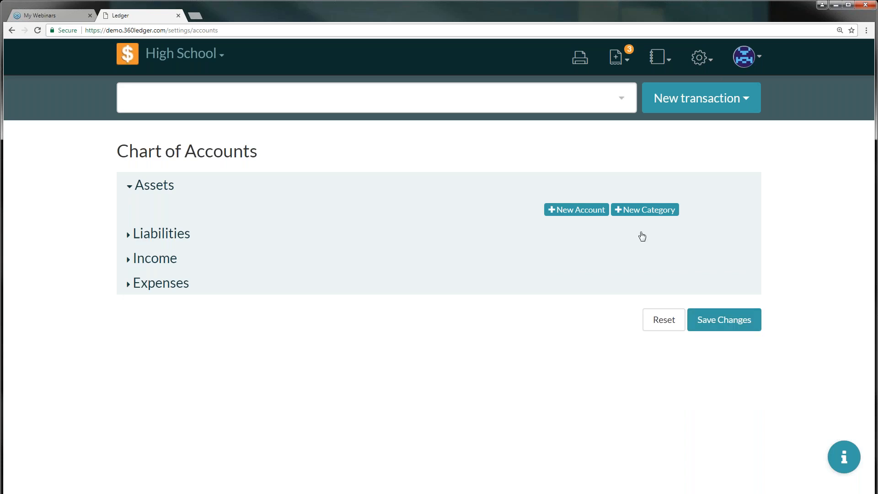
{"action": "left_click", "coordinate": [639, 210]}
{"action": "left_click", "coordinate": [244, 213]}
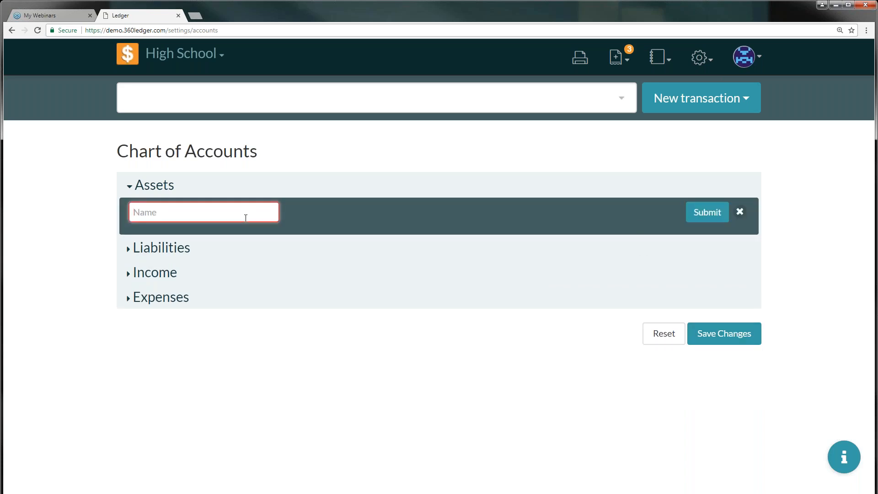
{"action": "type", "text": "First Bank"}
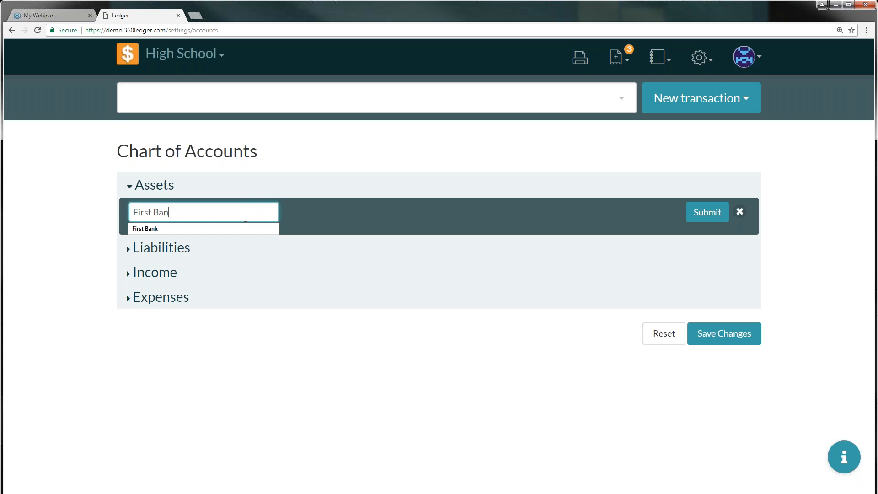
{"action": "key", "text": "Down"}
{"action": "key", "text": "Return"}
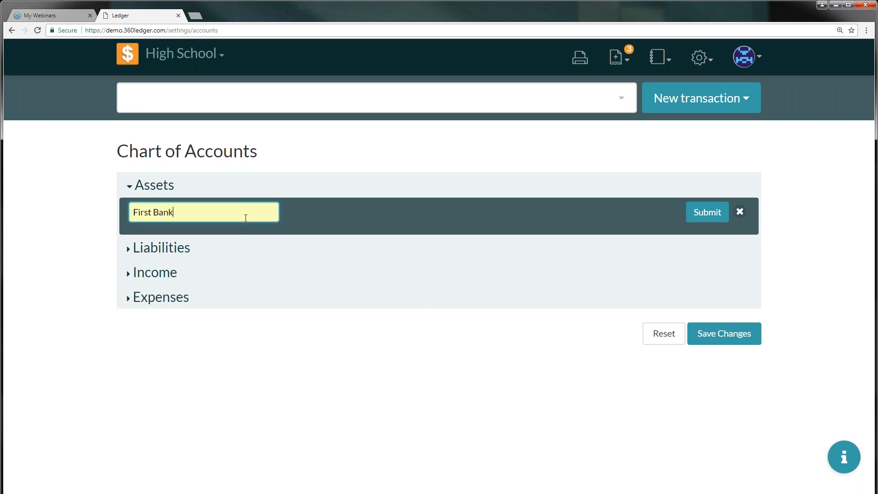
{"action": "left_click", "coordinate": [704, 212]}
Add the Second Bank category below First Bank
{"action": "left_click", "coordinate": [627, 234]}
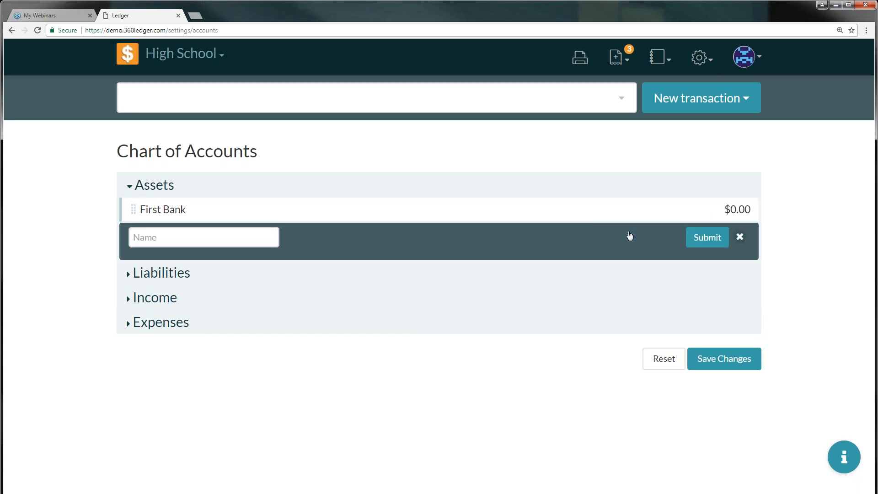
{"action": "left_click", "coordinate": [236, 230]}
{"action": "type", "text": "Second Bank"}
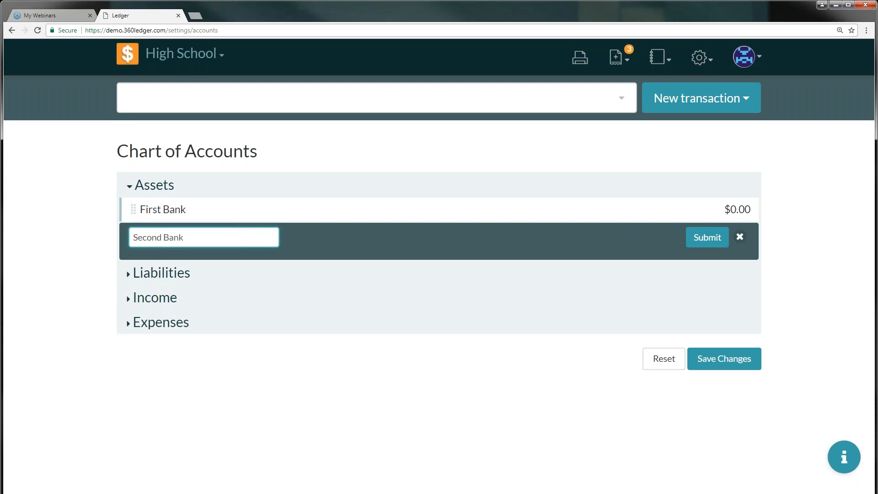
{"action": "left_click", "coordinate": [709, 237]}
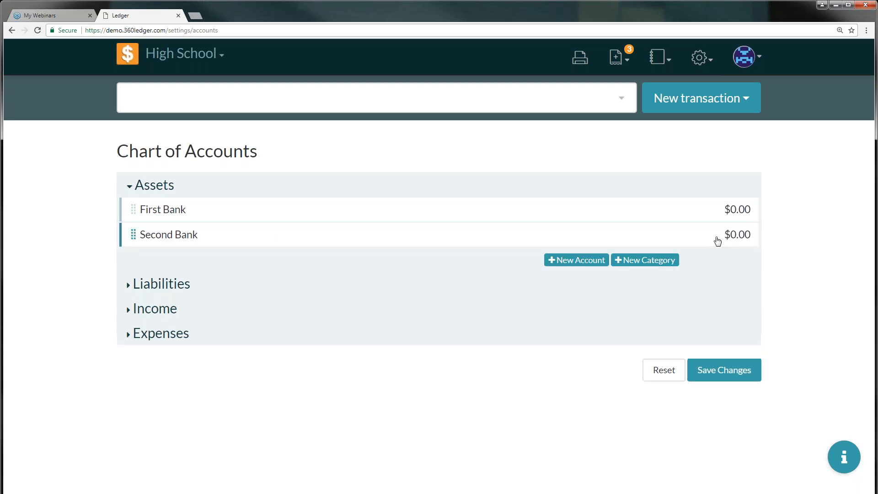
Add a First Checking asset account allowing checks, with a $0 initial balance
{"action": "left_click", "coordinate": [578, 262]}
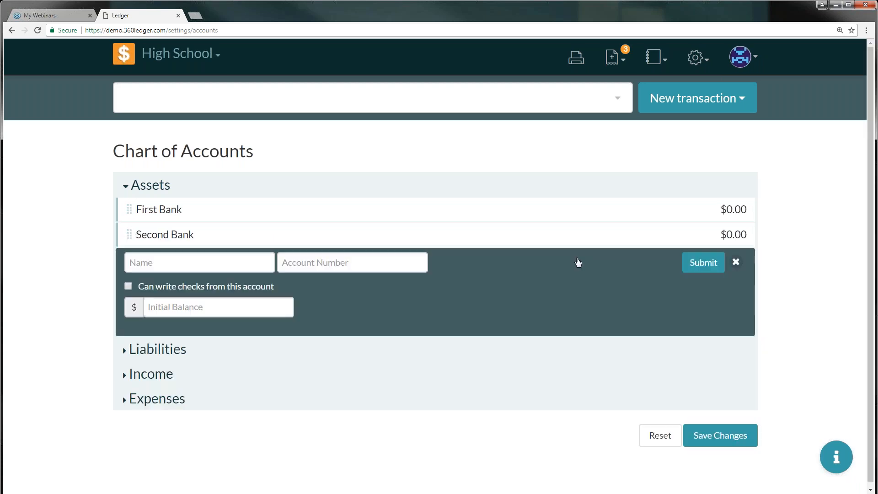
{"action": "left_click", "coordinate": [218, 261]}
{"action": "type", "text": "First Savings"}
{"action": "key", "text": "BackSpace"}
{"action": "key", "text": "BackSpace"}
{"action": "key", "text": "BackSpace"}
{"action": "key", "text": "BackSpace"}
{"action": "key", "text": "BackSpace"}
{"action": "key", "text": "BackSpace"}
{"action": "key", "text": "BackSpace"}
{"action": "key", "text": "BackSpace"}
{"action": "type", "text": "cking"}
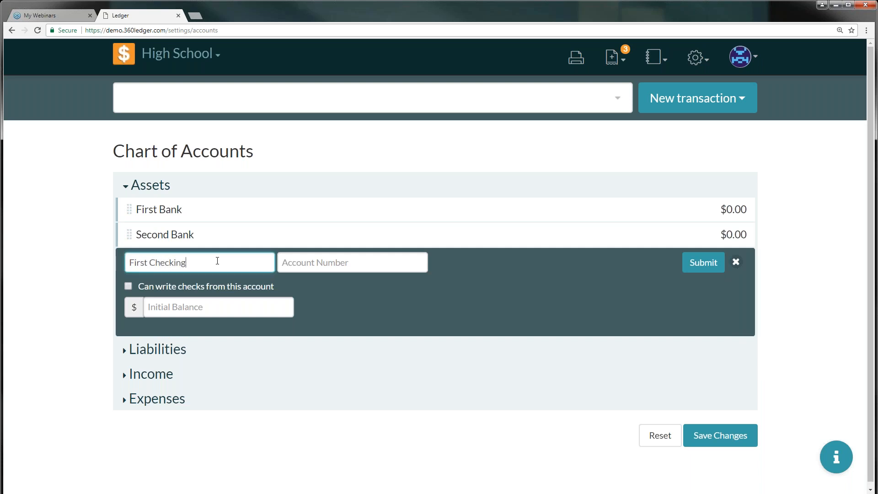
{"action": "type", "text": "123"}
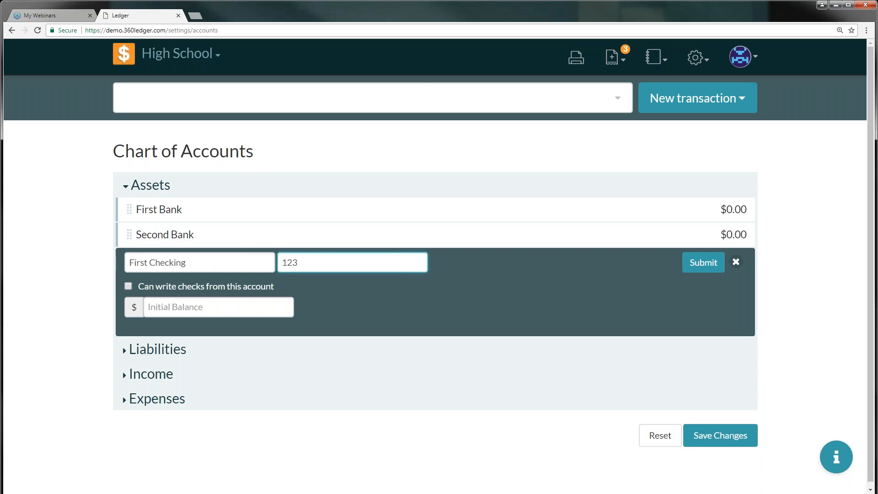
{"action": "left_click", "coordinate": [128, 286]}
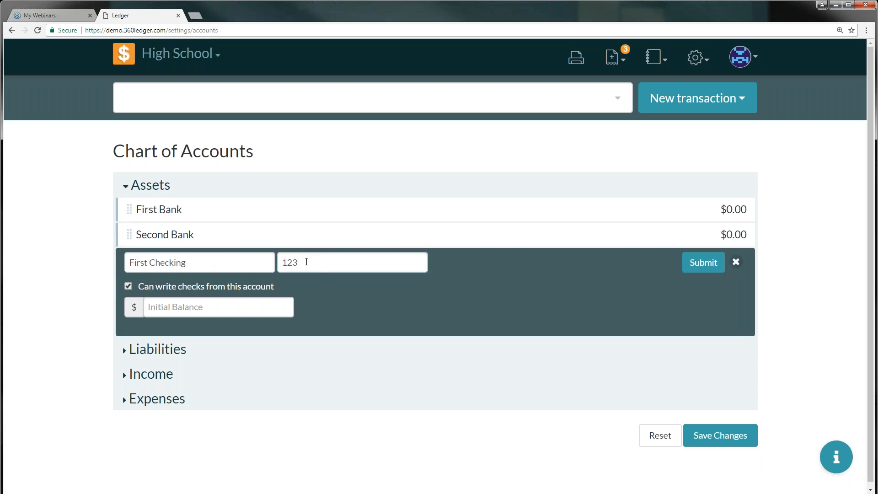
{"action": "left_click", "coordinate": [227, 306]}
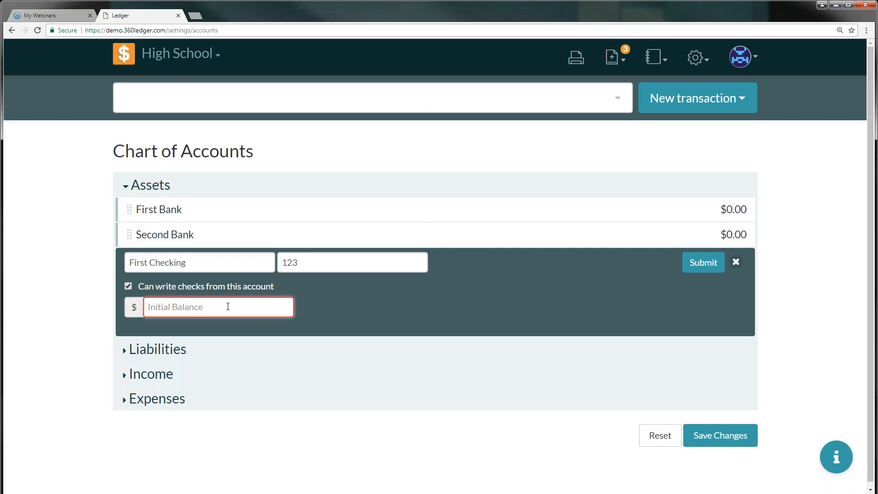
{"action": "type", "text": "0"}
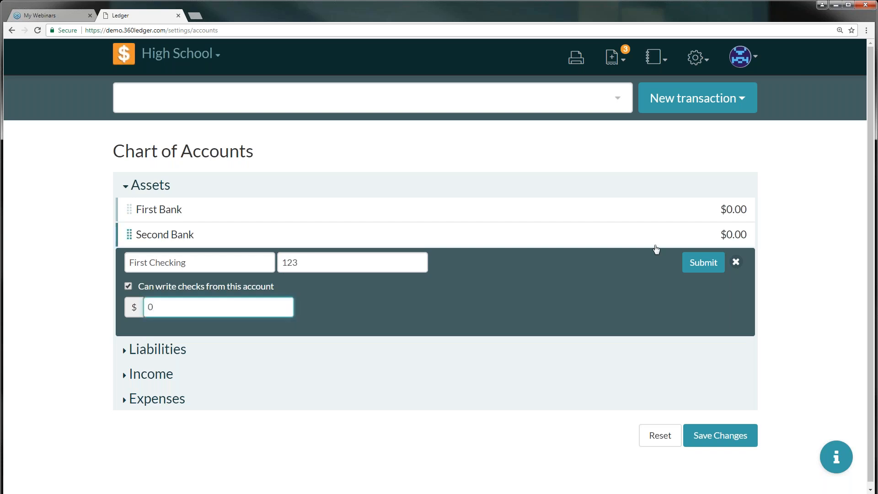
{"action": "left_click", "coordinate": [692, 261]}
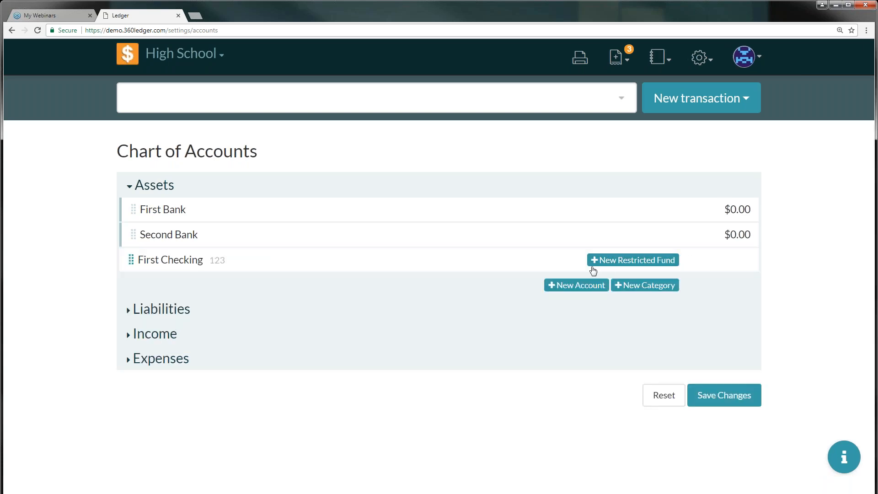
Start a First Savings account below First Checking and begin its number and balance
{"action": "left_click", "coordinate": [581, 288]}
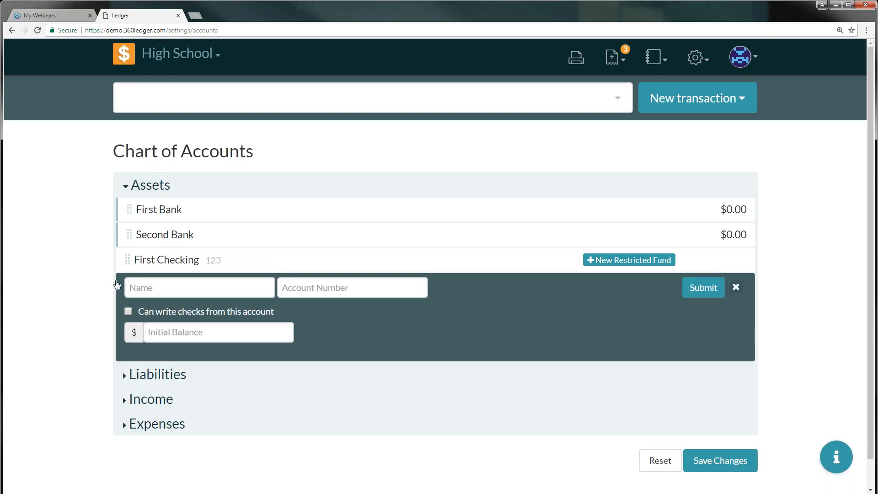
{"action": "left_click", "coordinate": [208, 285]}
{"action": "type", "text": "Fi"}
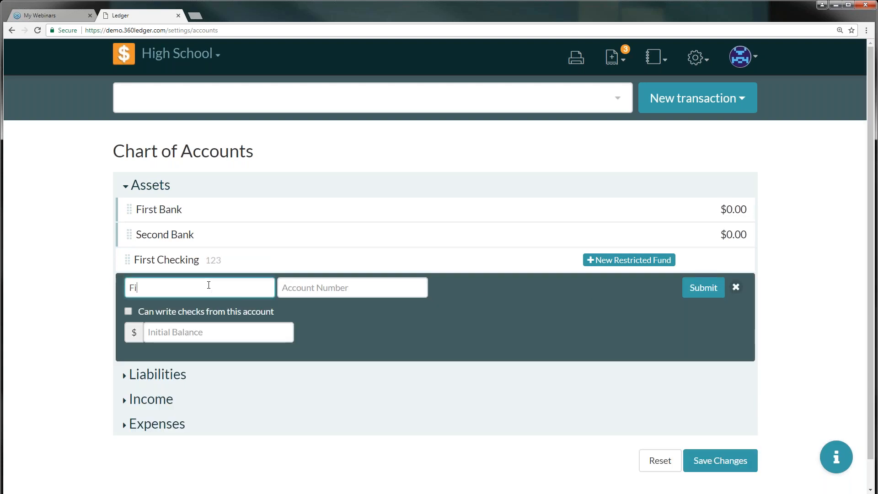
{"action": "type", "text": "rst Savings"}
{"action": "key", "text": "Tab"}
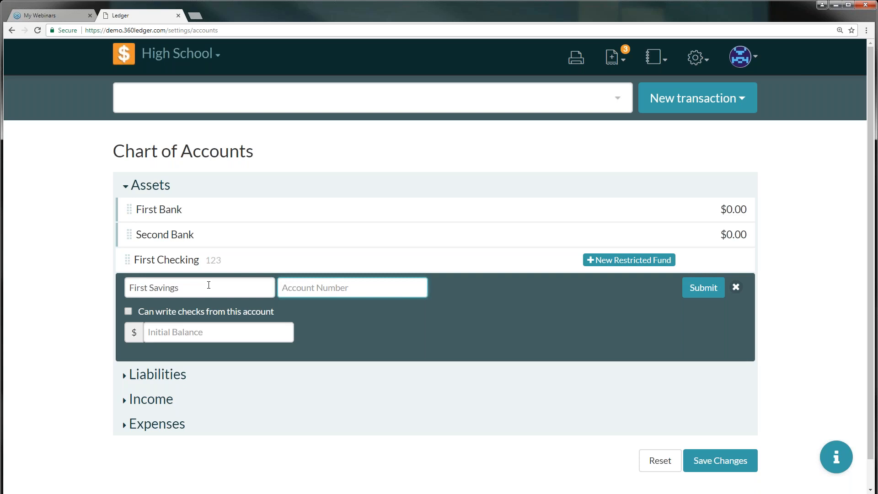
{"action": "type", "text": "01255"}
{"action": "left_click", "coordinate": [170, 330]}
{"action": "type", "text": "0"}
Save First Savings, then nest it and First Checking under First Bank
{"action": "left_click", "coordinate": [705, 289]}
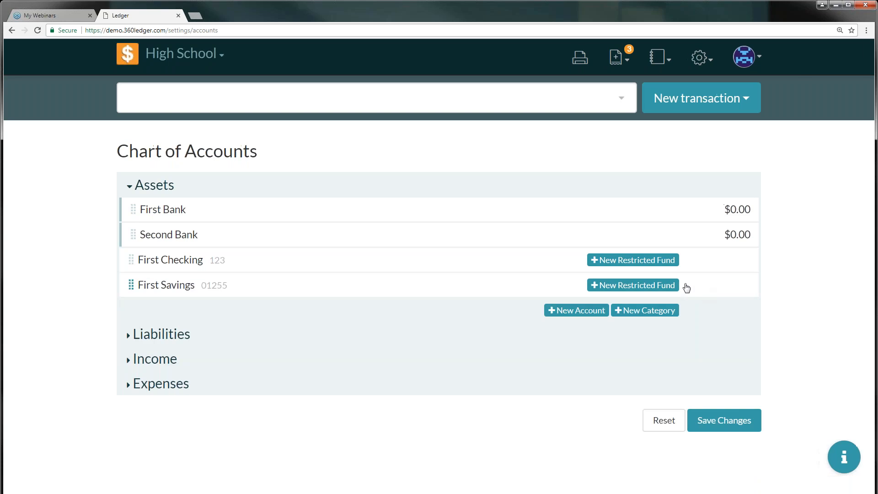
{"action": "left_click_drag", "start_coordinate": [130, 262], "coordinate": [130, 233]}
{"action": "left_click_drag", "start_coordinate": [133, 286], "coordinate": [159, 251]}
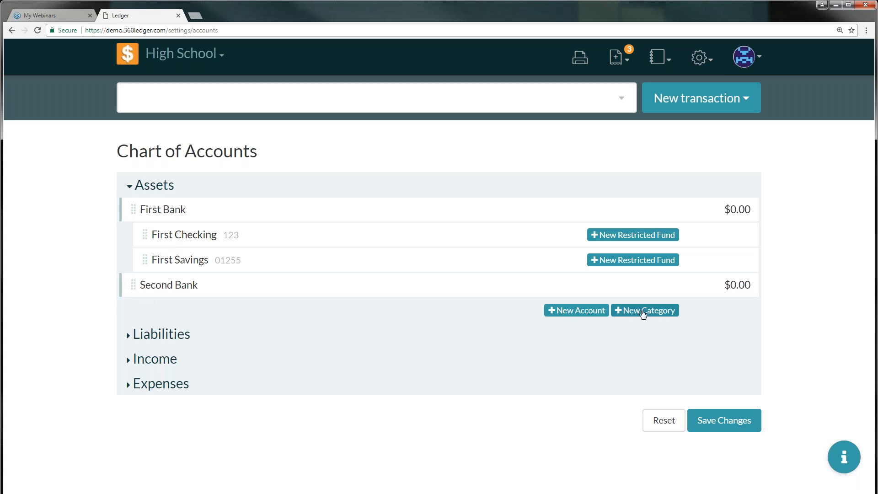
{"action": "left_click", "coordinate": [578, 312]}
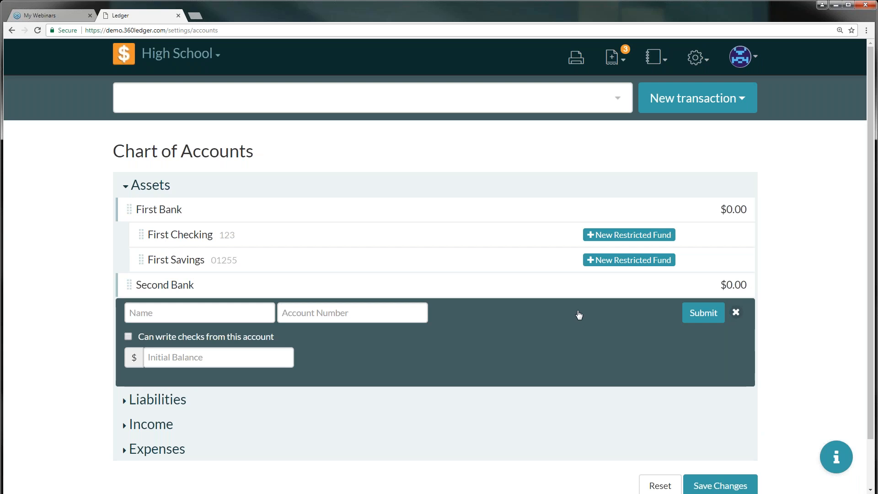
Add a Second Checking account, number 2221, with a $500 initial balance
{"action": "left_click", "coordinate": [254, 311]}
{"action": "type", "text": "Sec"}
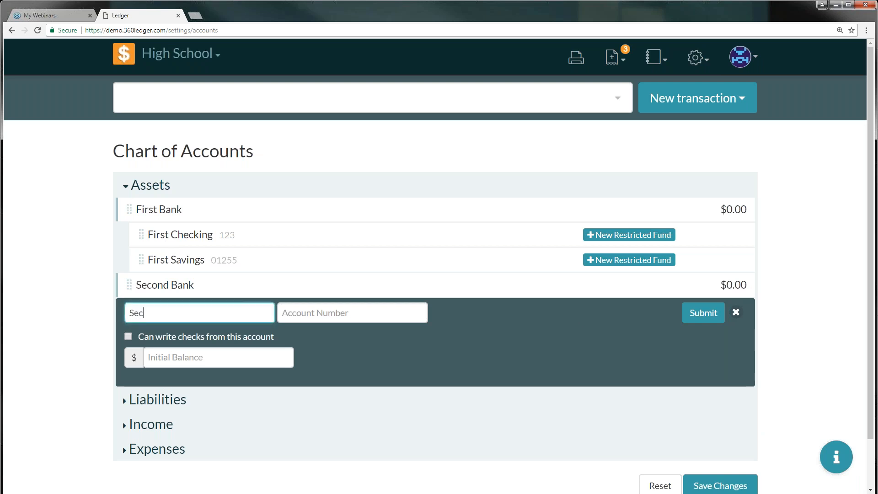
{"action": "type", "text": "ond Checking"}
{"action": "key", "text": "Tab"}
{"action": "type", "text": "2221"}
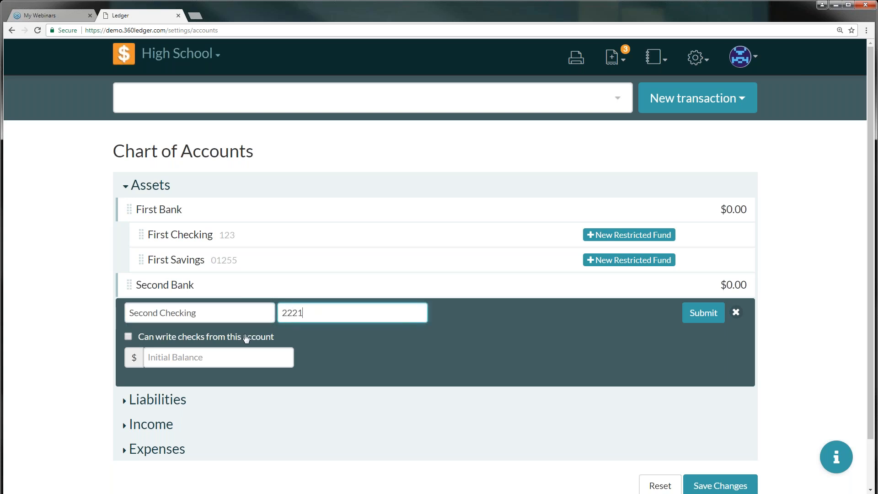
{"action": "left_click", "coordinate": [207, 358]}
{"action": "type", "text": "500"}
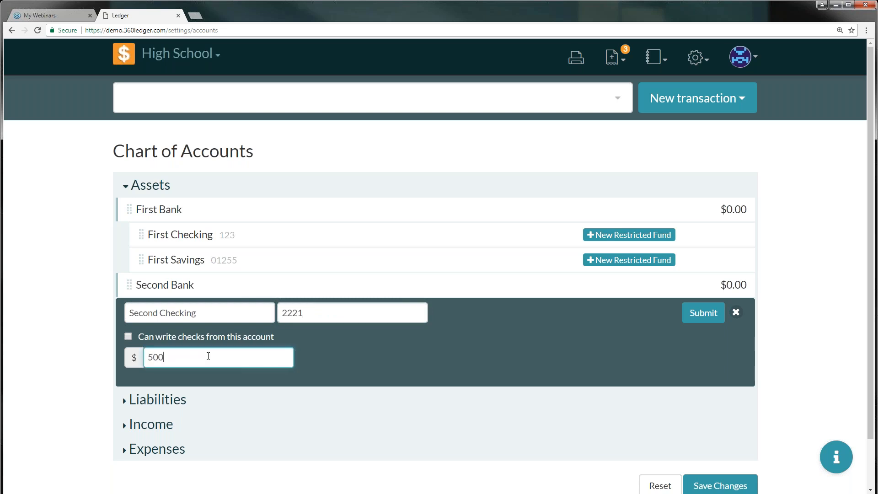
{"action": "left_click", "coordinate": [702, 313]}
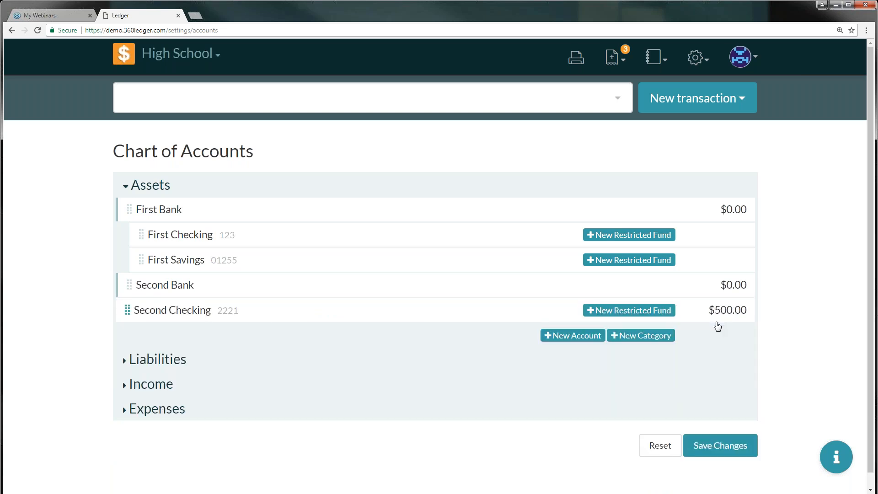
Add Second Savings (number 2222, $1,000) and nest both accounts under Second Bank
{"action": "left_click", "coordinate": [566, 338]}
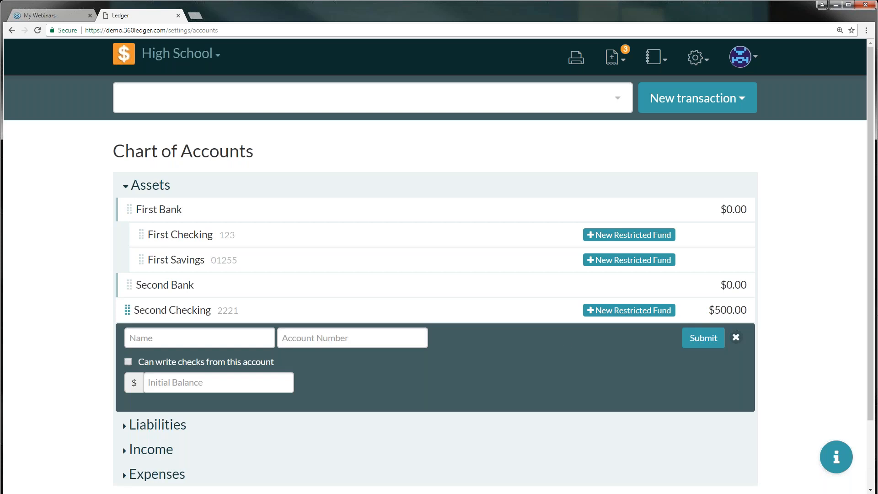
{"action": "left_click", "coordinate": [222, 337]}
{"action": "type", "text": "Second Sa"}
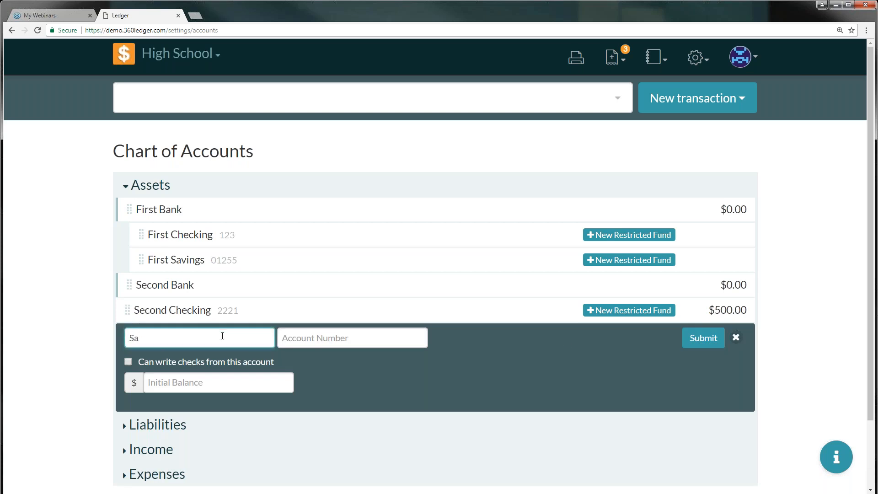
{"action": "type", "text": "vings"}
{"action": "key", "text": "Tab"}
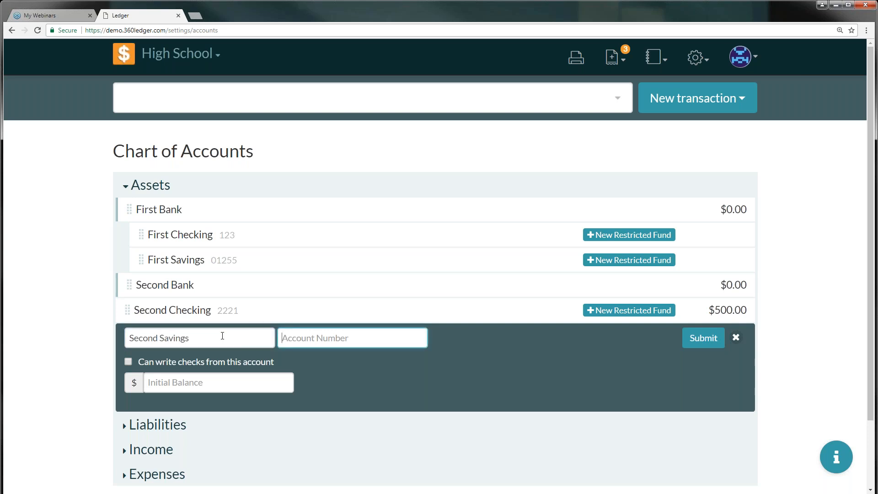
{"action": "type", "text": "2222"}
{"action": "key", "text": "Tab"}
{"action": "left_click", "coordinate": [226, 380]}
{"action": "type", "text": "1000"}
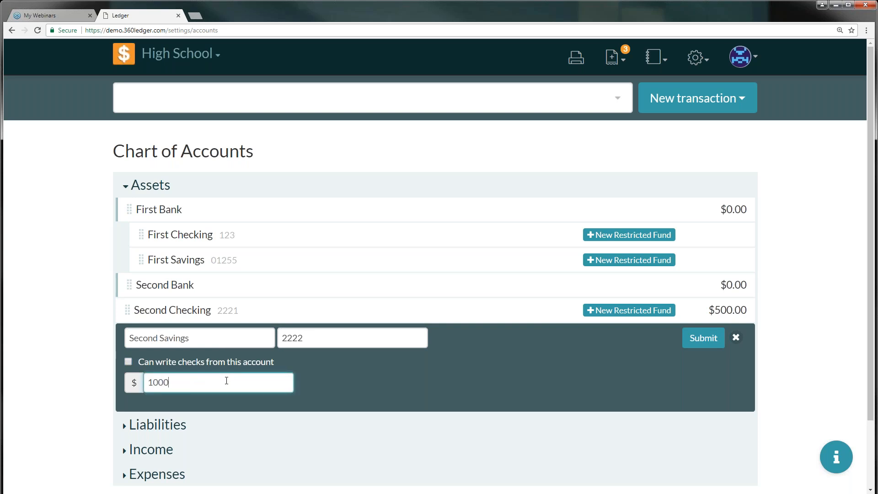
{"action": "left_click", "coordinate": [703, 338]}
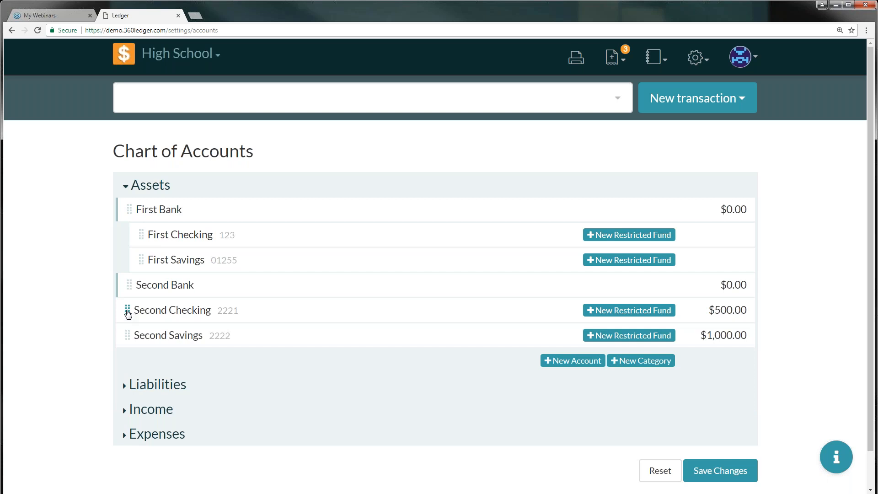
{"action": "mouse_move", "coordinate": [128, 310]}
{"action": "left_mouse_down"}
{"action": "mouse_move", "coordinate": [153, 312]}
{"action": "mouse_move", "coordinate": [159, 295]}
{"action": "mouse_move", "coordinate": [130, 314]}
{"action": "mouse_move", "coordinate": [164, 300]}
{"action": "mouse_move", "coordinate": [130, 310]}
{"action": "mouse_move", "coordinate": [157, 335]}
{"action": "mouse_move", "coordinate": [146, 335]}
{"action": "mouse_move", "coordinate": [169, 310]}
{"action": "mouse_move", "coordinate": [143, 305]}
{"action": "mouse_move", "coordinate": [143, 320]}
{"action": "mouse_move", "coordinate": [165, 319]}
{"action": "mouse_move", "coordinate": [186, 339]}
{"action": "left_mouse_up"}
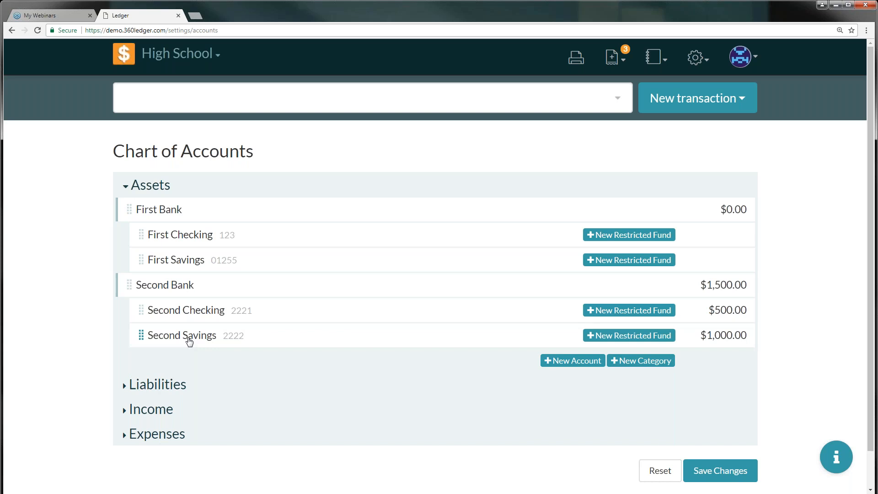
Save and confirm the chart of accounts with First Bank and Second Bank and their nested accounts
{"action": "left_click", "coordinate": [720, 471]}
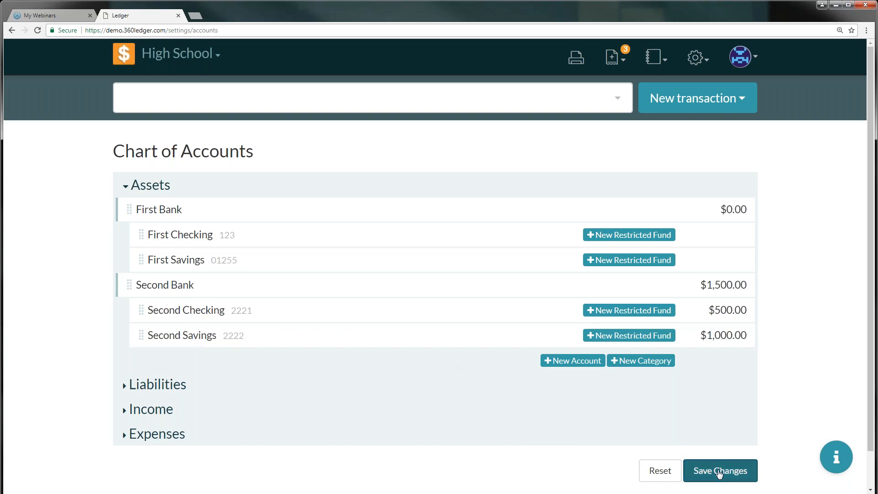
{"action": "left_click", "coordinate": [586, 250]}
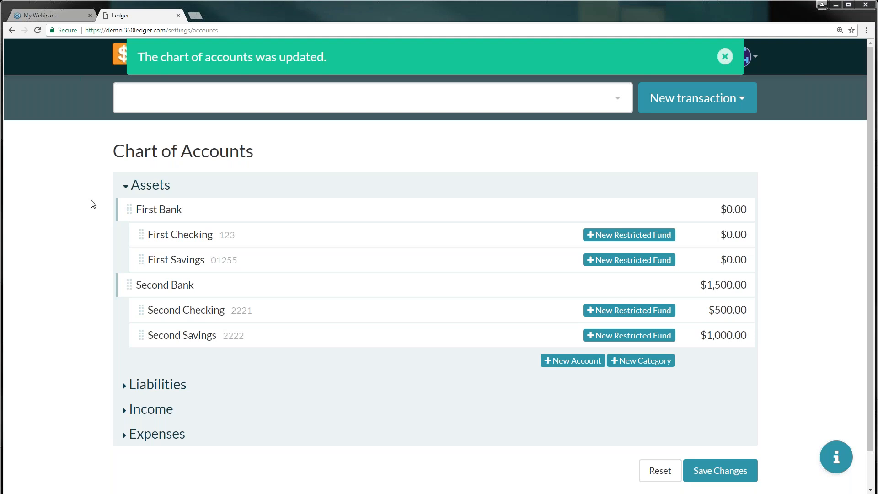
Add a restricted fund named 'Missions Fund' under First Checking
{"action": "left_click", "coordinate": [621, 235]}
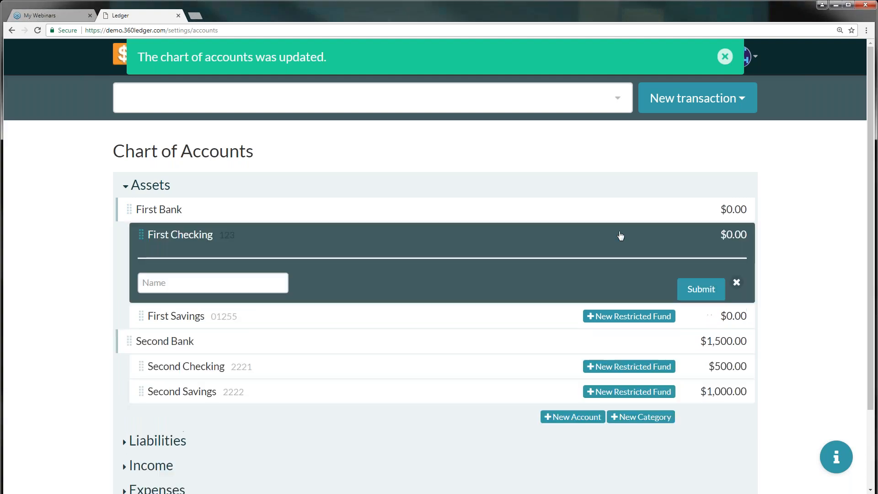
{"action": "left_click", "coordinate": [227, 284]}
{"action": "type", "text": "Mission"}
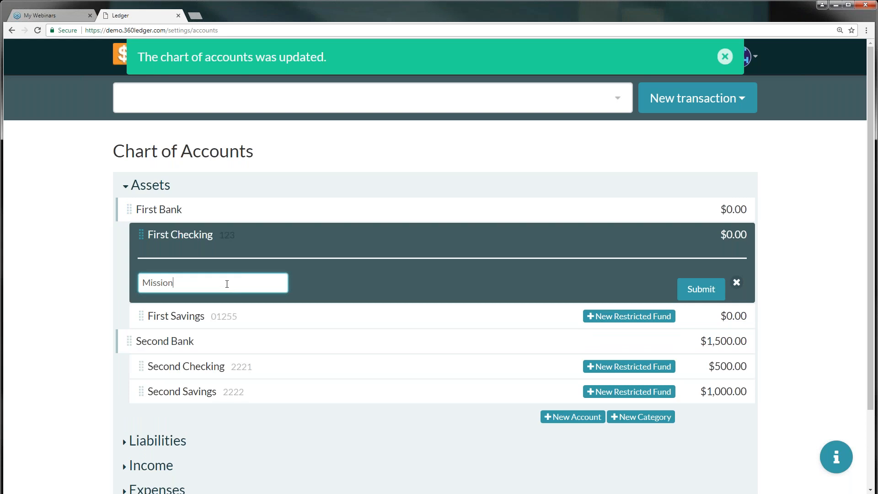
{"action": "type", "text": " s Fund"}
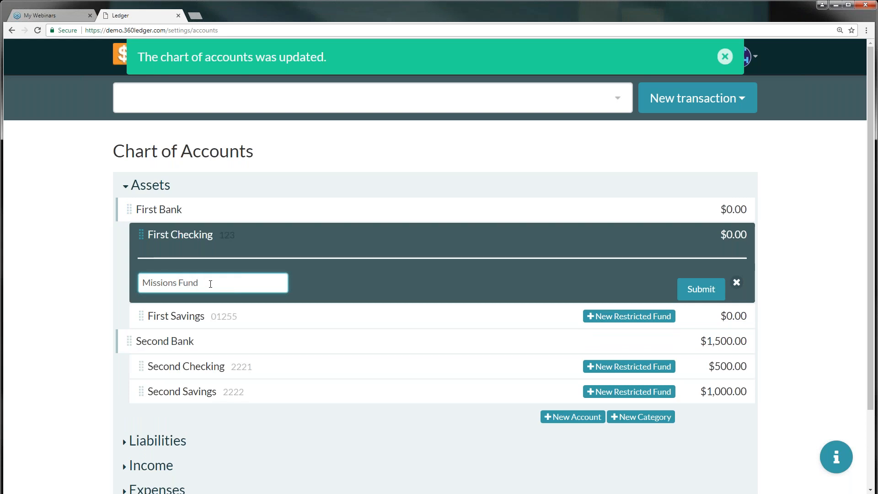
{"action": "left_click", "coordinate": [707, 290]}
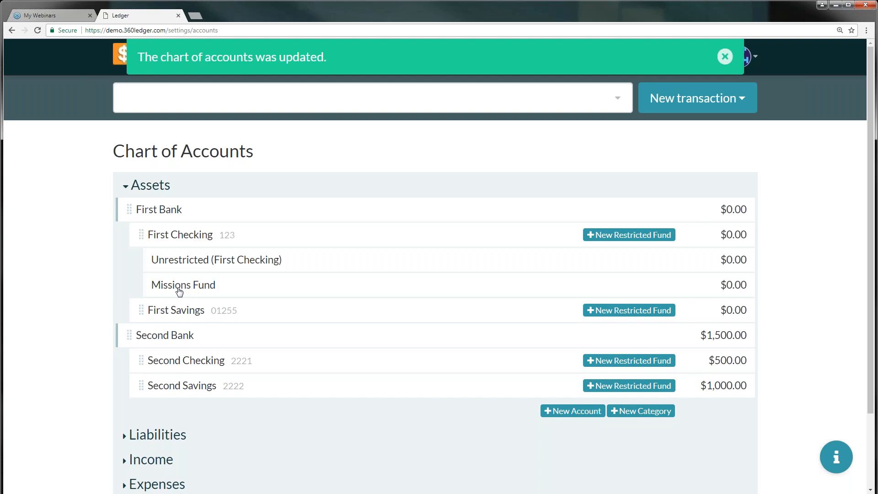
Save and confirm the updated chart of accounts
{"action": "scroll", "coordinate": [549, 412], "scroll_direction": "down", "scroll_amount": 2}
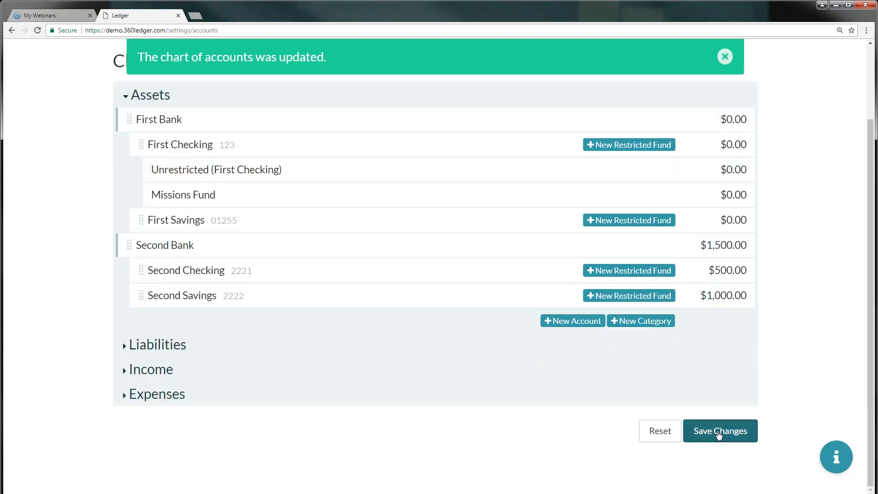
{"action": "left_click", "coordinate": [719, 433]}
{"action": "left_click", "coordinate": [608, 227]}
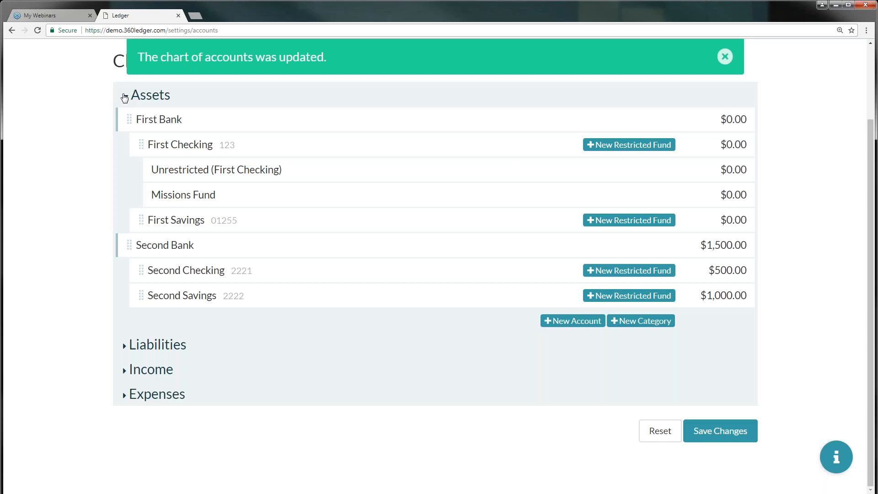
Collapse Assets, expand Liabilities and create a 'Taxes' category there
{"action": "double_click", "coordinate": [126, 96]}
{"action": "left_click", "coordinate": [125, 346]}
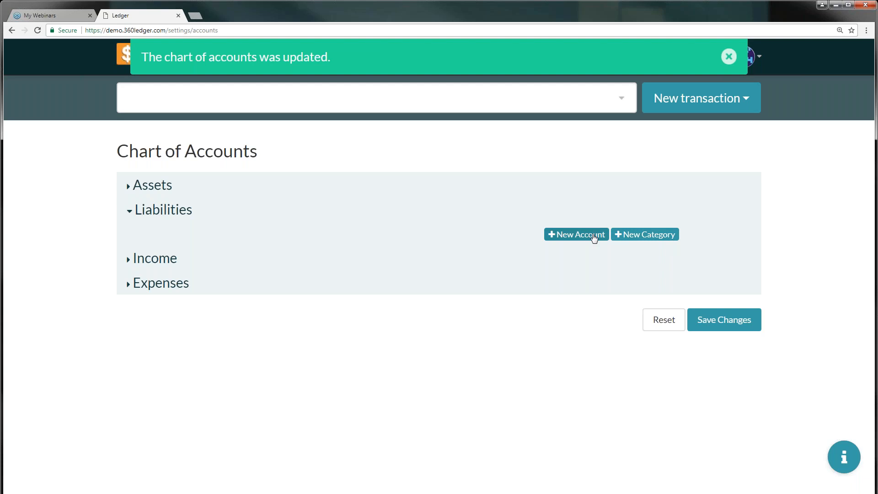
{"action": "left_click", "coordinate": [643, 236]}
{"action": "left_click", "coordinate": [224, 235]}
{"action": "type", "text": "Taxes"}
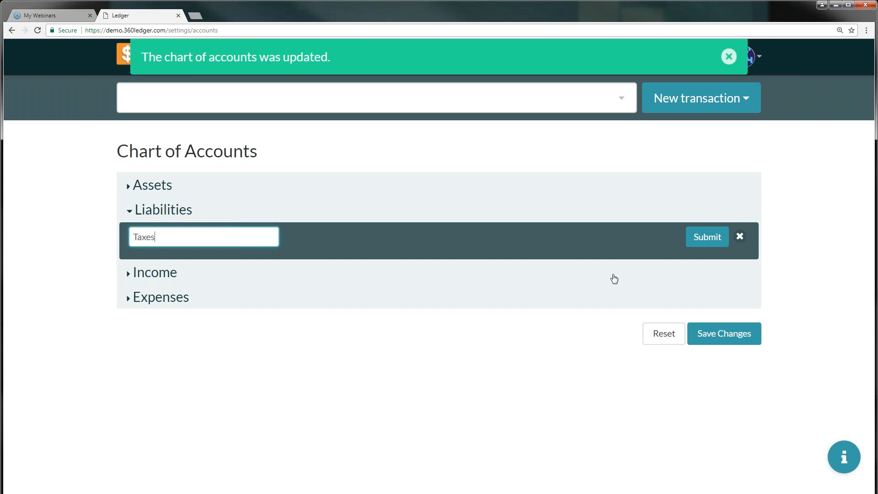
{"action": "left_click", "coordinate": [707, 238]}
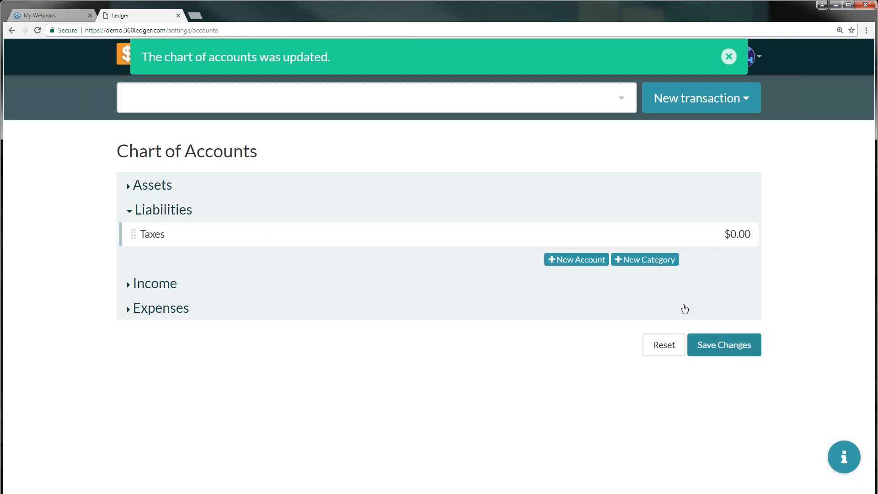
Create the 'Federal Income Tax' liability account under Taxes, number 123, opening balance 25
{"action": "left_click", "coordinate": [580, 261]}
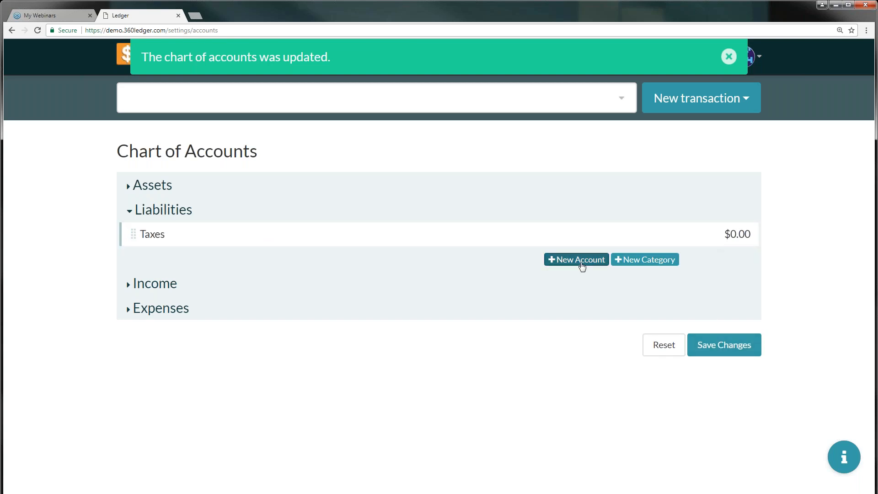
{"action": "left_click", "coordinate": [231, 262]}
{"action": "type", "text": "State"}
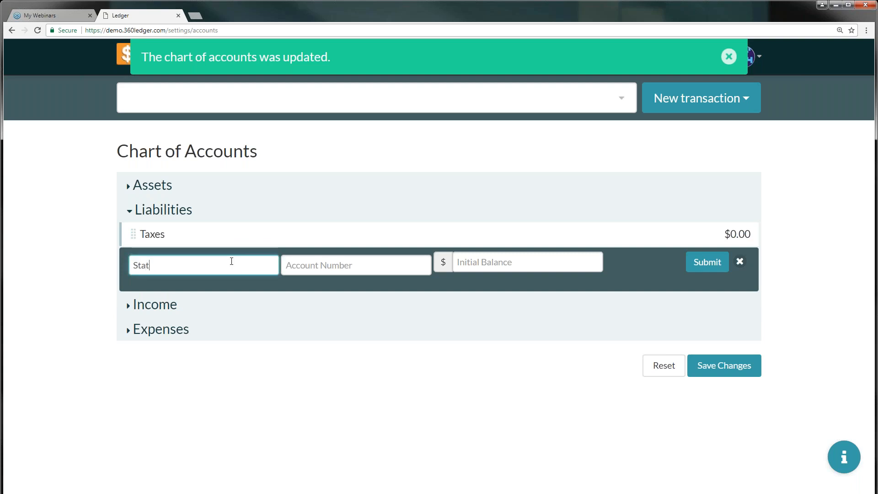
{"action": "key", "text": "BackSpace"}
{"action": "type", "text": "Federal Incomne"}
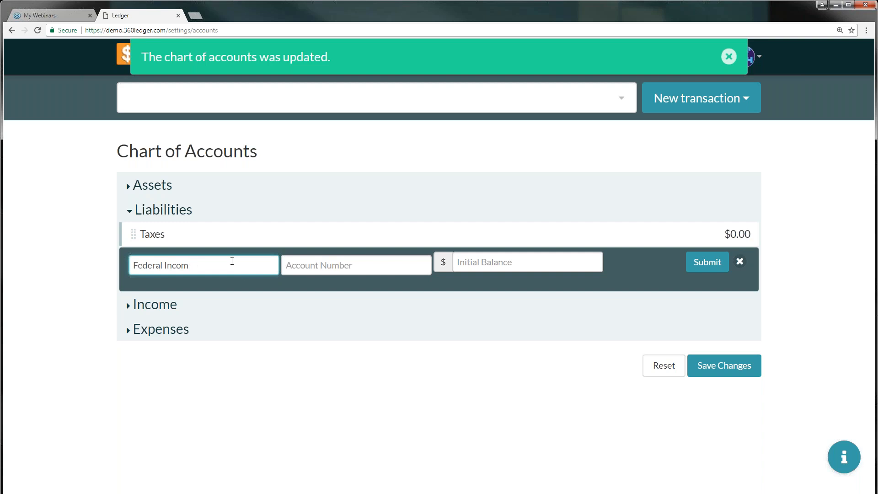
{"action": "key", "text": "Tab"}
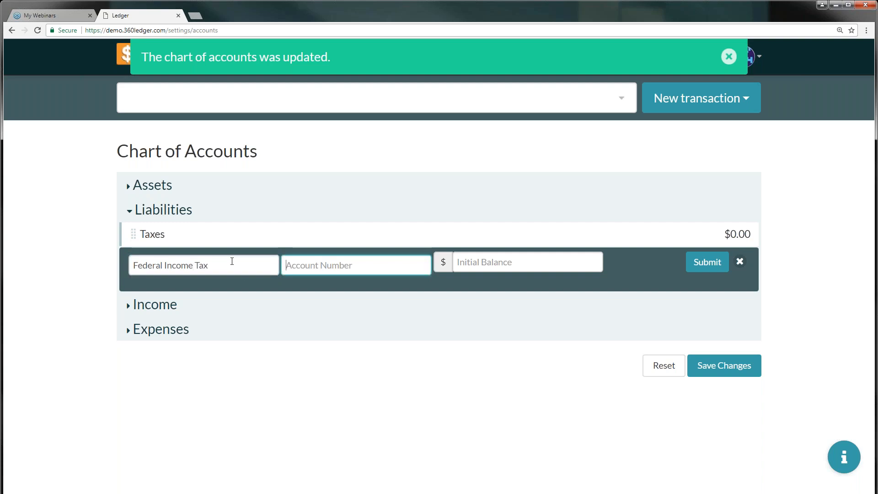
{"action": "type", "text": "123"}
{"action": "key", "text": "Tab"}
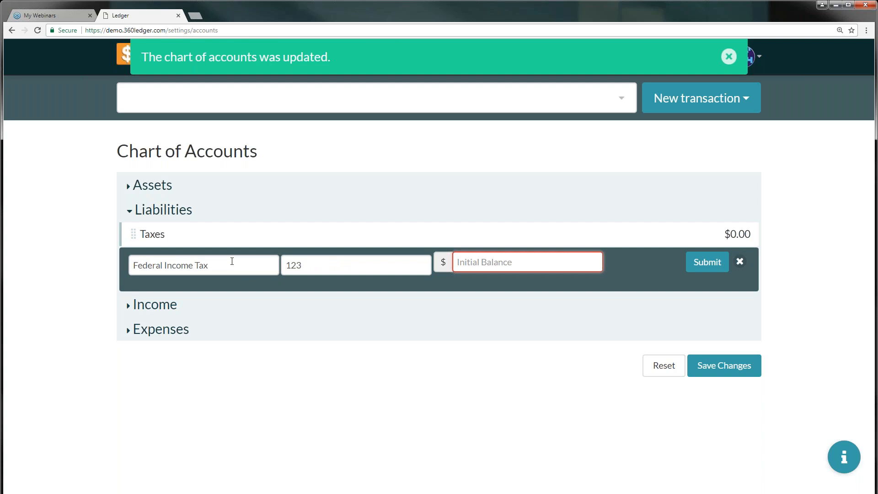
{"action": "type", "text": "25"}
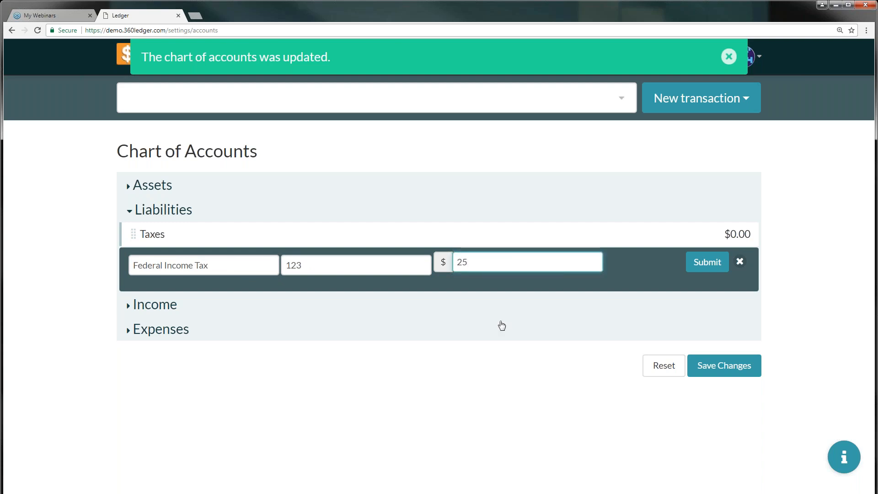
{"action": "left_click", "coordinate": [702, 266]}
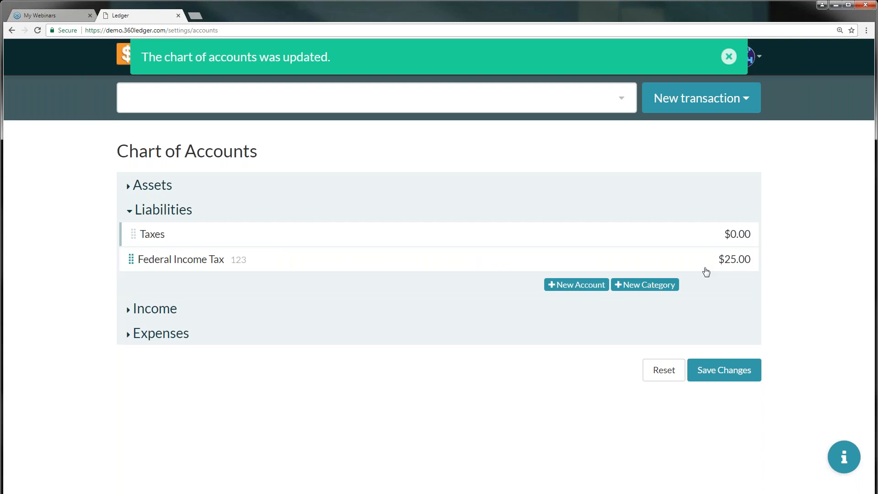
Add a 'State Income' liability account, number 456, with a $15.00 balance
{"action": "left_click", "coordinate": [596, 288]}
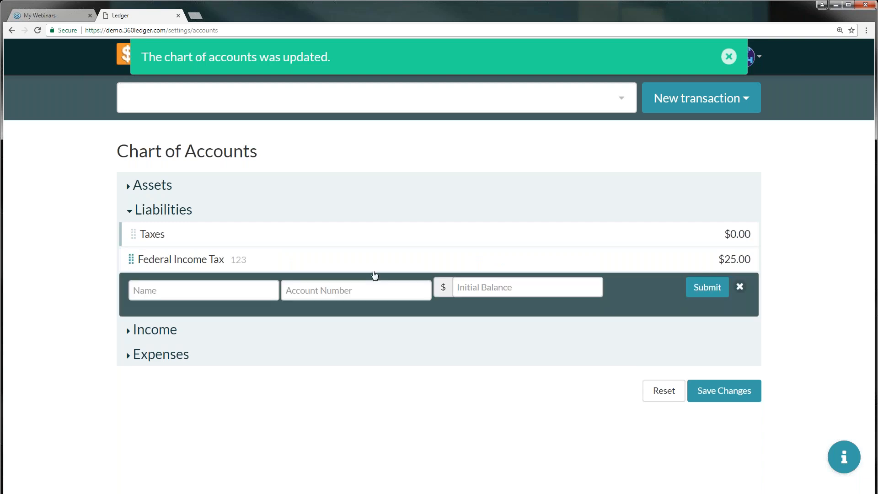
{"action": "left_click", "coordinate": [205, 291]}
{"action": "type", "text": "State Income"}
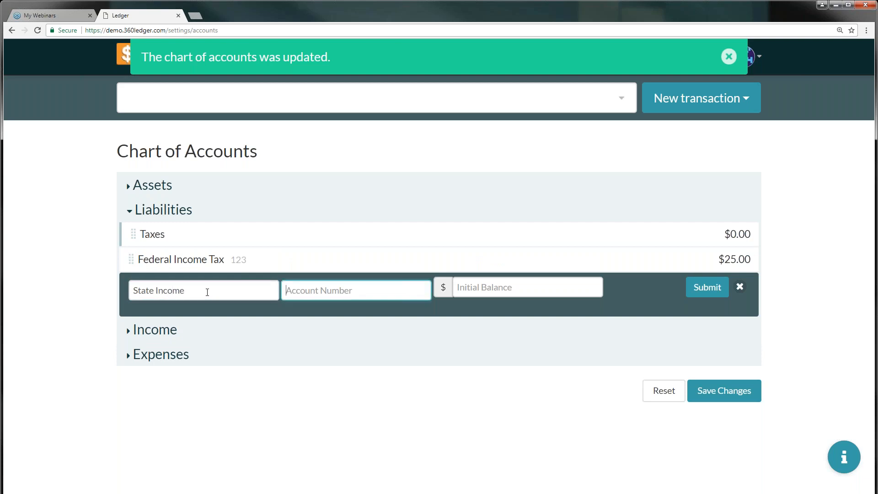
{"action": "type", "text": "456"}
{"action": "key", "text": "Tab"}
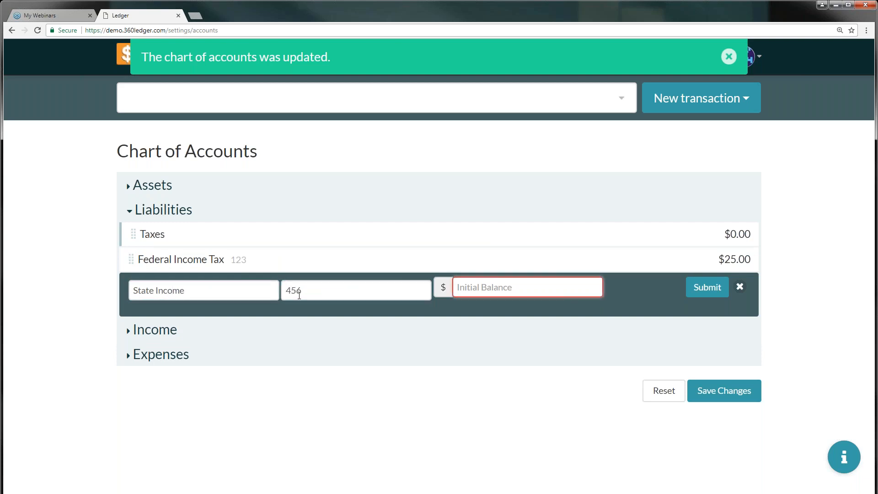
{"action": "type", "text": "15"}
{"action": "left_click", "coordinate": [716, 286]}
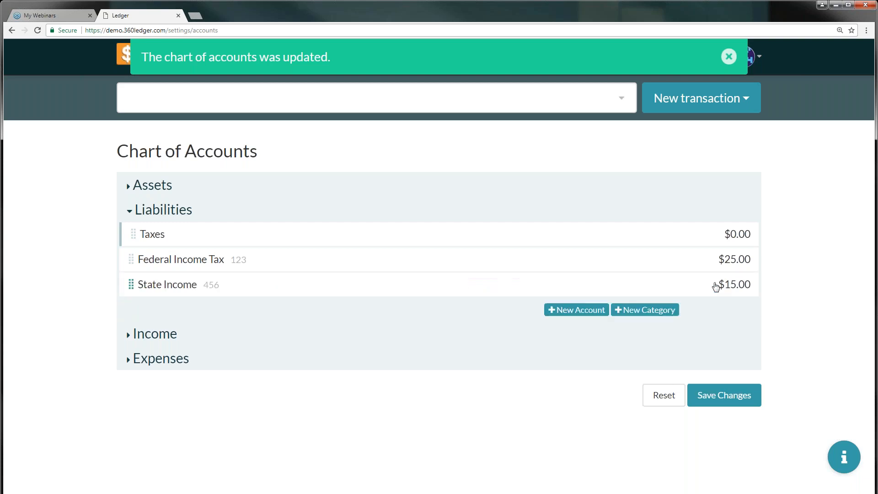
Add a 'City Tax' liability account, number 789, with a $7.00 balance
{"action": "left_click", "coordinate": [594, 311]}
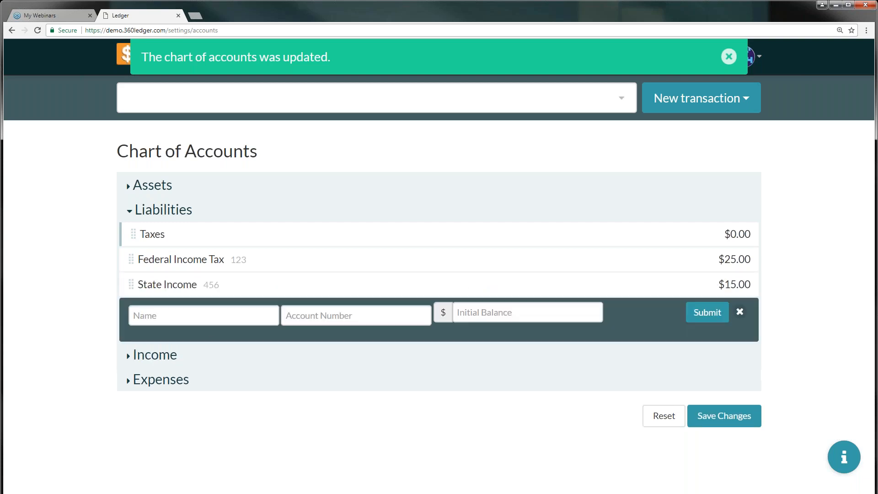
{"action": "left_click", "coordinate": [196, 314]}
{"action": "type", "text": "Ctiy Tax"}
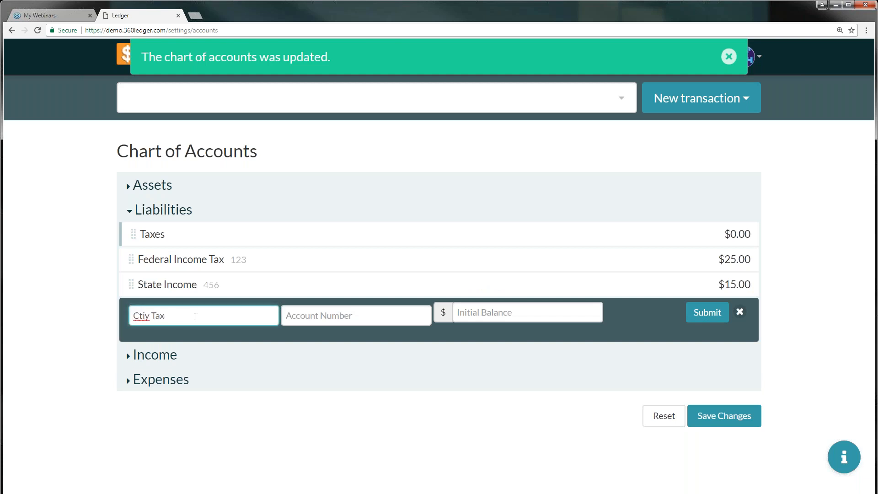
{"action": "key", "text": "BackSpace"}
{"action": "key", "text": "BackSpace"}
{"action": "key", "text": "BackSpace"}
{"action": "key", "text": "BackSpace"}
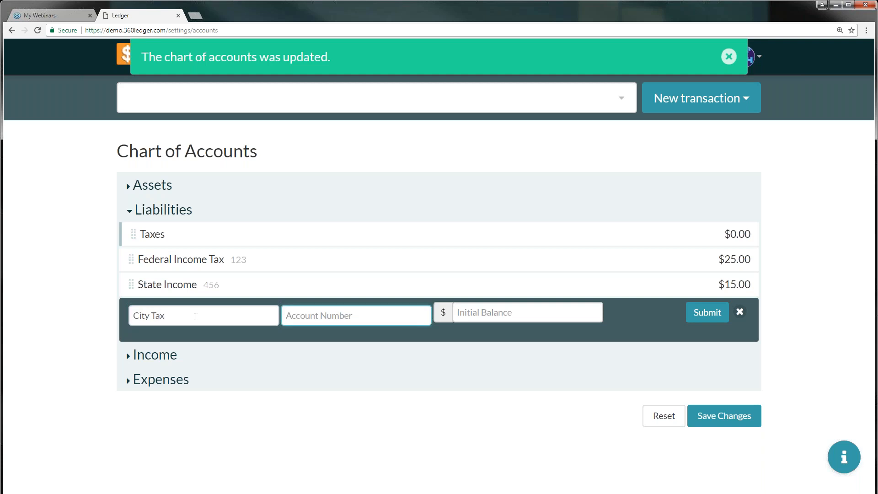
{"action": "type", "text": "789"}
{"action": "key", "text": "Tab"}
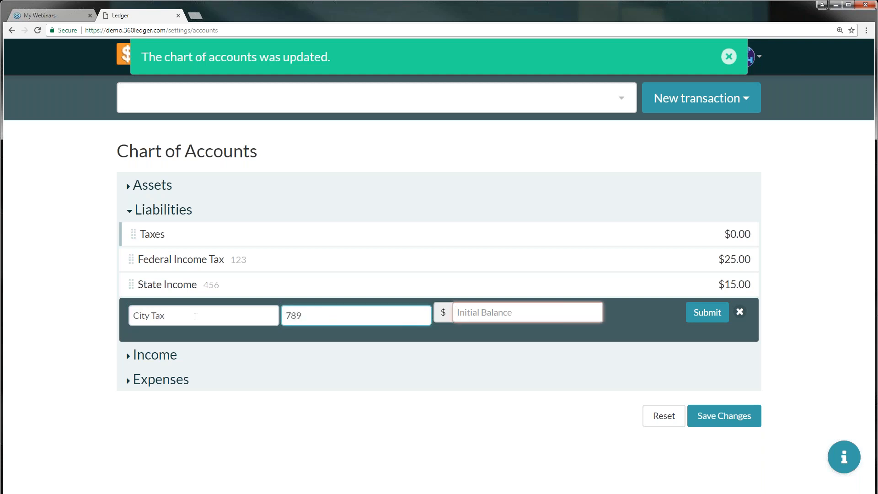
{"action": "type", "text": "7"}
{"action": "left_click", "coordinate": [714, 313]}
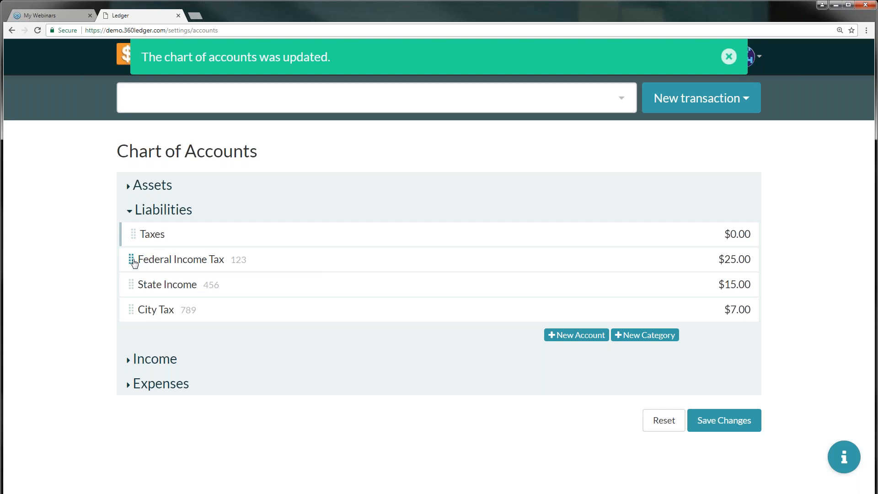
Nest Federal Income Tax, State Income and City Tax under Taxes, totalling $47.00
{"action": "left_click_drag", "start_coordinate": [131, 261], "coordinate": [202, 260]}
{"action": "left_click_drag", "start_coordinate": [132, 259], "coordinate": [223, 258]}
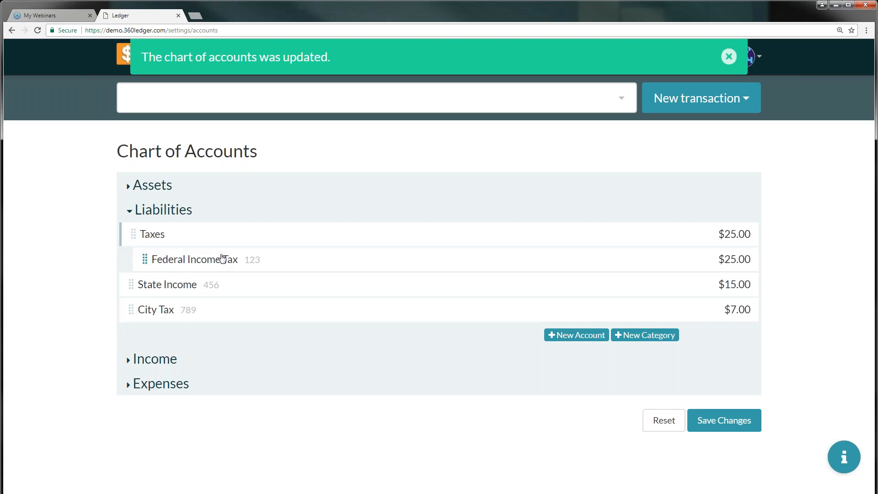
{"action": "left_click_drag", "start_coordinate": [135, 287], "coordinate": [195, 287]}
{"action": "left_click_drag", "start_coordinate": [133, 284], "coordinate": [179, 272]}
{"action": "left_click_drag", "start_coordinate": [151, 306], "coordinate": [167, 291]}
Save and confirm the rearranged chart of accounts
{"action": "left_click", "coordinate": [711, 421]}
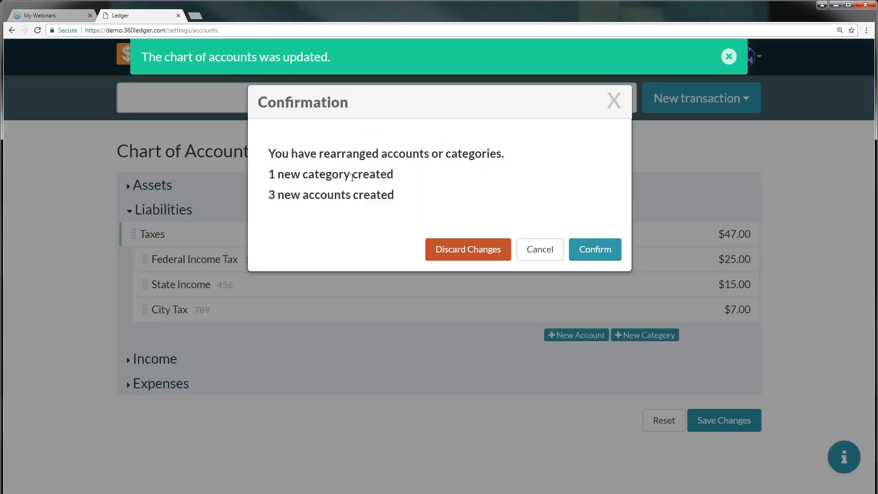
{"action": "left_click", "coordinate": [594, 250]}
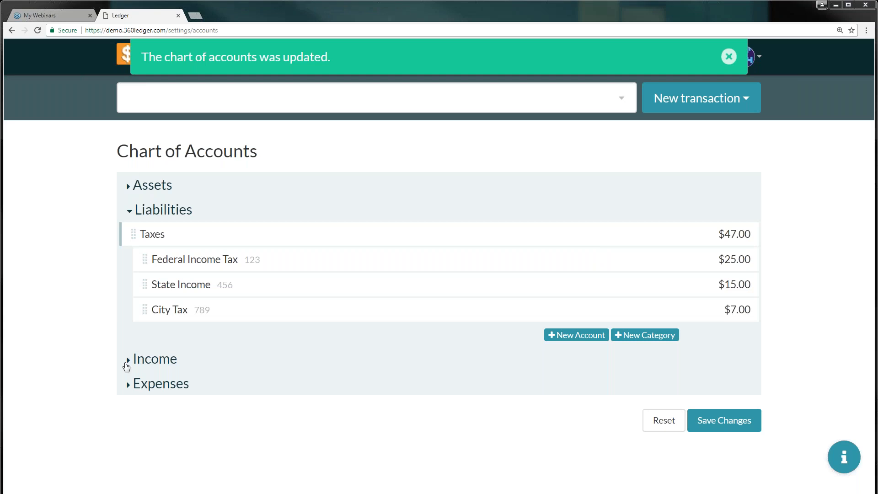
{"action": "left_click", "coordinate": [126, 362]}
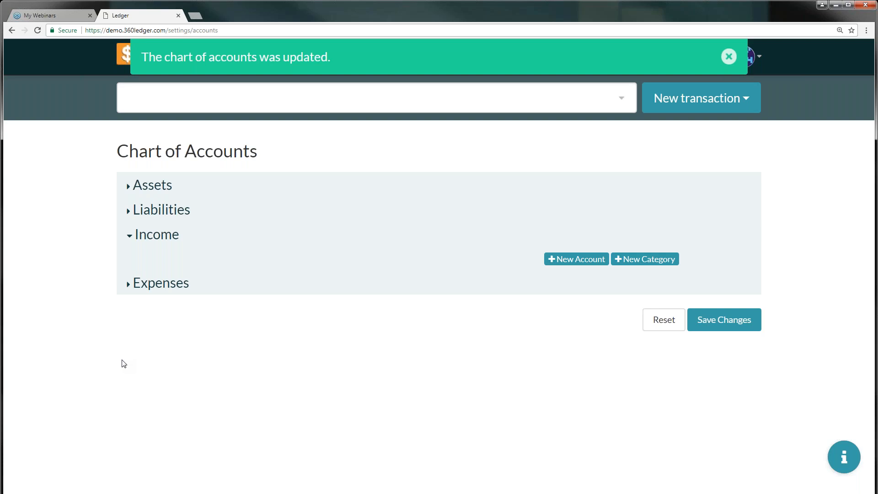
Add 'Social Fund' and 'Book Fund' categories under Income, correcting the Social Fund name
{"action": "left_click", "coordinate": [665, 264]}
{"action": "left_click", "coordinate": [162, 267]}
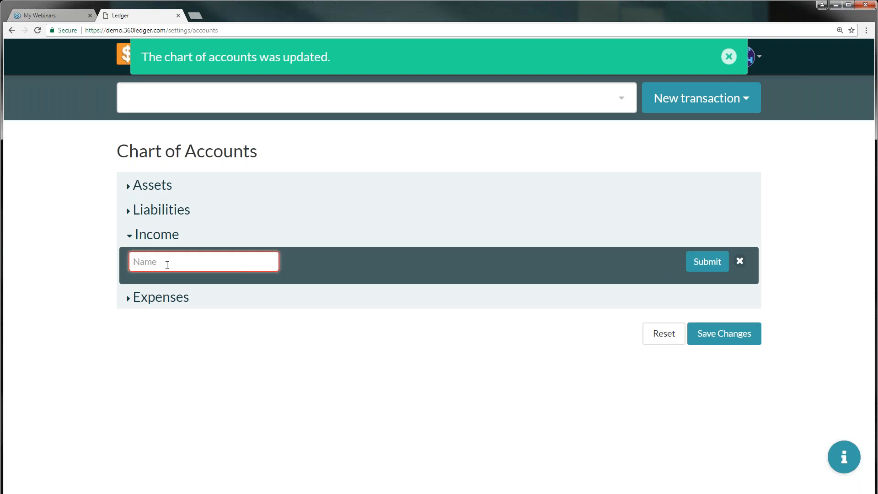
{"action": "type", "text": "Social Fun"}
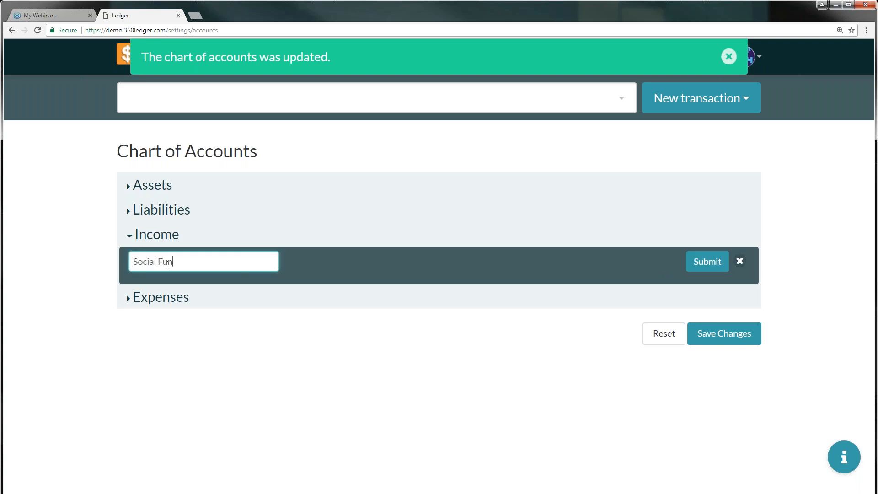
{"action": "left_click", "coordinate": [711, 261]}
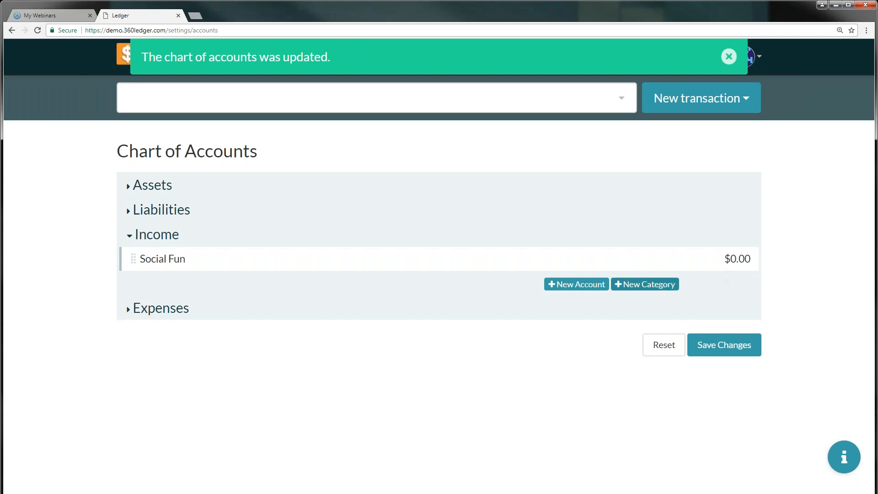
{"action": "left_click", "coordinate": [665, 286]}
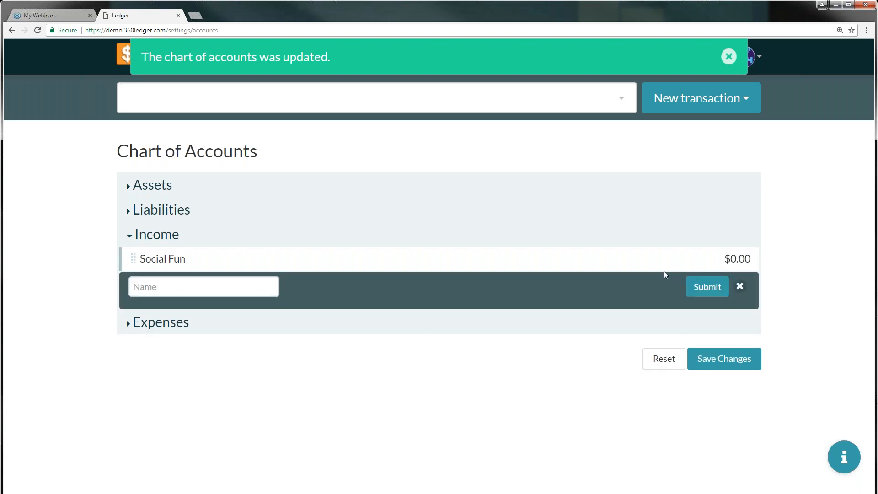
{"action": "left_click", "coordinate": [183, 286]}
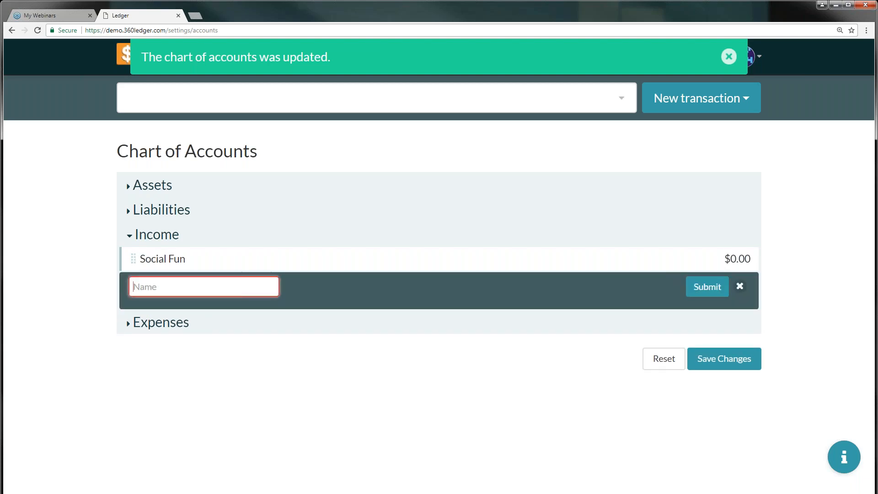
{"action": "type", "text": "Book Funds"}
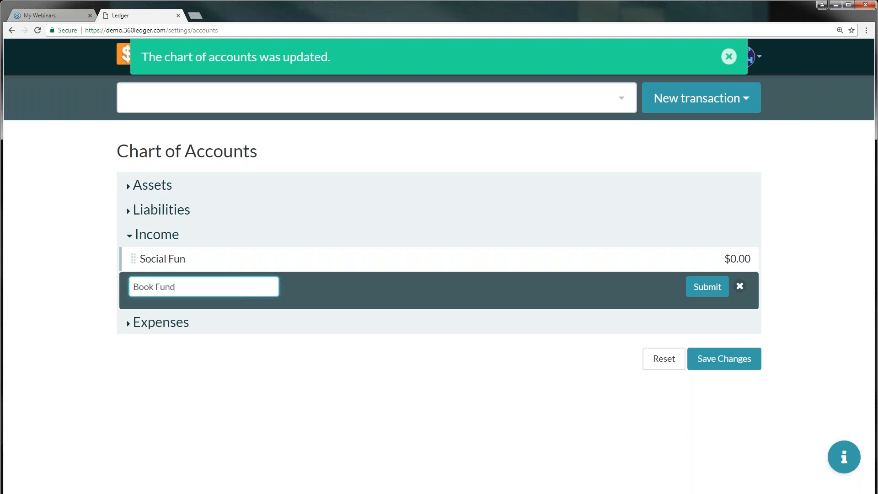
{"action": "left_click", "coordinate": [707, 287]}
{"action": "type", "text": "d"}
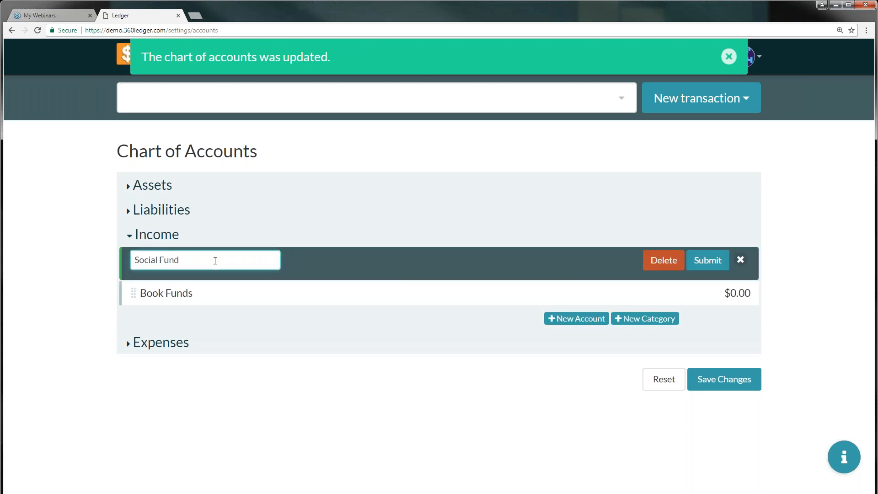
{"action": "left_click", "coordinate": [203, 294]}
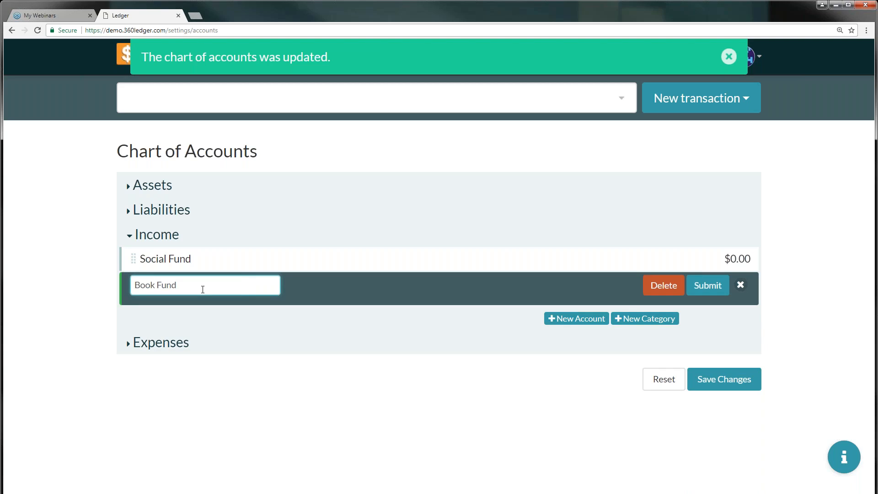
{"action": "left_click", "coordinate": [708, 286]}
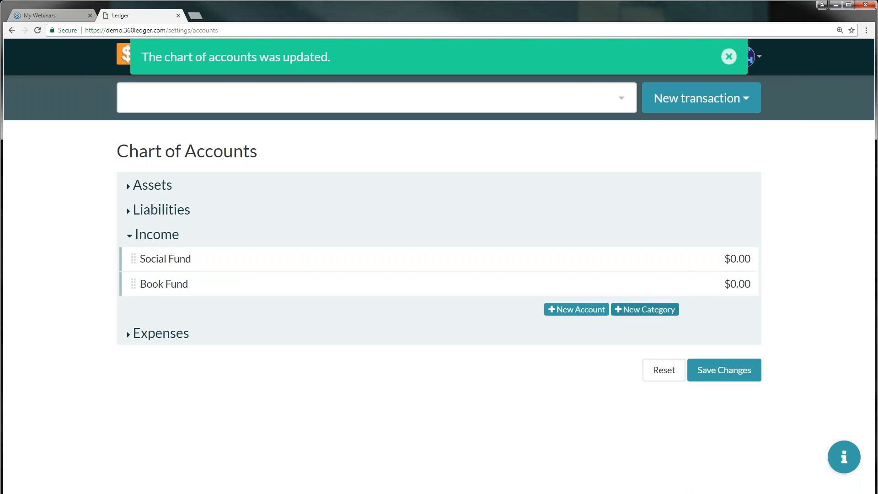
Add a 'Building Fund' category under Income and save the chart of accounts
{"action": "left_click", "coordinate": [644, 310]}
{"action": "left_click", "coordinate": [225, 312]}
{"action": "type", "text": "Building Fund"}
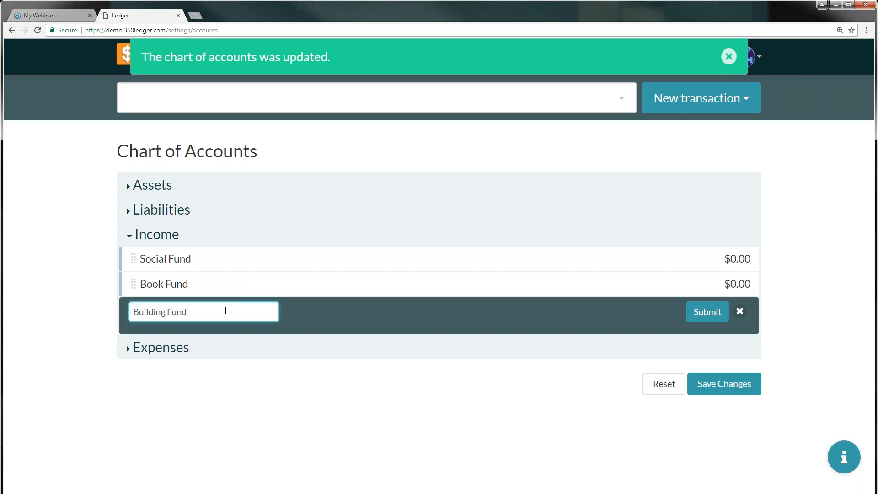
{"action": "left_click", "coordinate": [708, 313]}
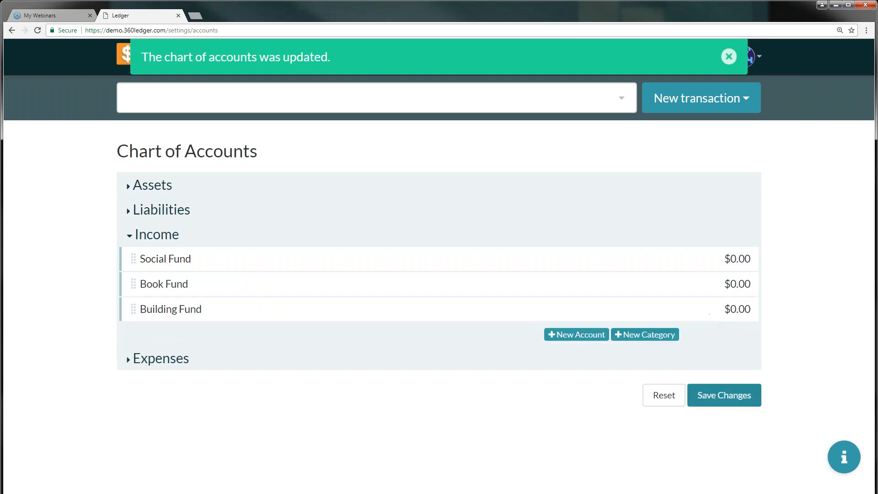
{"action": "left_click", "coordinate": [728, 396]}
{"action": "left_click", "coordinate": [615, 239]}
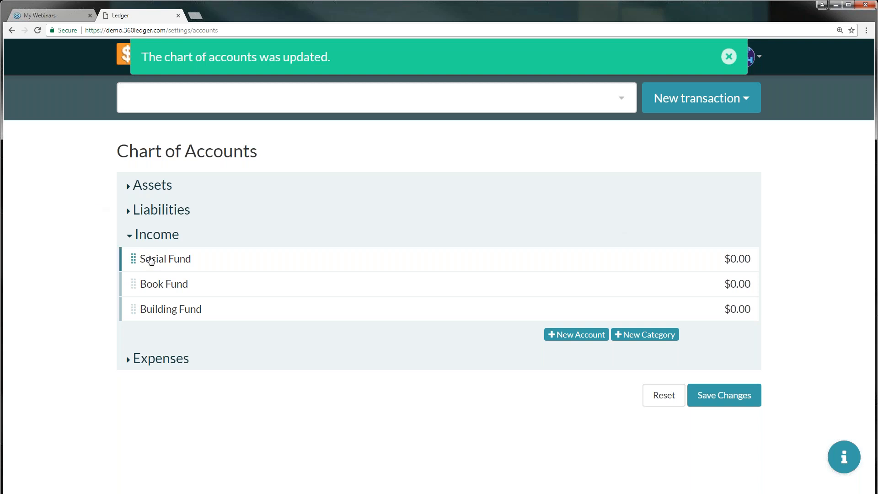
Create income account 'Fall Gathering' (3331, $350.00) and move it just below Social Fund
{"action": "left_click", "coordinate": [640, 335]}
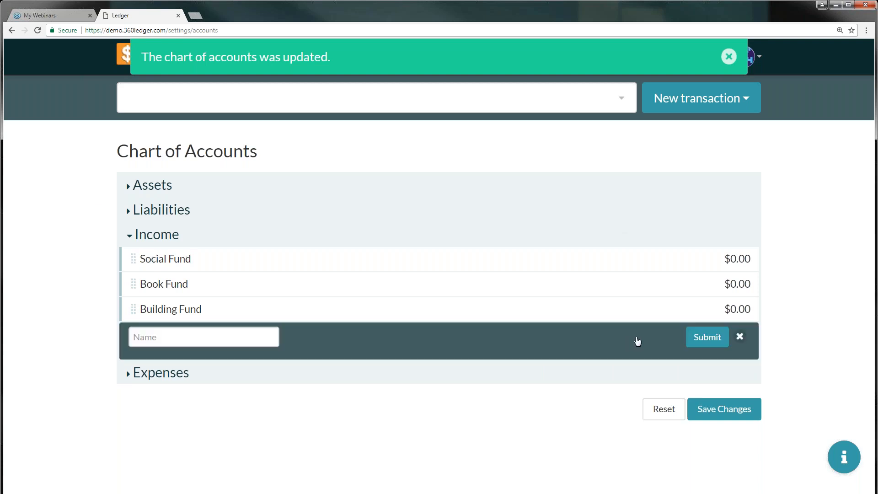
{"action": "left_click", "coordinate": [739, 335]}
{"action": "left_click", "coordinate": [574, 335]}
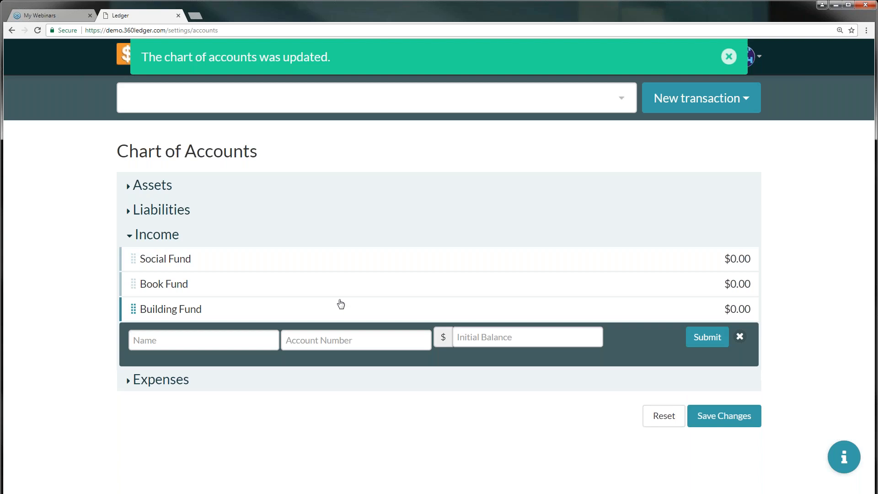
{"action": "left_click", "coordinate": [232, 334]}
{"action": "type", "text": "Fall Gathering"}
{"action": "key", "text": "Tab"}
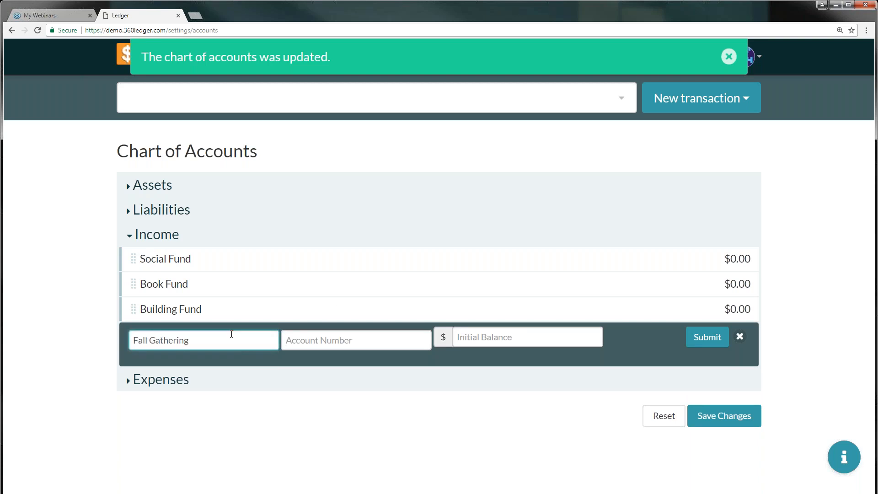
{"action": "type", "text": "3331"}
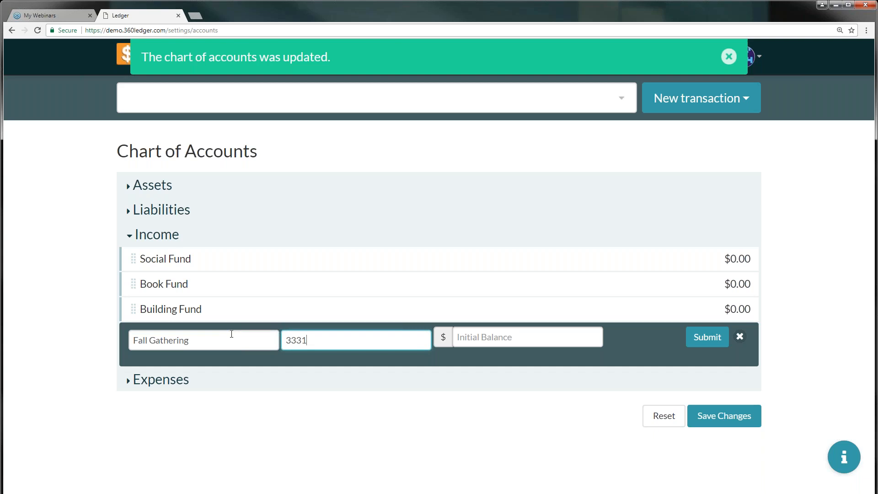
{"action": "key", "text": "Tab"}
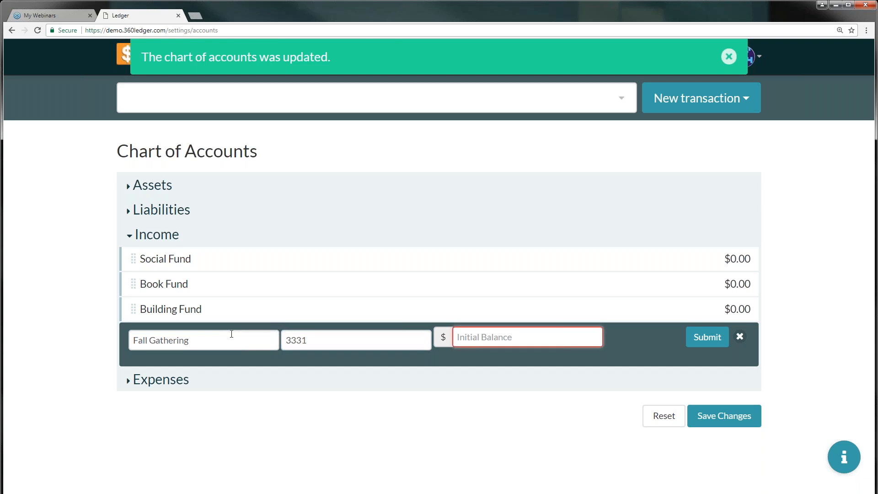
{"action": "type", "text": "350"}
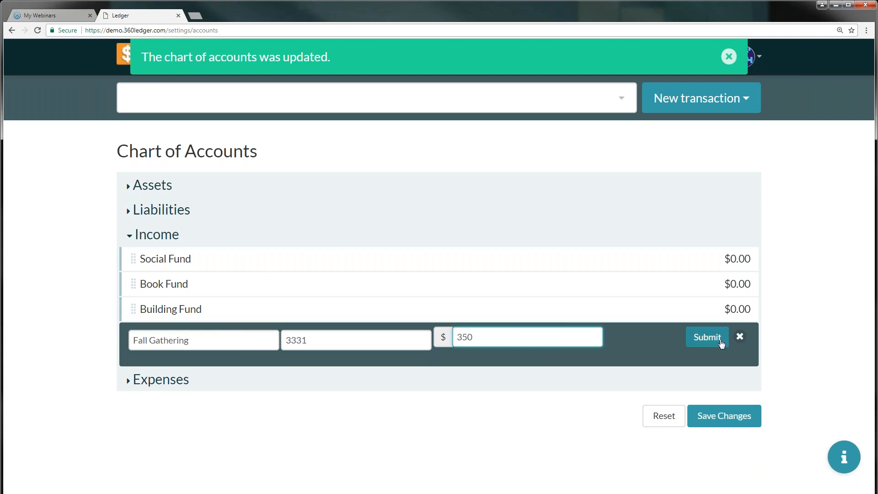
{"action": "left_click", "coordinate": [695, 342]}
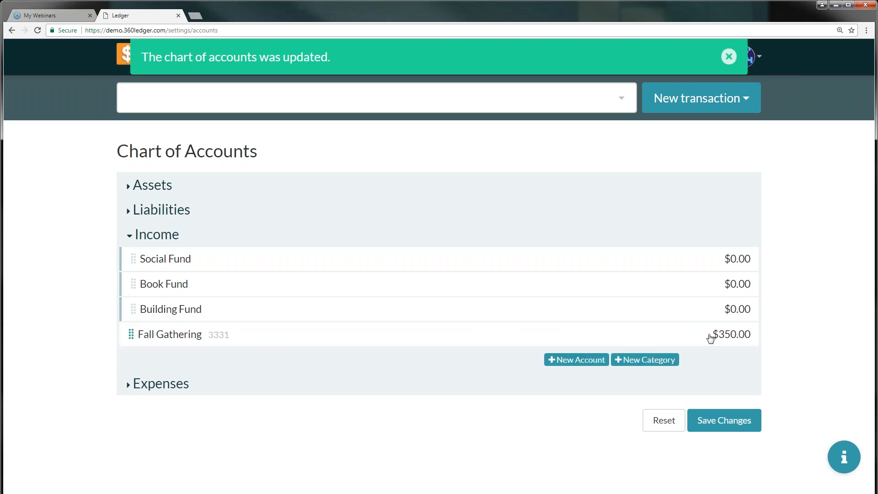
{"action": "left_click_drag", "start_coordinate": [134, 334], "coordinate": [144, 269]}
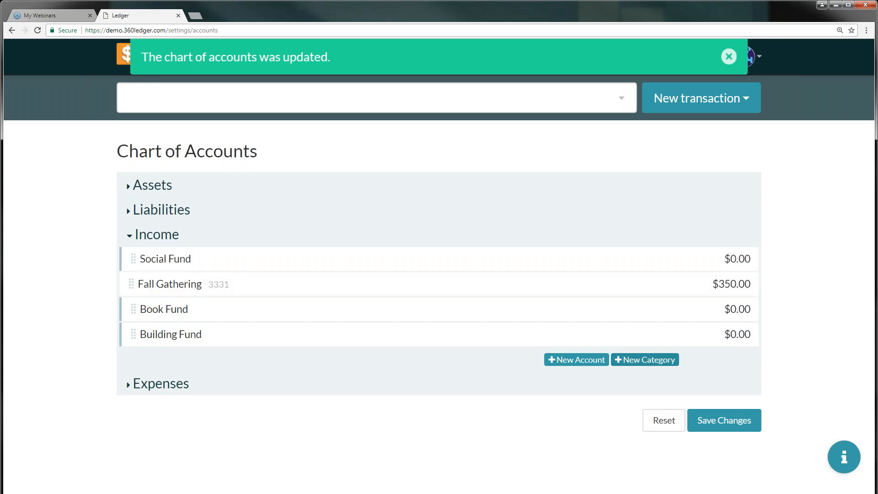
Create income account 'Reading Club' (4441, $1,500.00) and nest it under Book Fund
{"action": "left_click", "coordinate": [561, 363]}
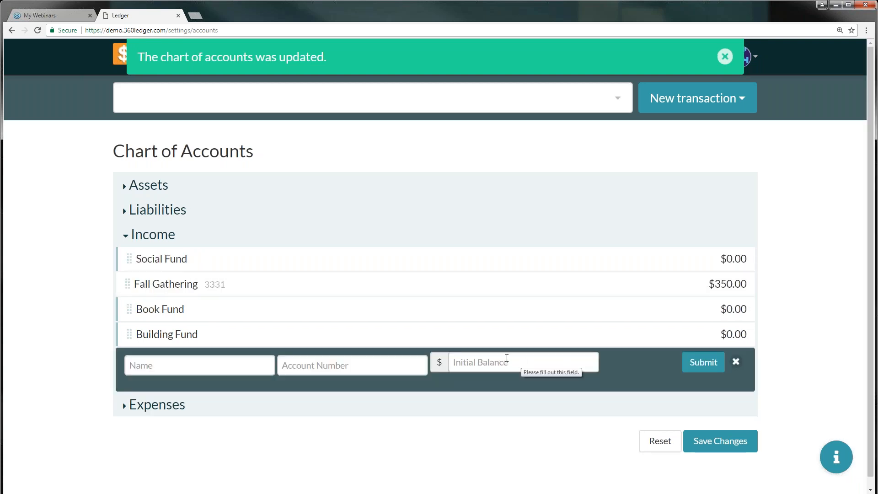
{"action": "left_click", "coordinate": [182, 363]}
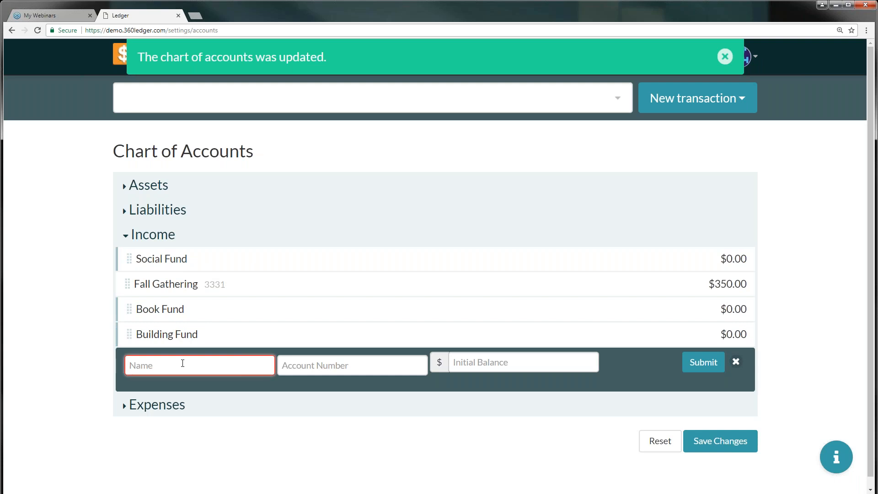
{"action": "type", "text": "Reading Club"}
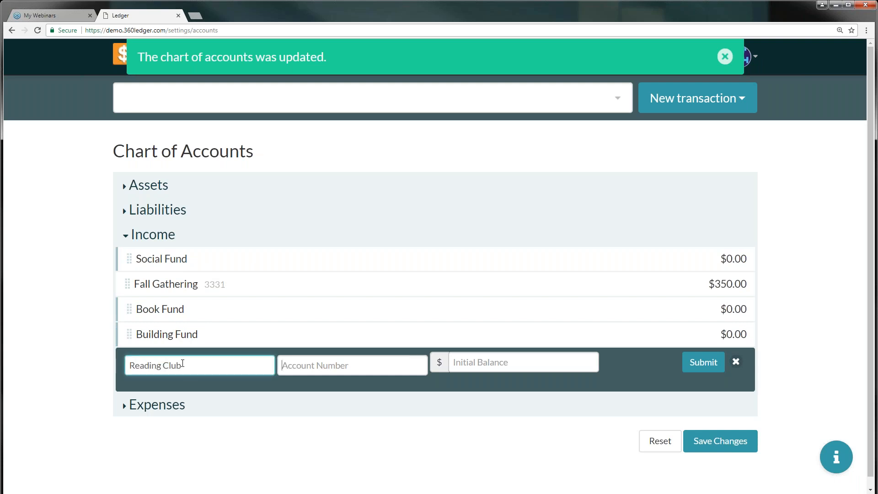
{"action": "type", "text": "4441"}
{"action": "key", "text": "Tab"}
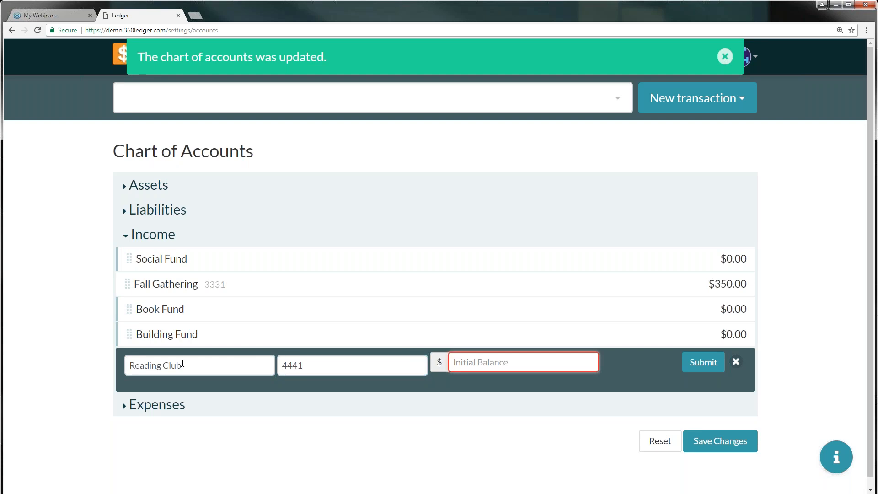
{"action": "type", "text": "1500"}
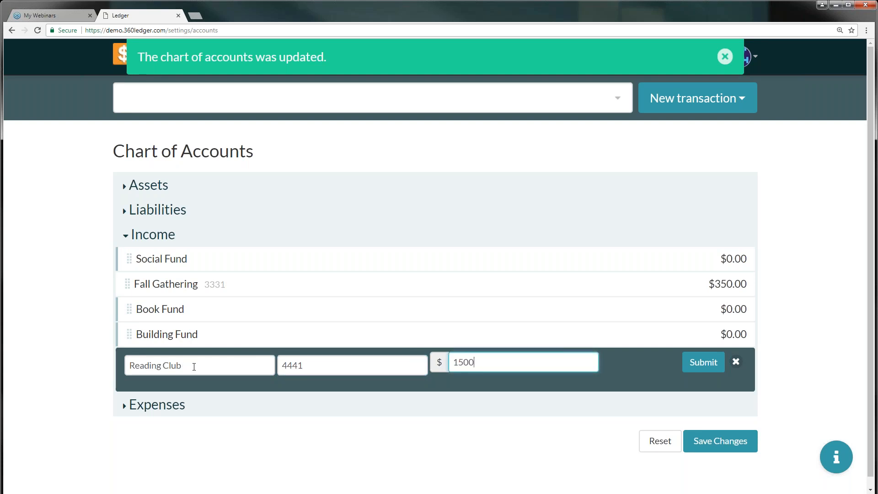
{"action": "left_click", "coordinate": [700, 365]}
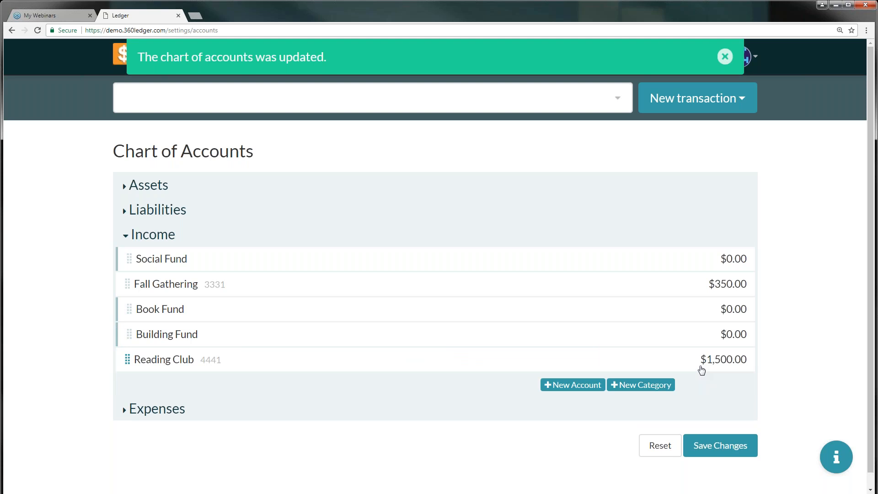
{"action": "left_click", "coordinate": [567, 387]}
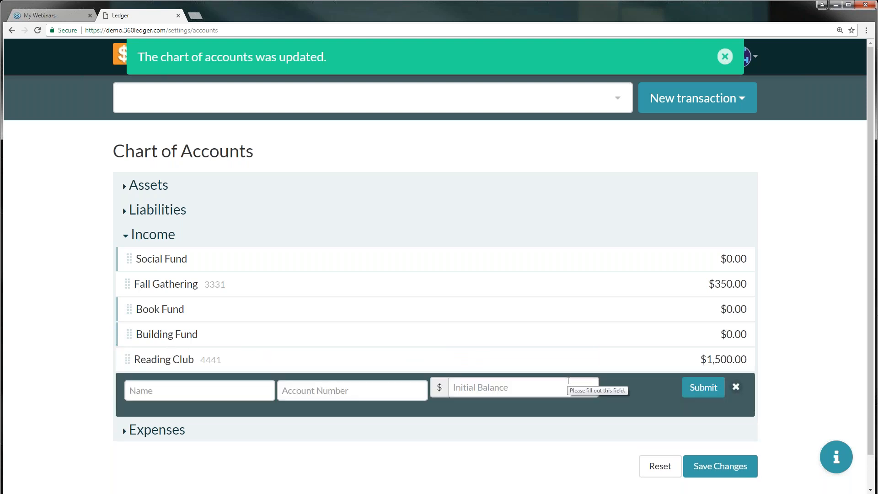
{"action": "left_click", "coordinate": [735, 387]}
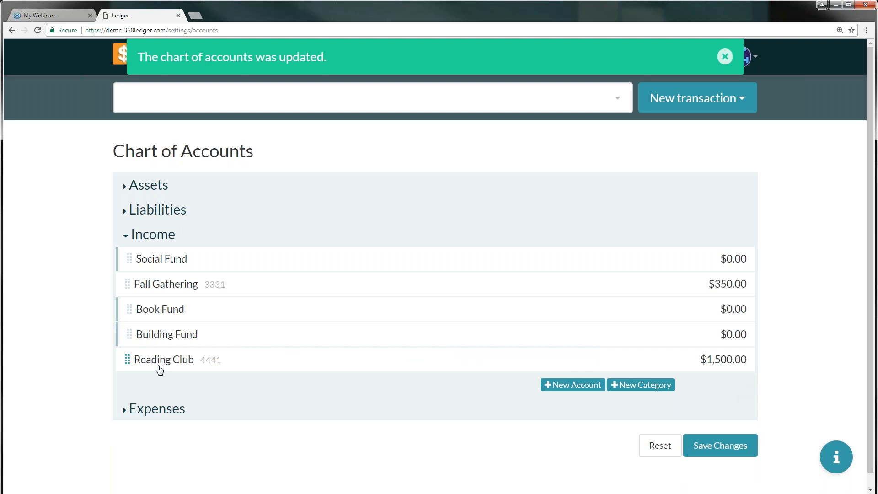
{"action": "left_click_drag", "start_coordinate": [127, 360], "coordinate": [159, 337]}
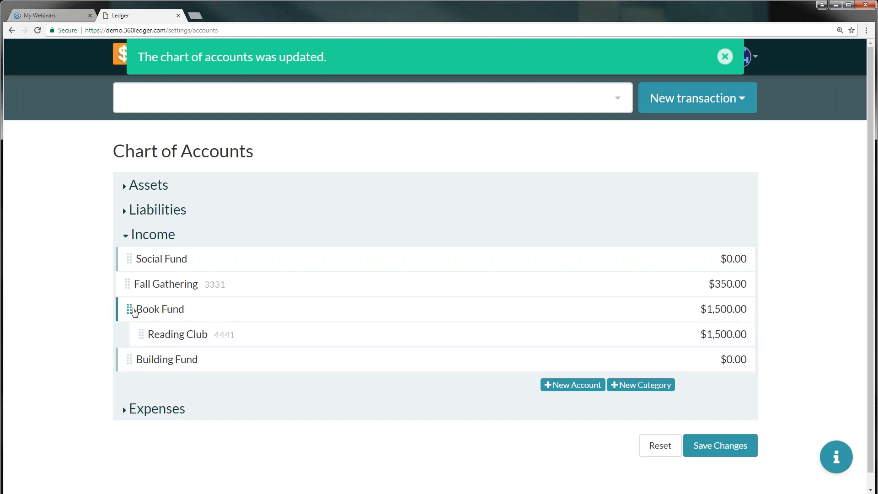
{"action": "mouse_move", "coordinate": [129, 288]}
{"action": "left_mouse_down"}
{"action": "mouse_move", "coordinate": [168, 296]}
{"action": "mouse_move", "coordinate": [137, 297]}
{"action": "mouse_move", "coordinate": [153, 281]}
{"action": "mouse_move", "coordinate": [163, 283]}
{"action": "mouse_move", "coordinate": [143, 259]}
{"action": "mouse_move", "coordinate": [152, 294]}
{"action": "mouse_move", "coordinate": [153, 282]}
{"action": "mouse_move", "coordinate": [174, 282]}
{"action": "mouse_move", "coordinate": [152, 273]}
{"action": "mouse_move", "coordinate": [150, 284]}
{"action": "mouse_move", "coordinate": [124, 284]}
{"action": "mouse_move", "coordinate": [133, 272]}
{"action": "mouse_move", "coordinate": [147, 280]}
{"action": "mouse_move", "coordinate": [129, 281]}
{"action": "mouse_move", "coordinate": [144, 282]}
{"action": "mouse_move", "coordinate": [141, 290]}
{"action": "mouse_move", "coordinate": [131, 273]}
{"action": "mouse_move", "coordinate": [130, 285]}
{"action": "left_mouse_up"}
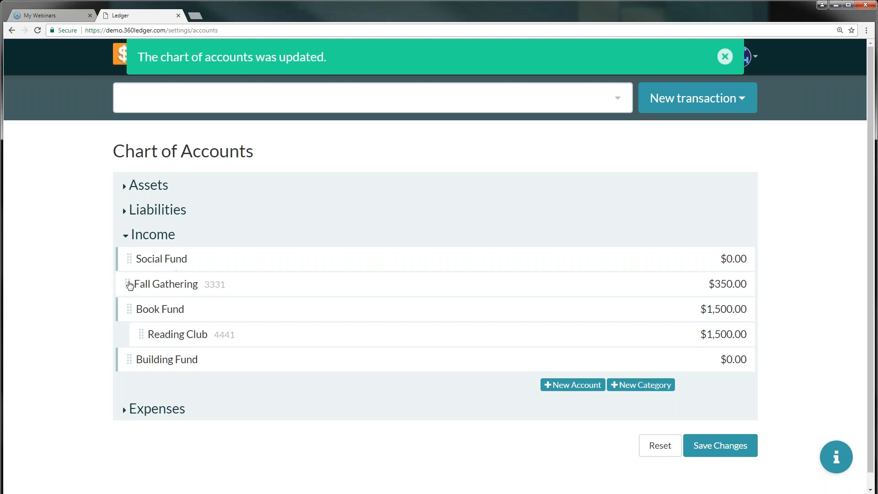
Reload to discard Fall Gathering and Reading Club, expand Expenses and Income, then save
{"action": "left_click", "coordinate": [42, 31]}
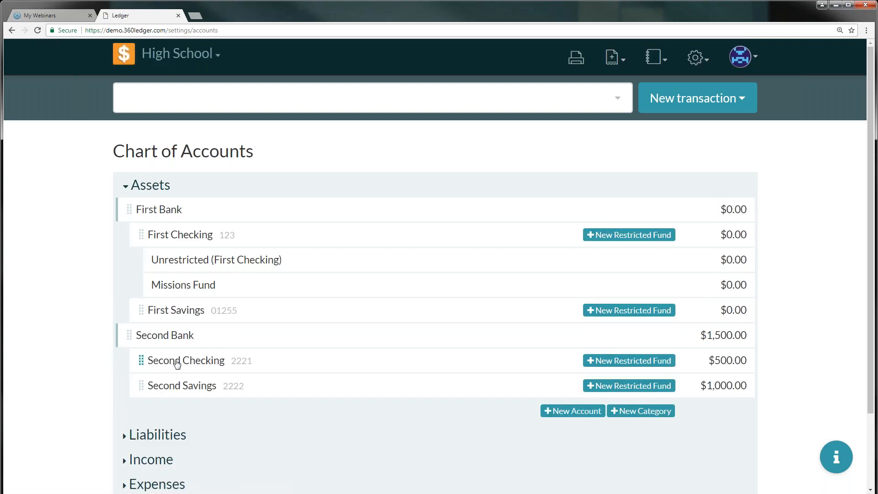
{"action": "scroll", "coordinate": [141, 359], "scroll_direction": "down", "scroll_amount": 2}
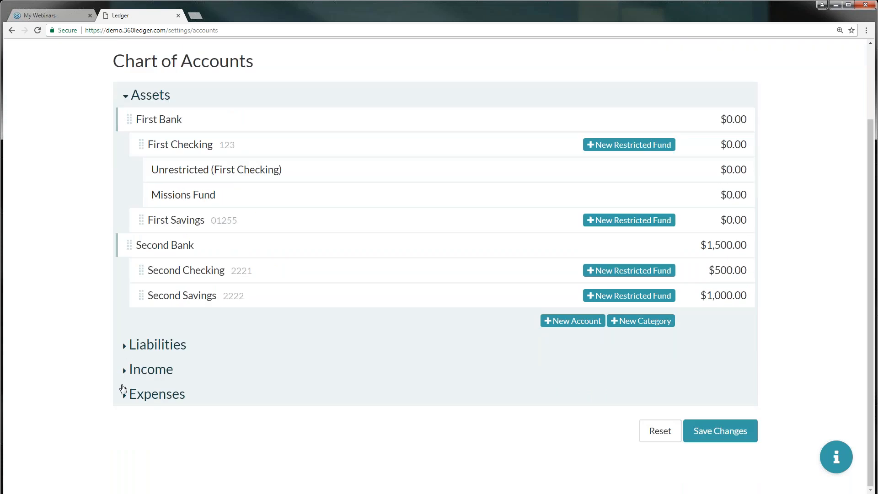
{"action": "left_click", "coordinate": [123, 396]}
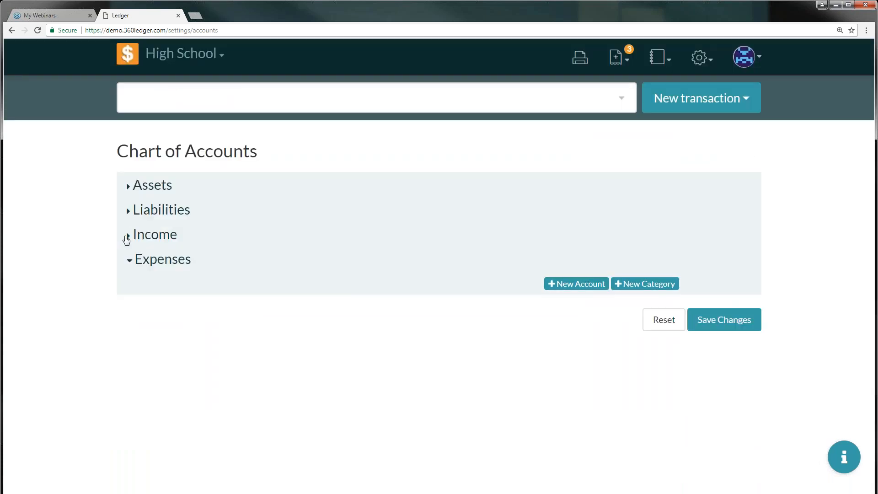
{"action": "left_click", "coordinate": [127, 236]}
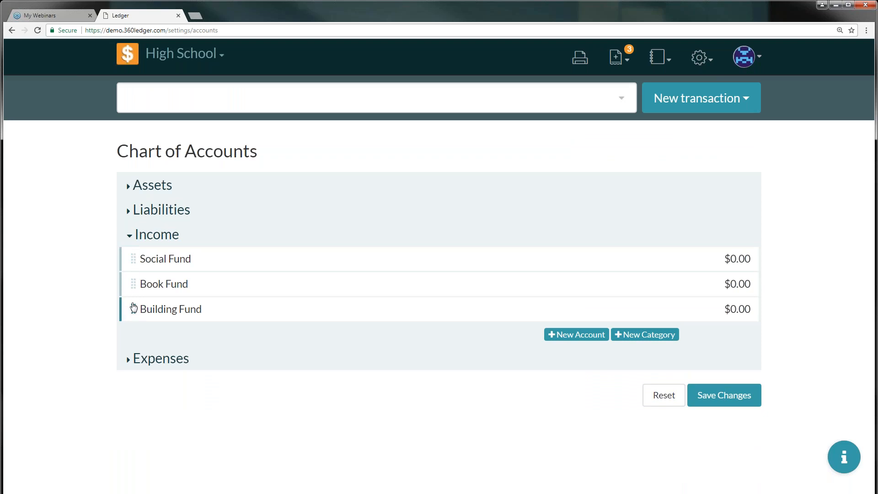
{"action": "left_click", "coordinate": [715, 402]}
Confirm the saved chart of accounts and discard an empty new-category row
{"action": "left_click", "coordinate": [594, 181]}
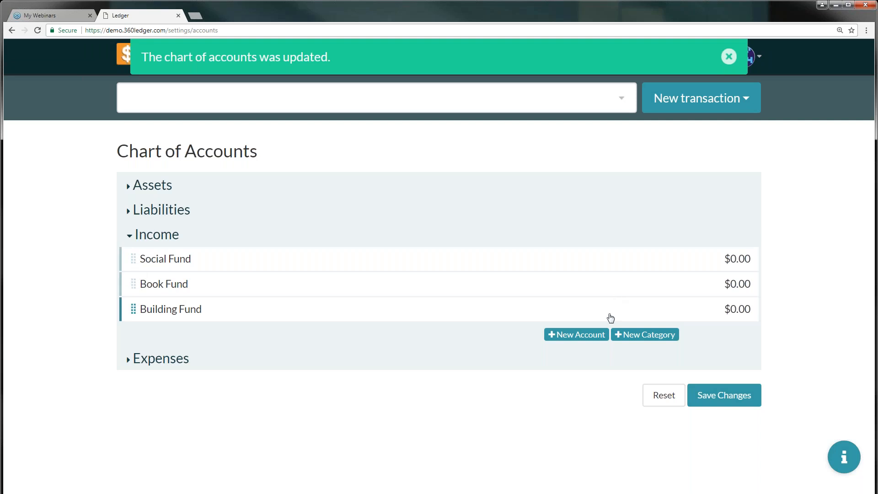
{"action": "left_click", "coordinate": [637, 335]}
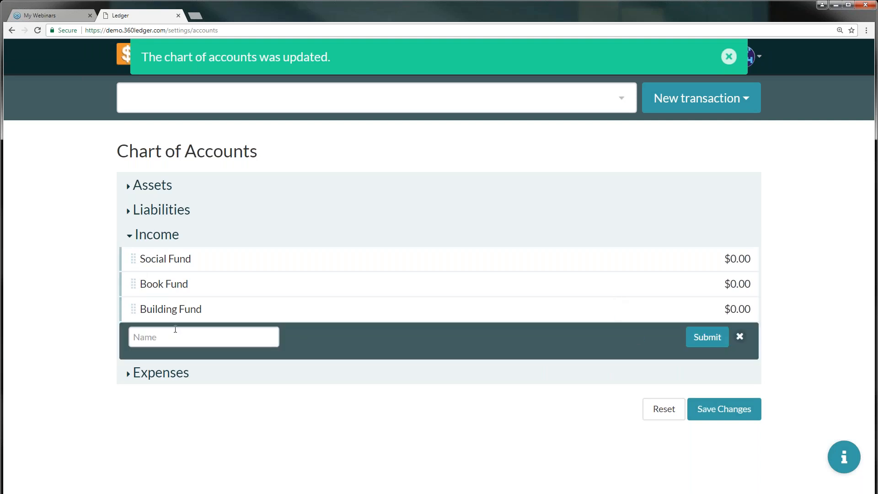
{"action": "left_click", "coordinate": [740, 337]}
Add the Income account Fall Gathering (3331, $500.00) and move it below Social Fund
{"action": "left_click", "coordinate": [590, 340]}
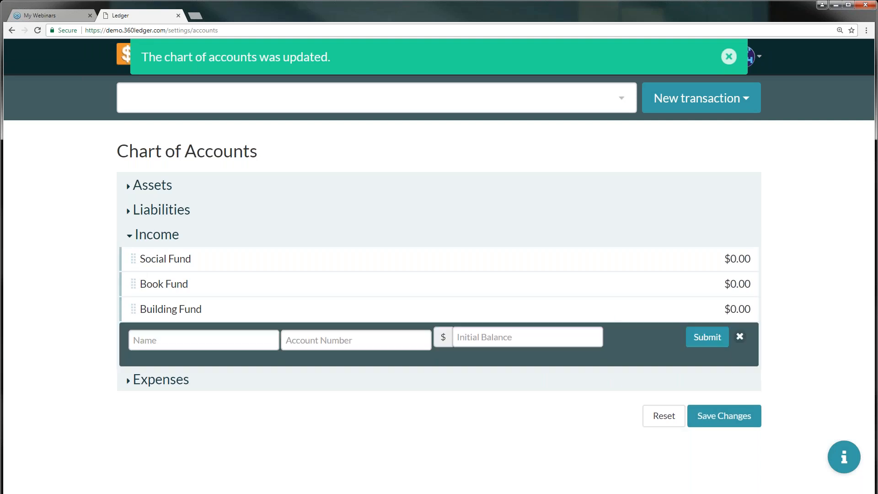
{"action": "left_click", "coordinate": [200, 340]}
{"action": "type", "text": "Fall"}
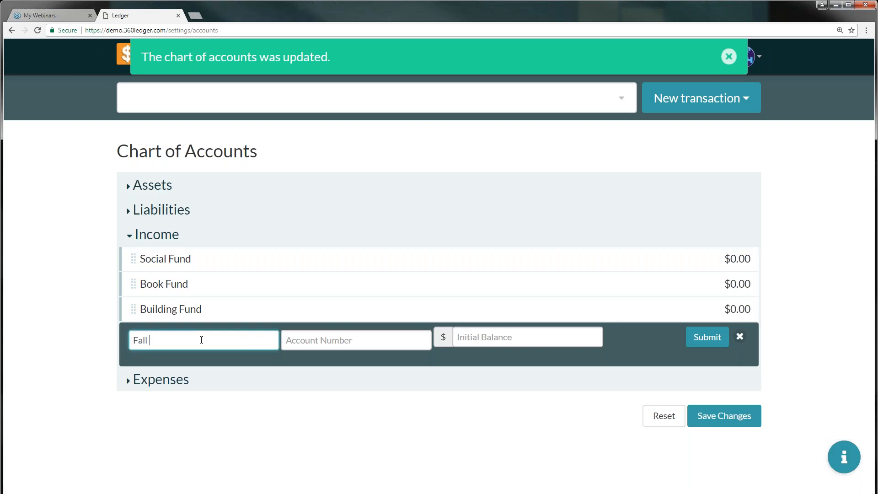
{"action": "type", "text": " Gatheriong"}
{"action": "key", "text": "Tab"}
{"action": "type", "text": "3331"}
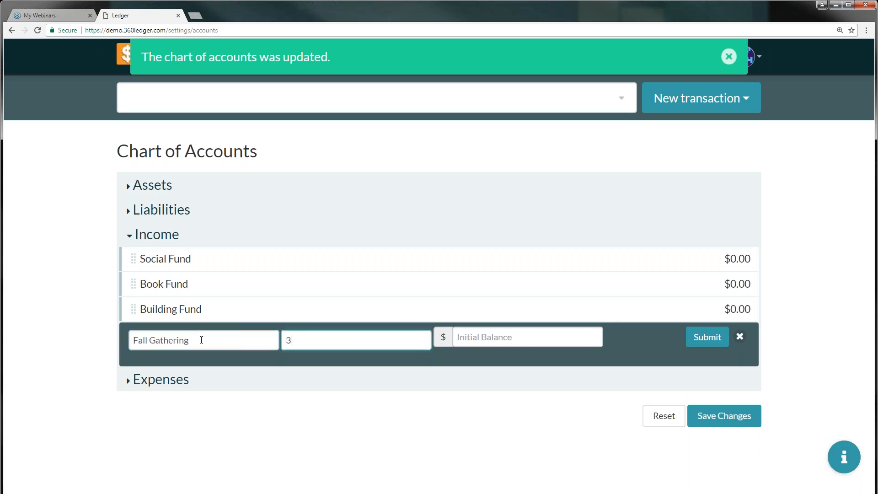
{"action": "key", "text": "Tab"}
{"action": "type", "text": "500"}
{"action": "left_click", "coordinate": [707, 338]}
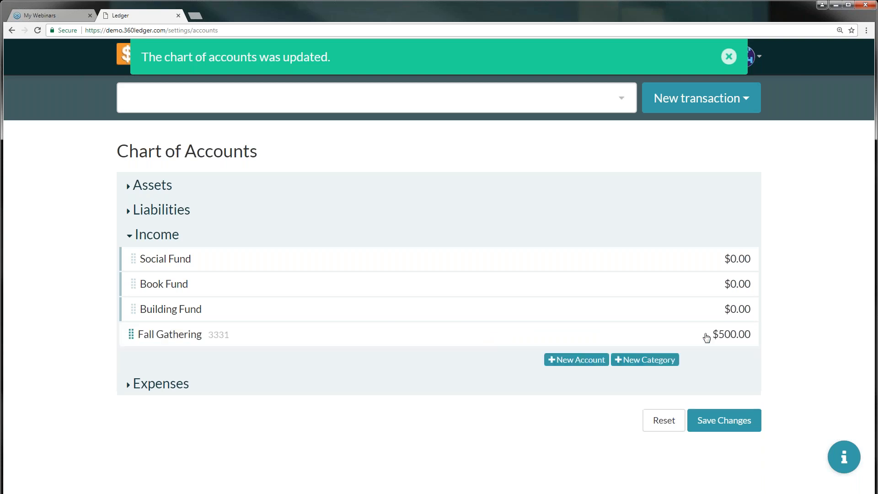
{"action": "left_click_drag", "start_coordinate": [135, 341], "coordinate": [179, 271]}
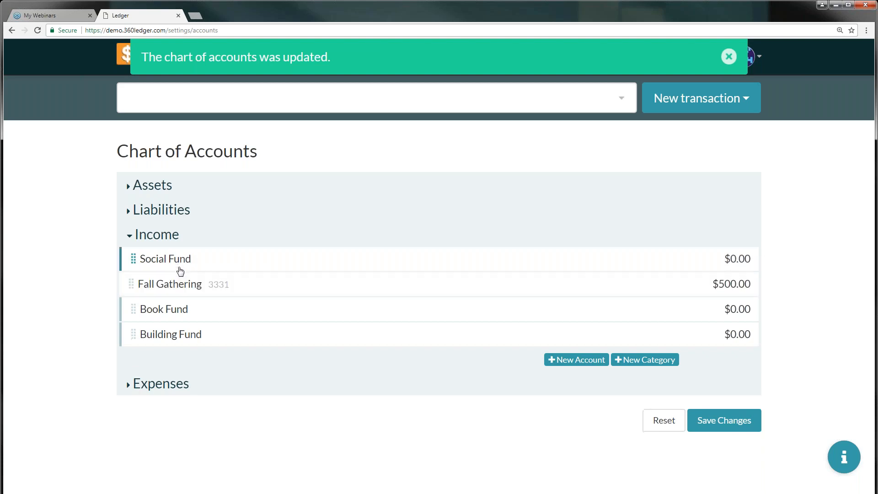
Add the Income account Reading Club (4441, $1,500.00)
{"action": "left_click", "coordinate": [576, 360]}
{"action": "left_click", "coordinate": [271, 362]}
{"action": "type", "text": "Reading Club"}
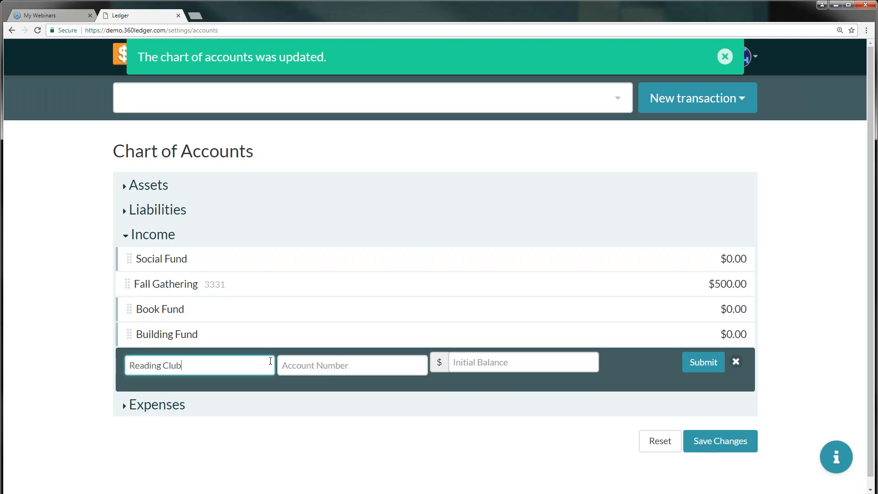
{"action": "key", "text": "Tab"}
{"action": "type", "text": "4441"}
{"action": "key", "text": "Tab"}
{"action": "type", "text": "1500"}
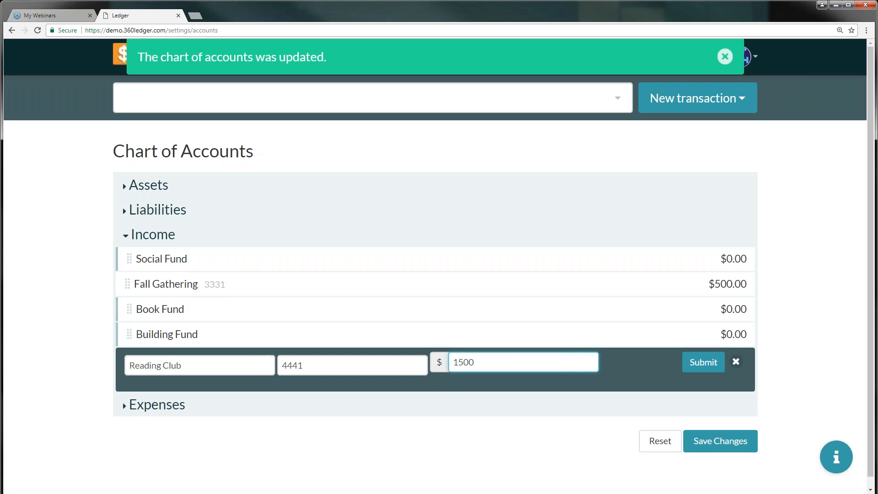
{"action": "left_click", "coordinate": [698, 363]}
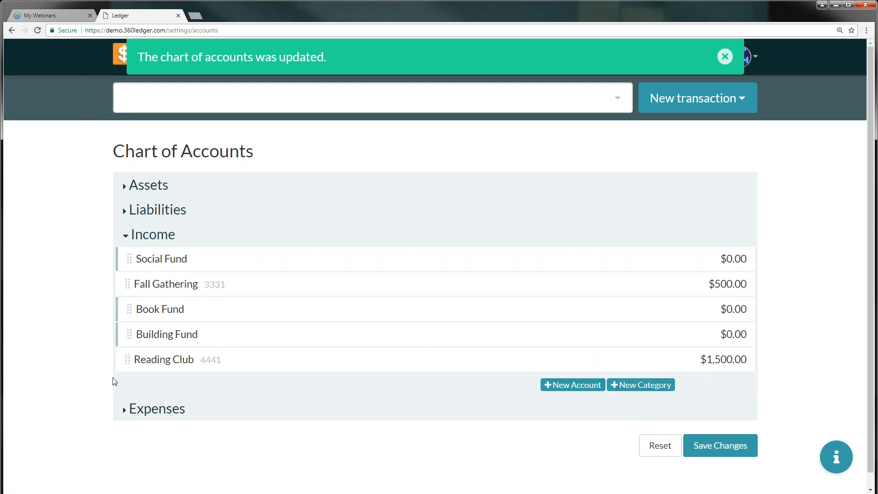
Move Reading Club above Building Fund, reposition Fall Gathering, and save the order
{"action": "left_click_drag", "start_coordinate": [128, 365], "coordinate": [150, 327]}
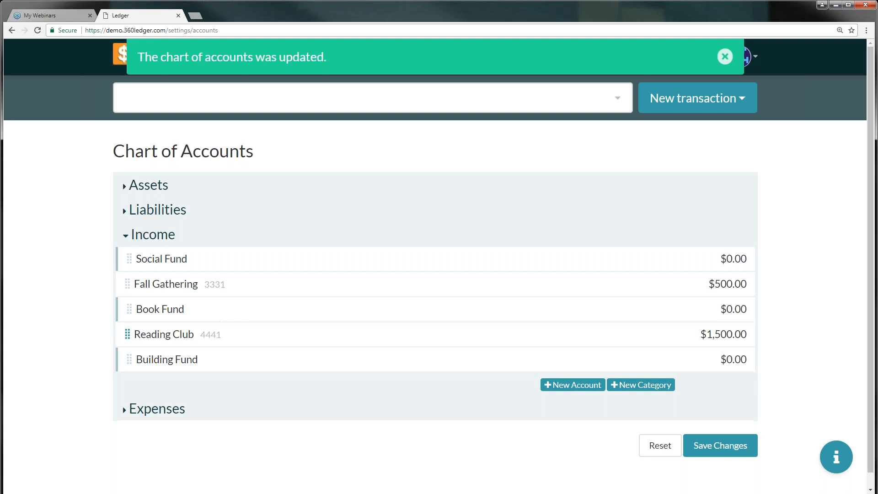
{"action": "left_click_drag", "start_coordinate": [129, 291], "coordinate": [153, 284]}
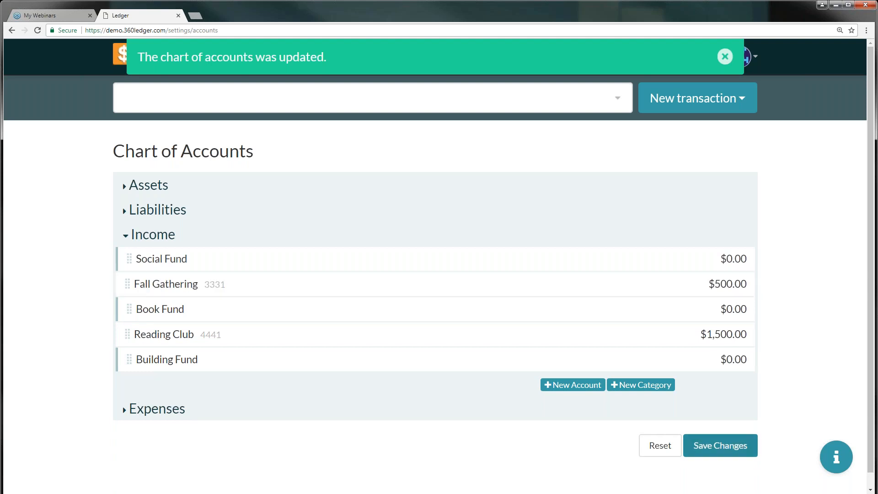
{"action": "left_click", "coordinate": [721, 445]}
{"action": "left_click", "coordinate": [596, 229]}
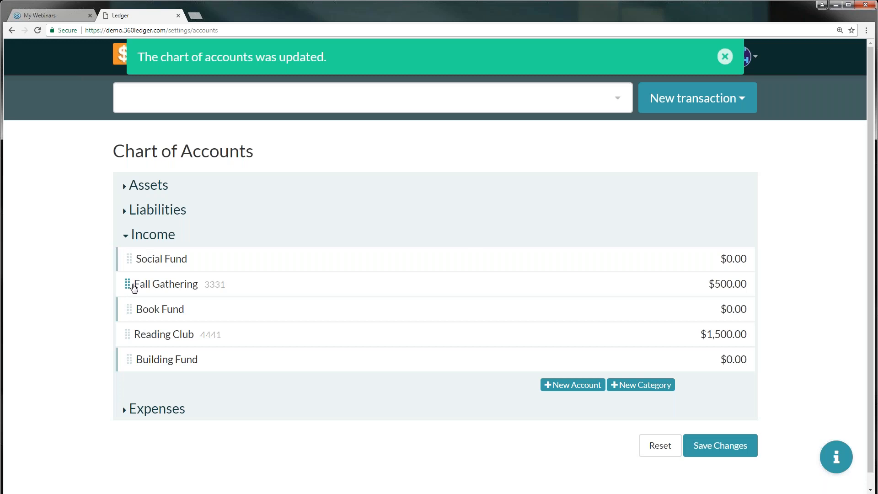
Indent Fall Gathering under Social Fund and Reading Club under Book Fund, then confirm
{"action": "left_click_drag", "start_coordinate": [134, 287], "coordinate": [172, 276]}
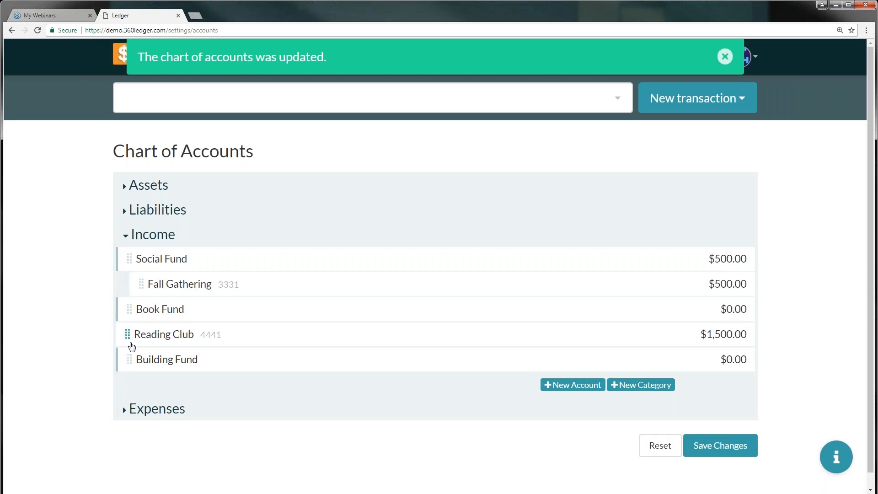
{"action": "left_click_drag", "start_coordinate": [129, 336], "coordinate": [218, 337]}
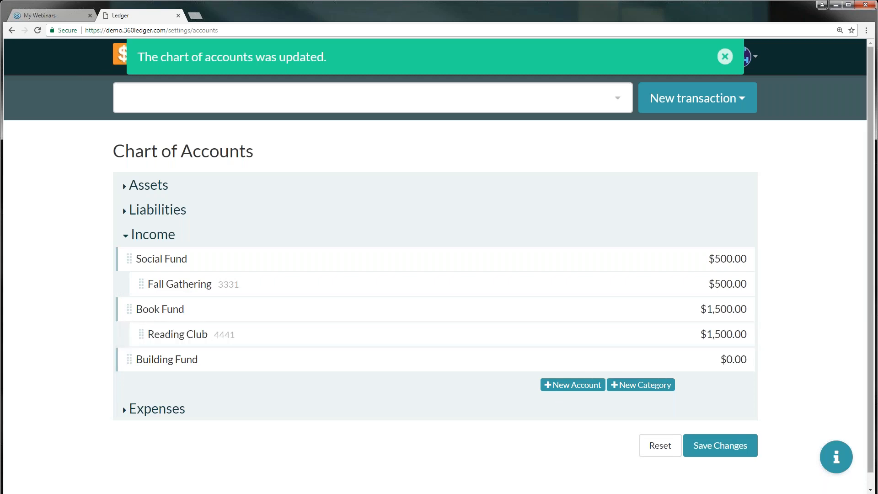
{"action": "left_click", "coordinate": [731, 446]}
{"action": "left_click", "coordinate": [604, 208]}
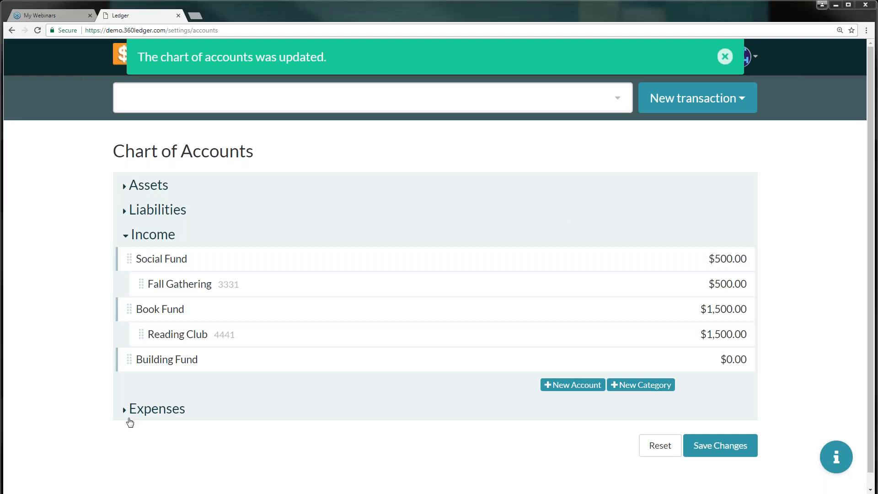
Expand Expenses, add the categories Office Supplies, Books and Gas, then save
{"action": "left_click", "coordinate": [124, 409]}
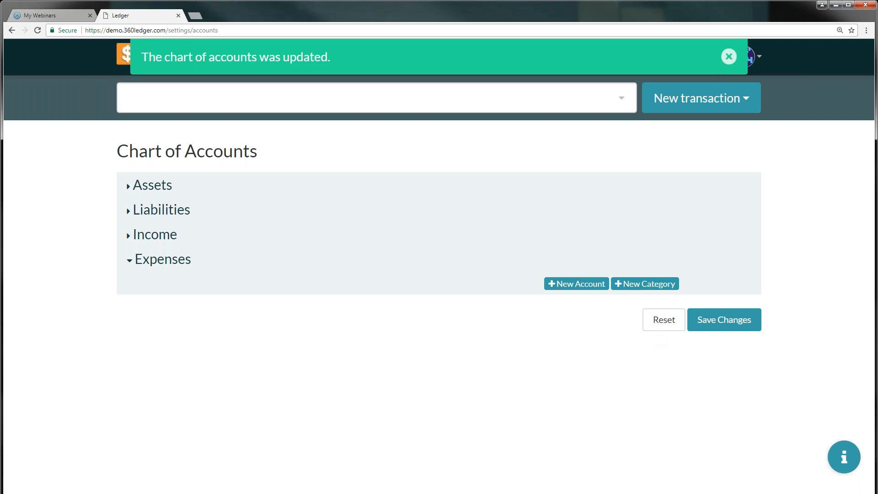
{"action": "left_click", "coordinate": [635, 285]}
{"action": "left_click", "coordinate": [180, 279]}
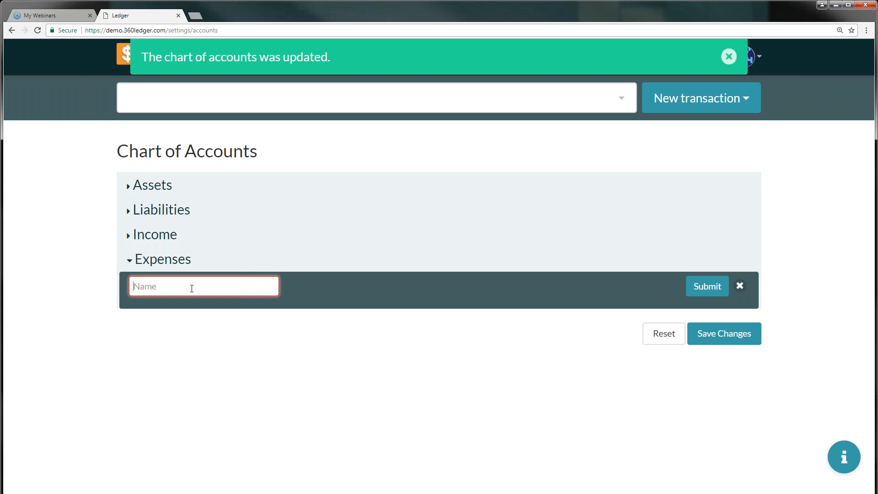
{"action": "type", "text": "Office Supplies"}
{"action": "left_click", "coordinate": [710, 286]}
{"action": "left_click", "coordinate": [197, 307]}
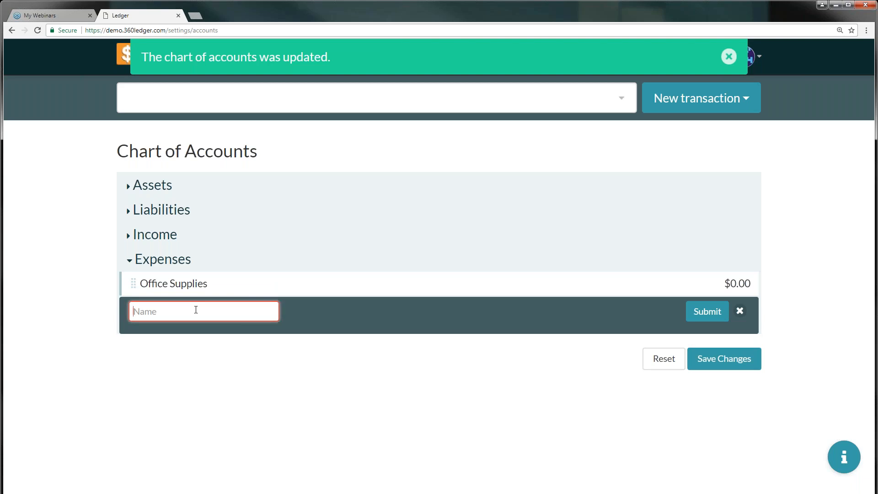
{"action": "type", "text": "Book"}
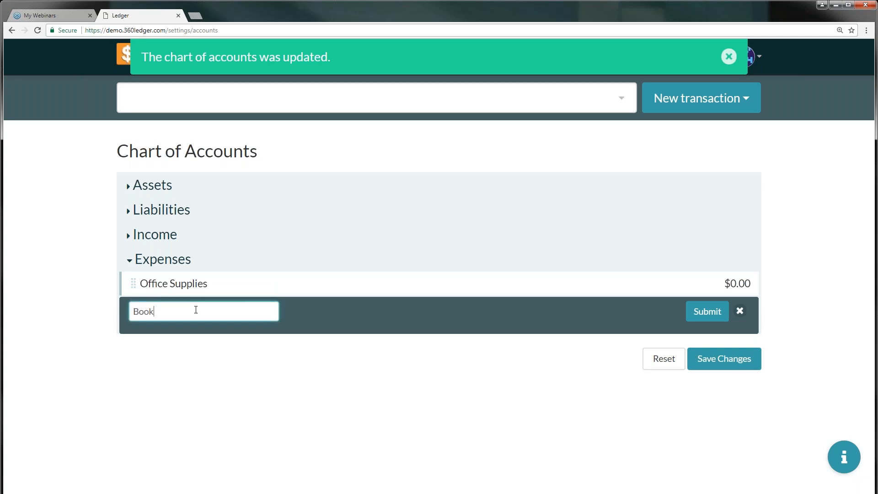
{"action": "type", "text": "s"}
{"action": "left_click", "coordinate": [708, 315]}
{"action": "left_click", "coordinate": [655, 336]}
{"action": "type", "text": "Gas"}
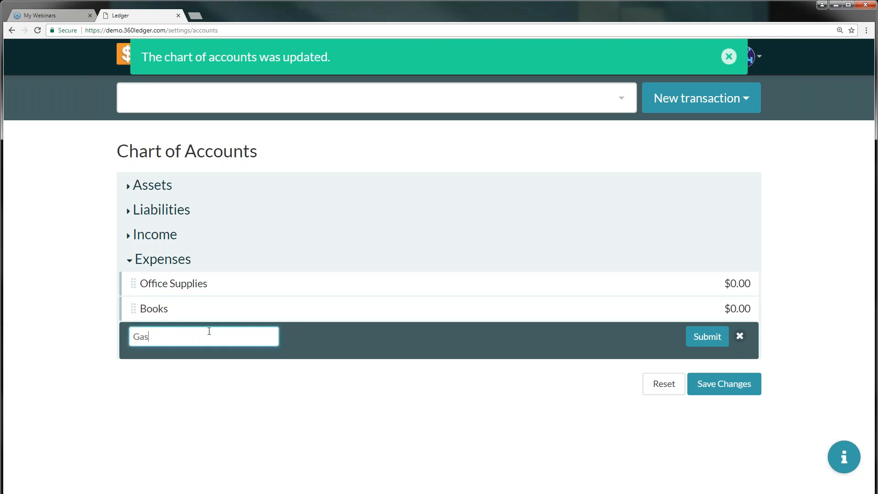
{"action": "left_click", "coordinate": [709, 338]}
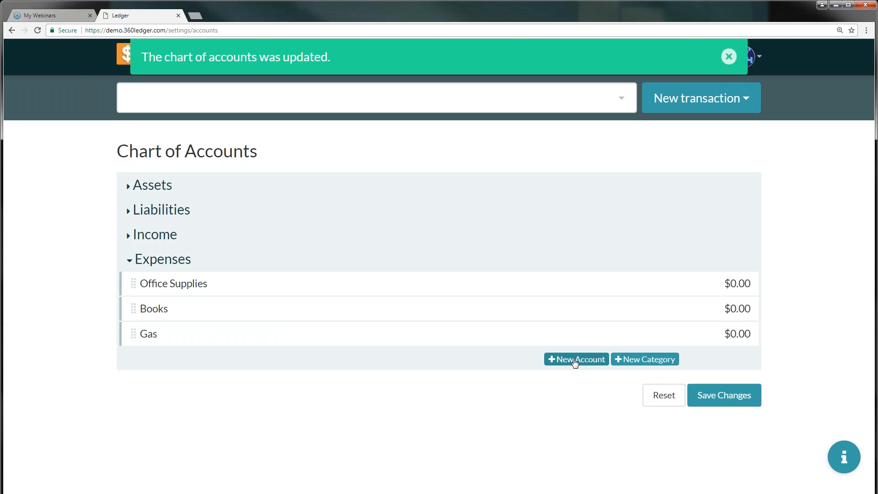
{"action": "left_click", "coordinate": [724, 395]}
Confirm the save and add the Text Book expense account (5551, $250.00)
{"action": "left_click", "coordinate": [608, 229]}
{"action": "left_click", "coordinate": [574, 361]}
{"action": "left_click", "coordinate": [214, 363]}
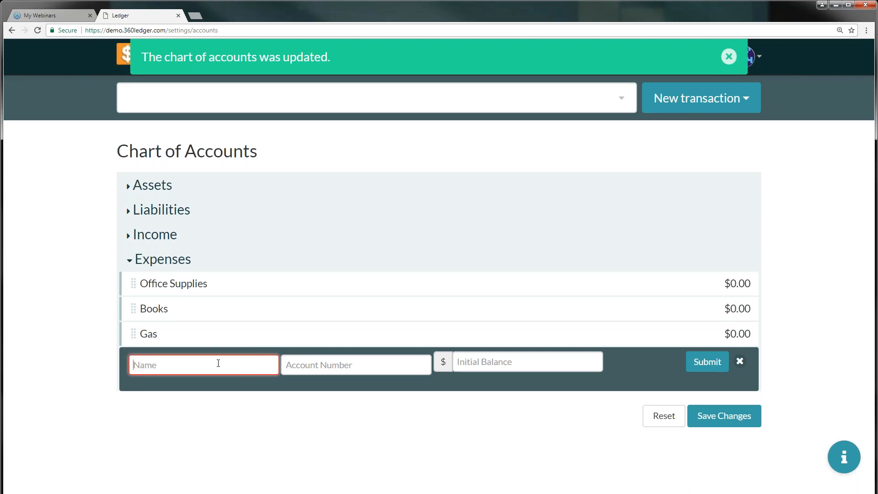
{"action": "type", "text": "Text Book"}
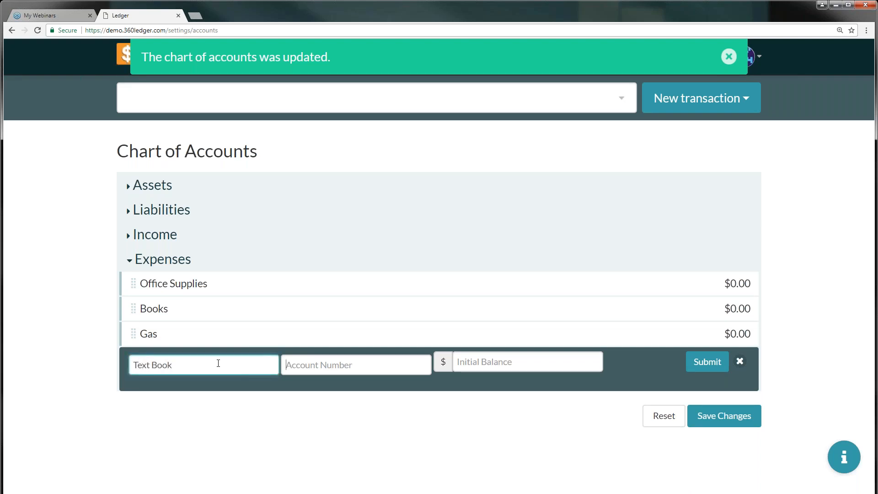
{"action": "type", "text": "5551"}
{"action": "key", "text": "Tab"}
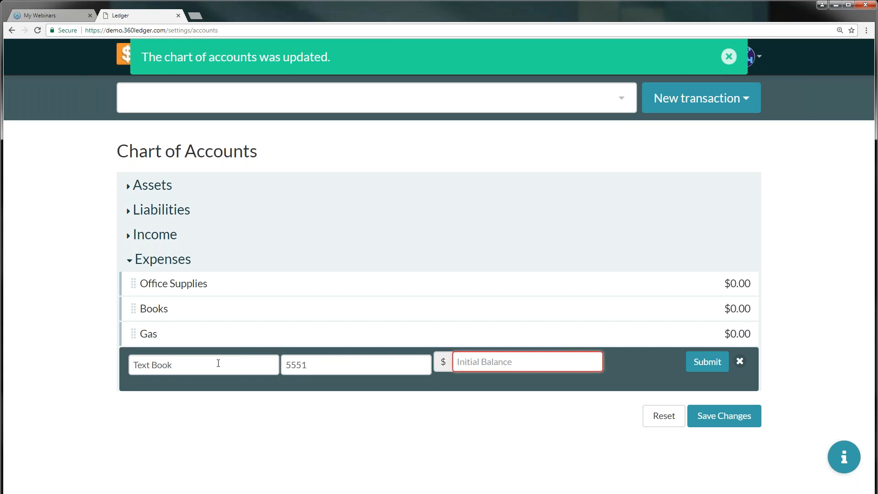
{"action": "type", "text": "250"}
{"action": "key", "text": "Return"}
Add the Reading Club expense account (6611, $250.00)
{"action": "left_click", "coordinate": [206, 391]}
{"action": "type", "text": "Reading Club"}
{"action": "key", "text": "Tab"}
{"action": "type", "text": "6"}
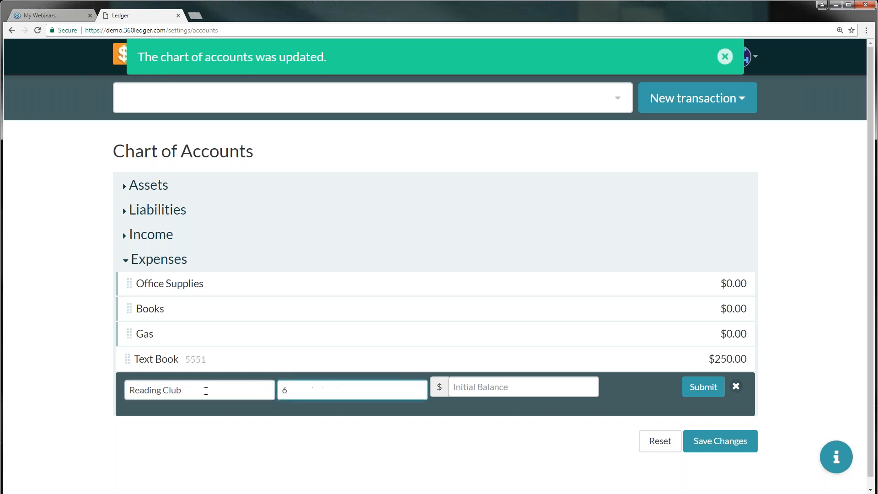
{"action": "type", "text": "611"}
{"action": "key", "text": "Tab"}
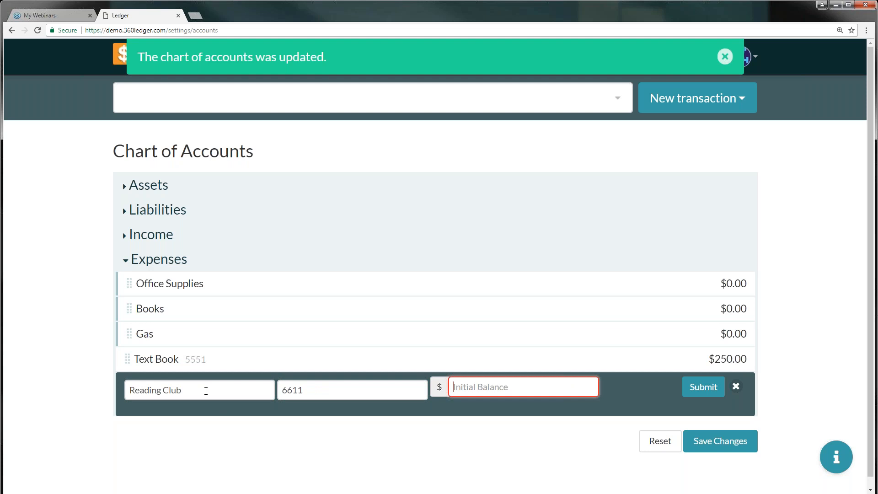
{"action": "type", "text": "250"}
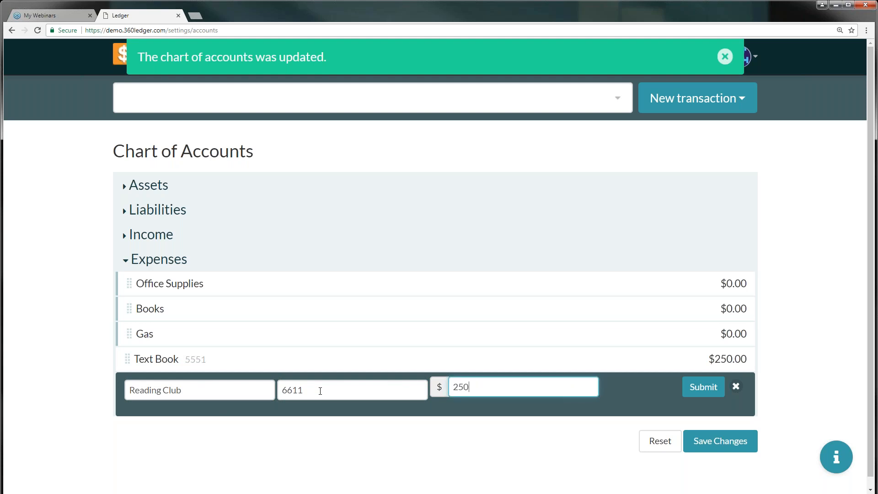
{"action": "left_click", "coordinate": [704, 387]}
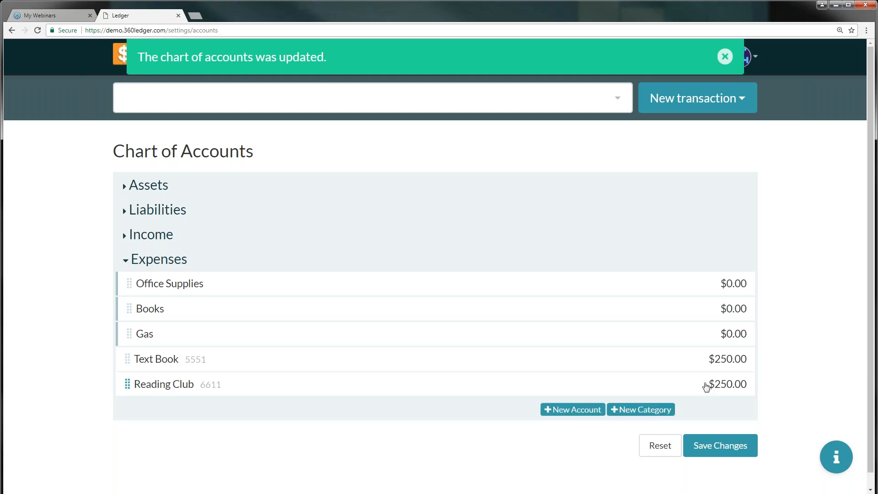
Save, then indent Text Book and Reading Club under Books ($500.00) and confirm the change
{"action": "left_click", "coordinate": [721, 446]}
{"action": "left_click_drag", "start_coordinate": [126, 359], "coordinate": [201, 343]}
{"action": "left_click_drag", "start_coordinate": [129, 384], "coordinate": [159, 358]}
{"action": "left_click", "coordinate": [721, 446]}
{"action": "left_click", "coordinate": [598, 211]}
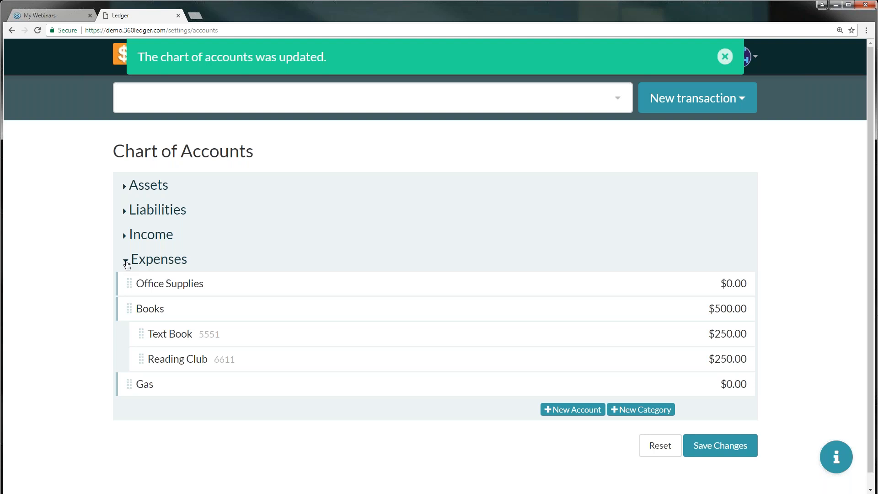
{"action": "left_click", "coordinate": [835, 458]}
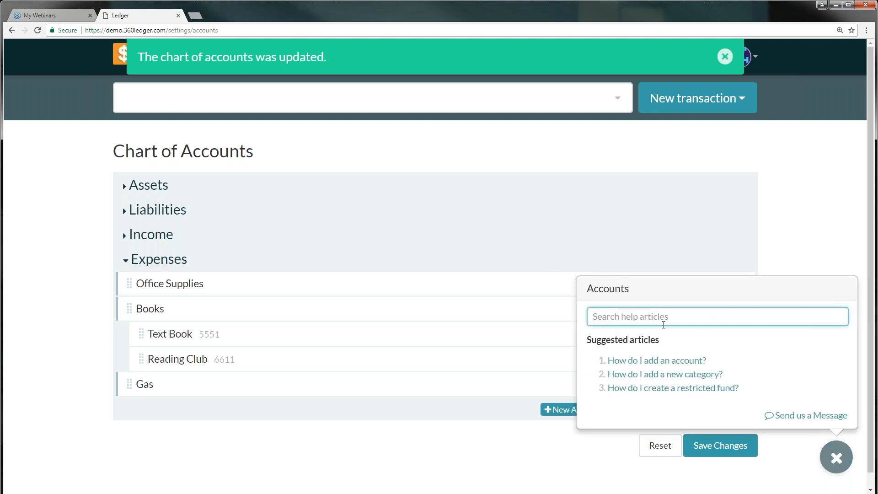
{"action": "type", "text": "basic terms"}
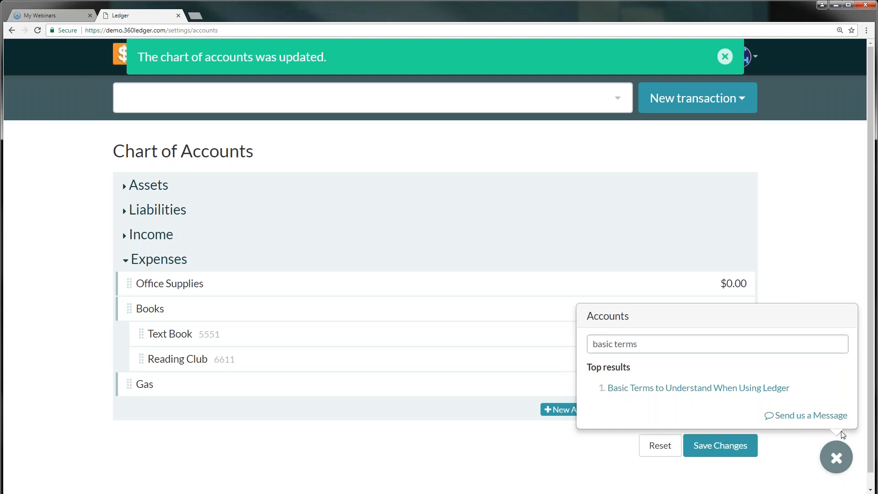
{"action": "left_click", "coordinate": [837, 458]}
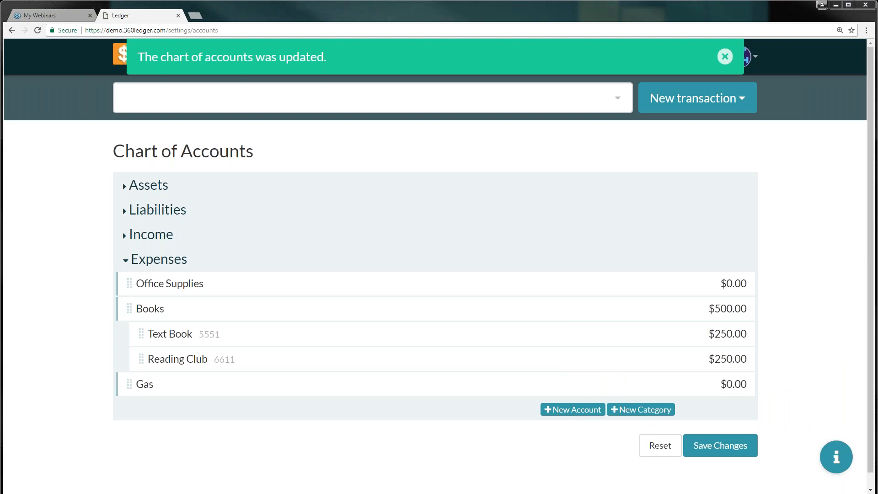
Dismiss the update notice and open the Chart of Accounts report, collapsing Assets and Liabilities
{"action": "left_click", "coordinate": [725, 57]}
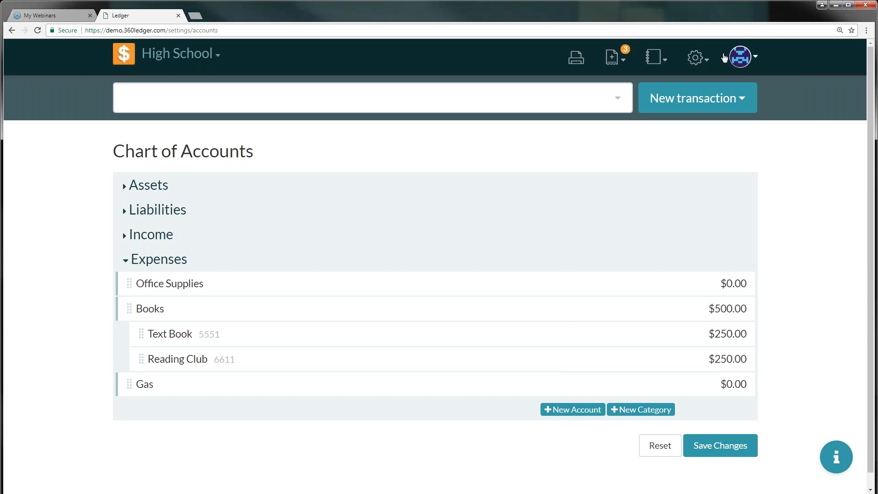
{"action": "left_click", "coordinate": [664, 64]}
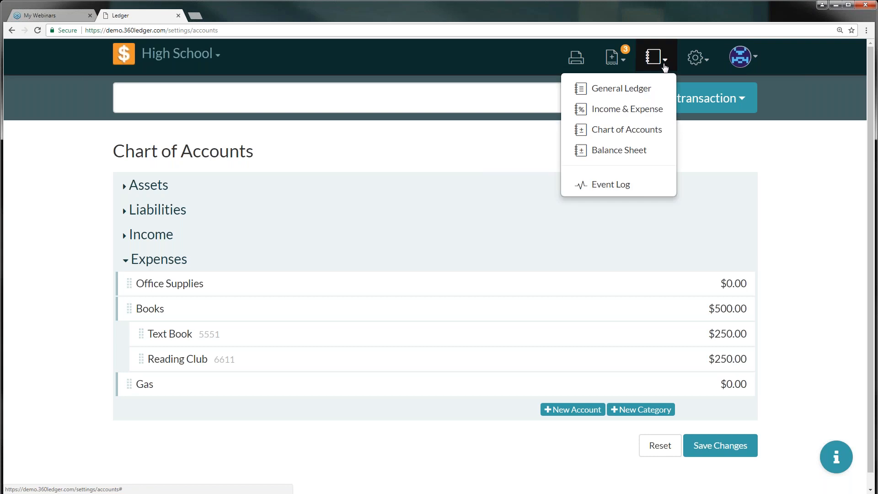
{"action": "left_click", "coordinate": [630, 129]}
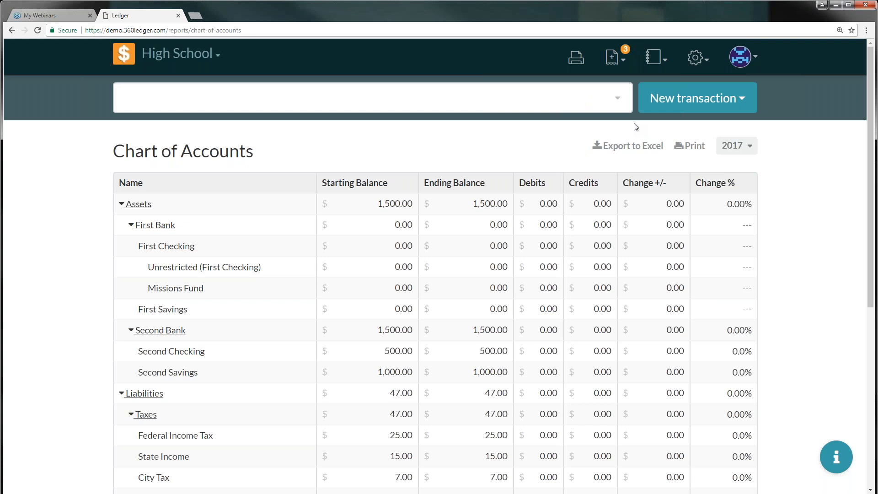
{"action": "left_click", "coordinate": [121, 206]}
{"action": "left_click", "coordinate": [121, 225]}
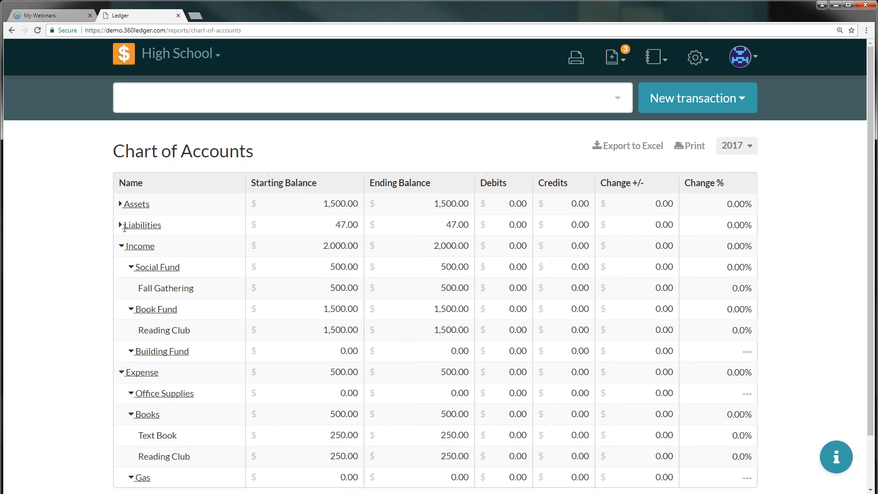
{"action": "left_click", "coordinate": [121, 246]}
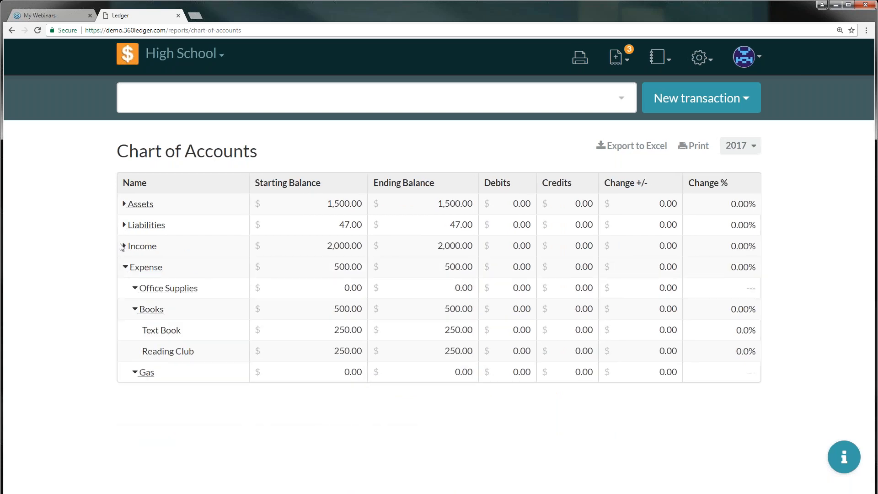
{"action": "left_click", "coordinate": [122, 246]}
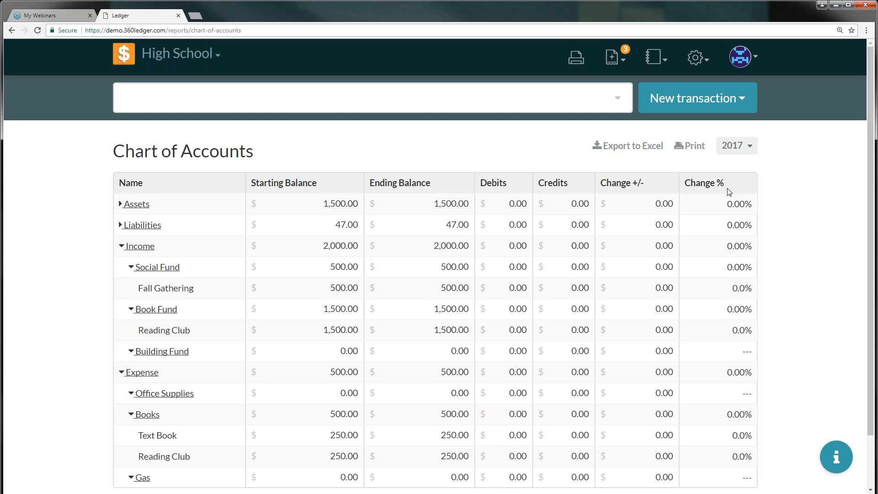
Open and close the 2017 date range picker, then open the book's settings menu
{"action": "left_click", "coordinate": [752, 145]}
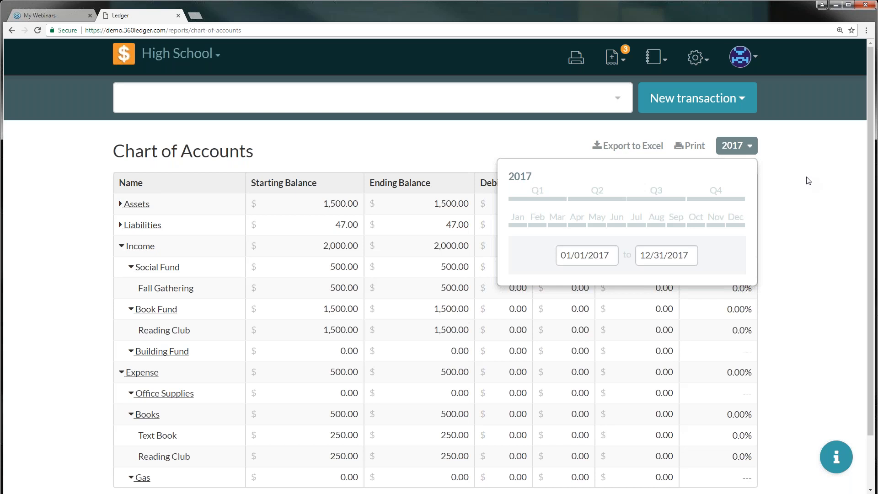
{"action": "left_click", "coordinate": [750, 145]}
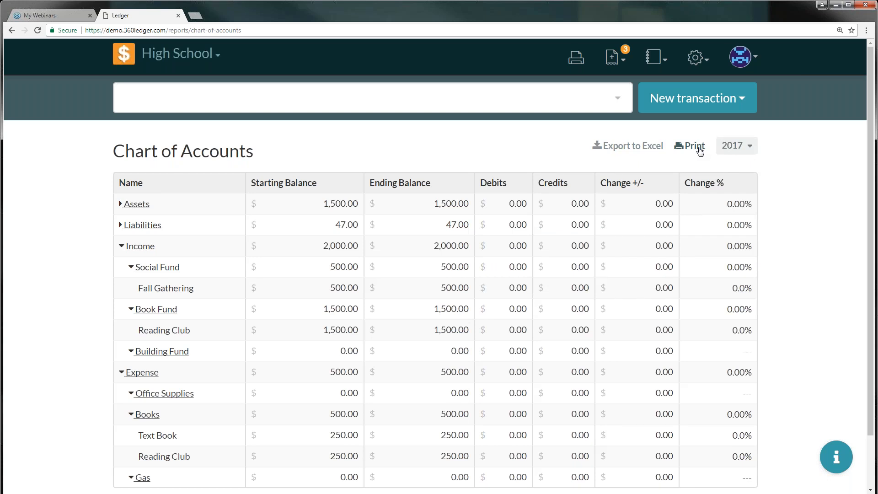
{"action": "left_click", "coordinate": [706, 64]}
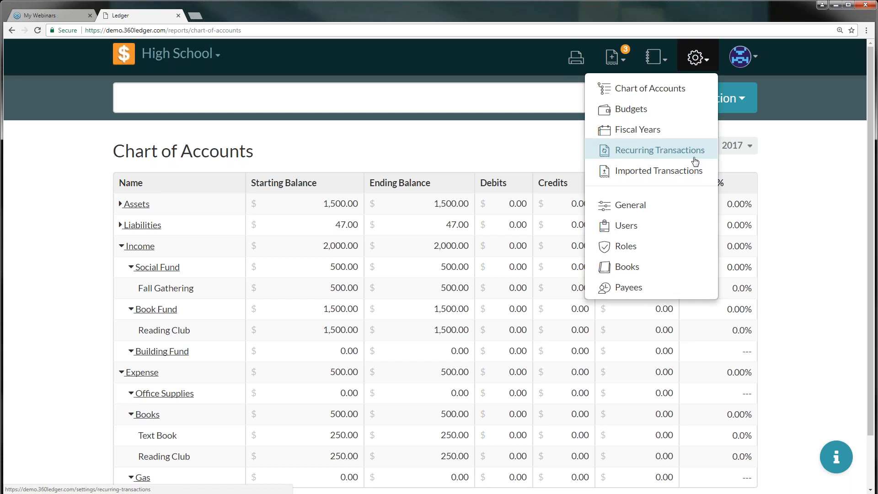
On the Users page, start a new user and enter their e-mail address
{"action": "left_click", "coordinate": [644, 226]}
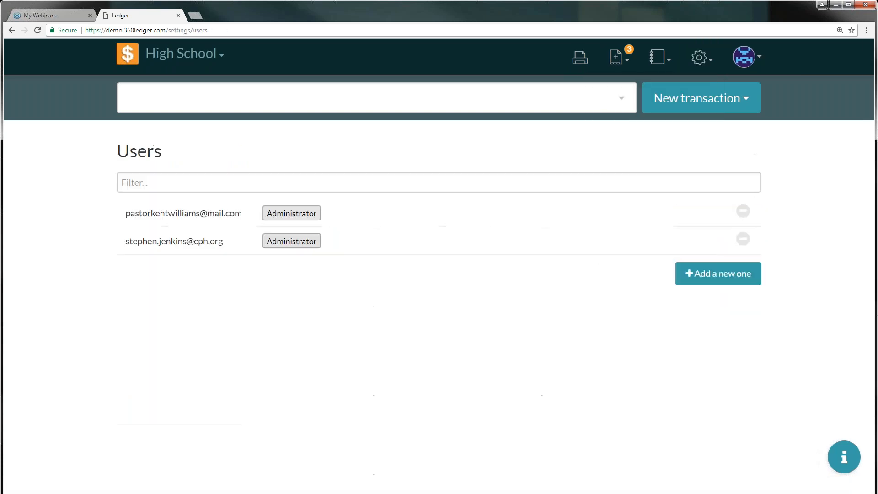
{"action": "left_click", "coordinate": [718, 275]}
{"action": "left_click", "coordinate": [245, 274]}
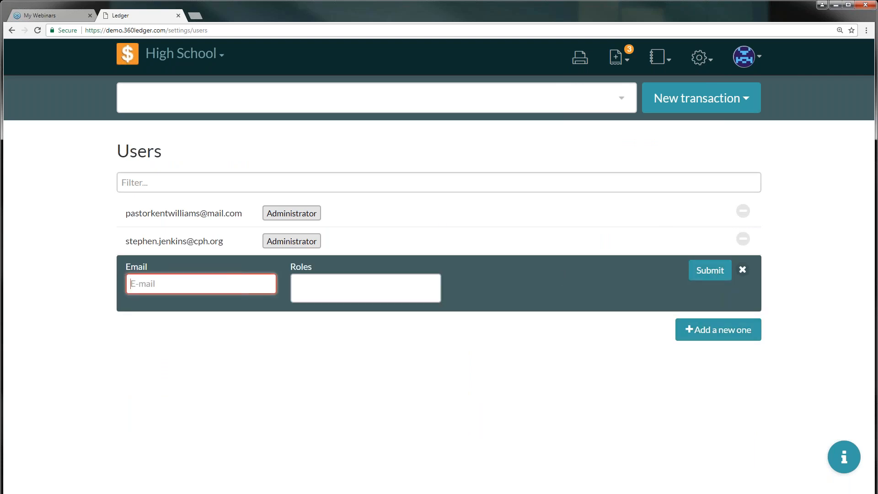
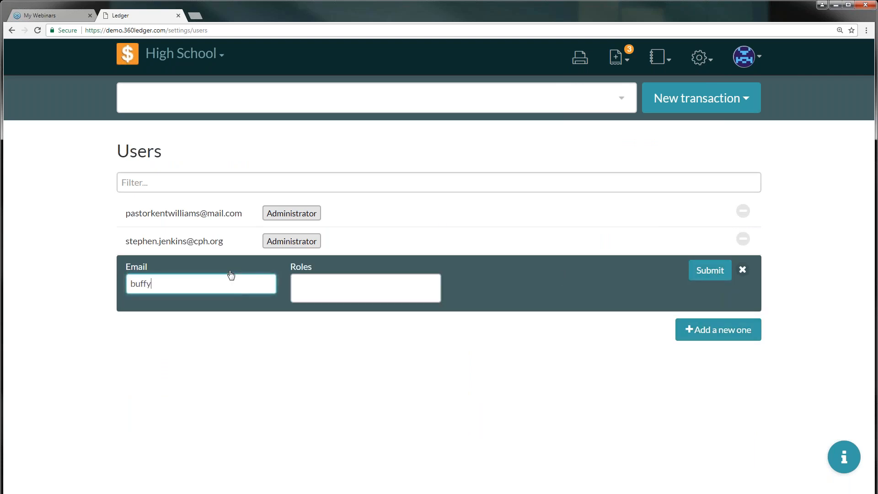
{"action": "key", "text": "Tab"}
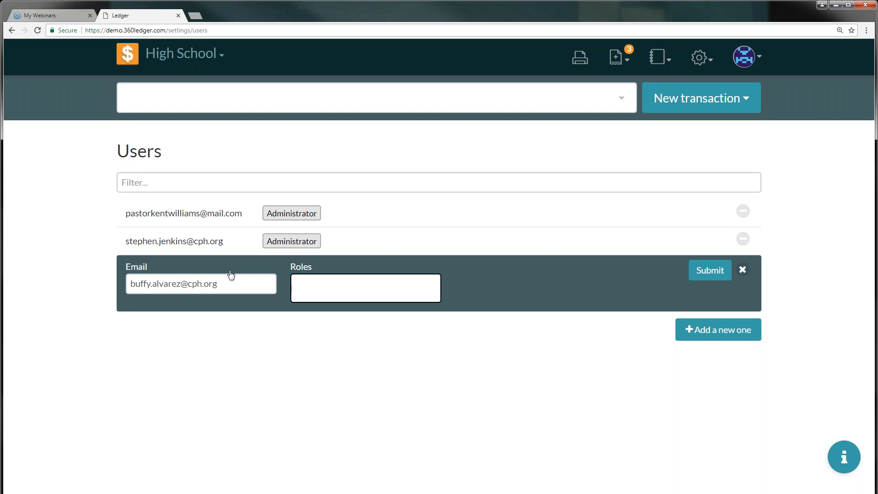
Give the new user the Council Members role, submit, and open their roles
{"action": "left_click", "coordinate": [309, 292]}
{"action": "left_click", "coordinate": [308, 292]}
{"action": "left_click", "coordinate": [309, 292]}
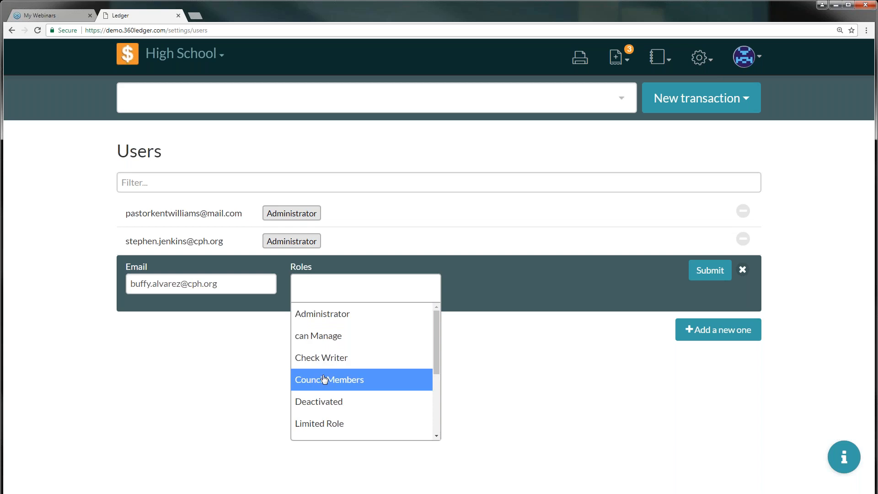
{"action": "scroll", "coordinate": [323, 379], "scroll_direction": "down", "scroll_amount": 1}
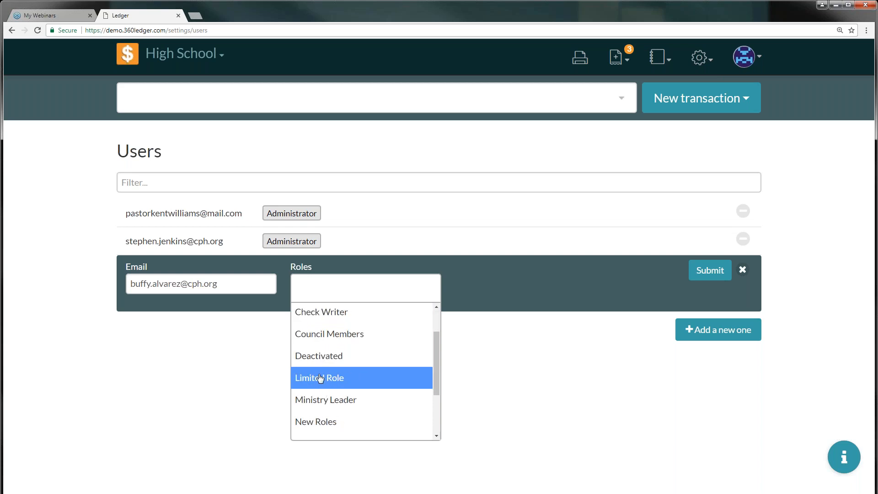
{"action": "left_click", "coordinate": [319, 343]}
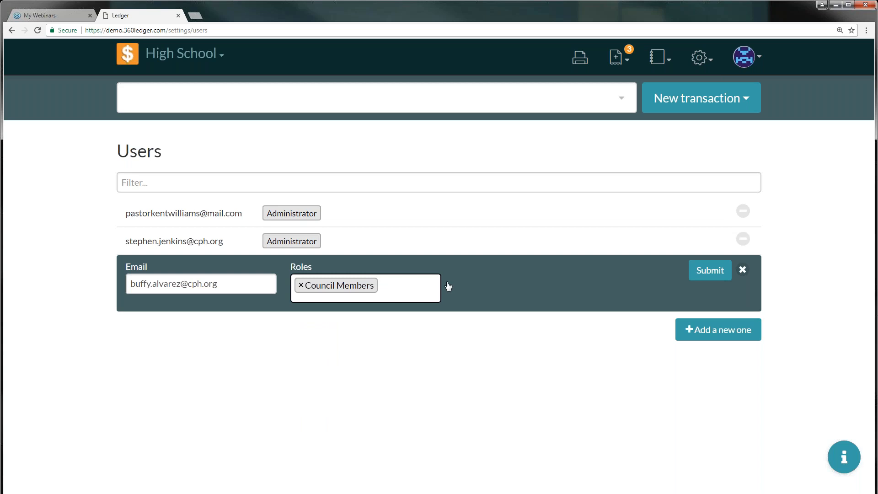
{"action": "left_click", "coordinate": [709, 273]}
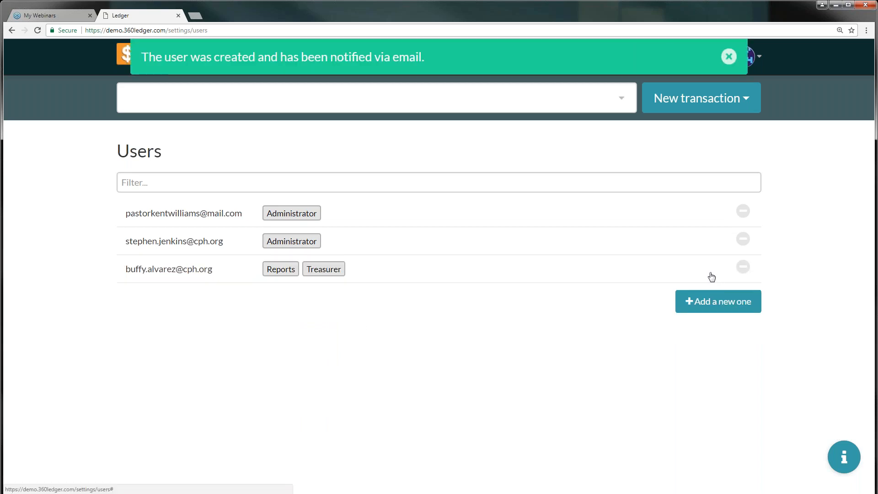
{"action": "left_click", "coordinate": [377, 275]}
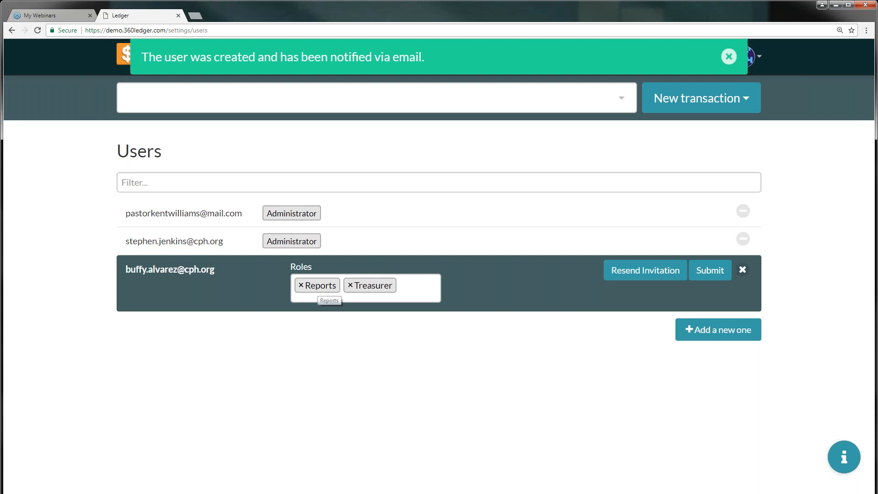
Submit the new user's roles, delete the second Administrator user, and dismiss the notice
{"action": "left_click", "coordinate": [711, 271]}
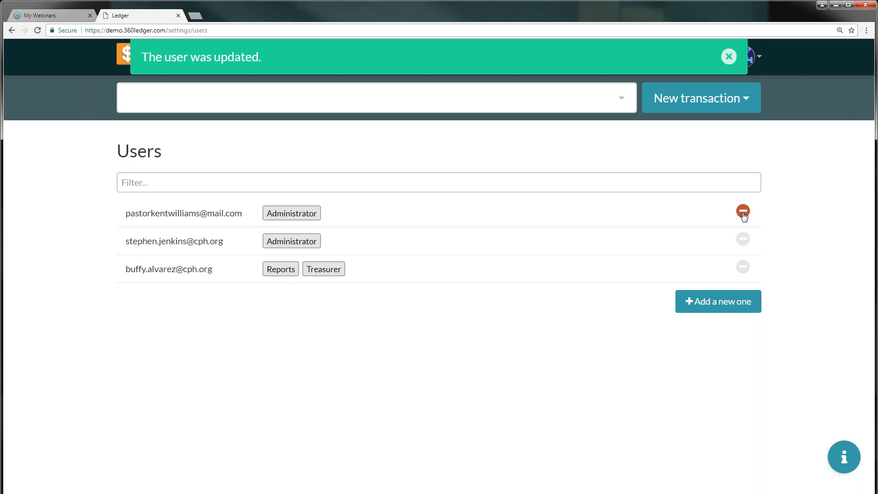
{"action": "left_click", "coordinate": [742, 239]}
{"action": "left_click", "coordinate": [716, 238]}
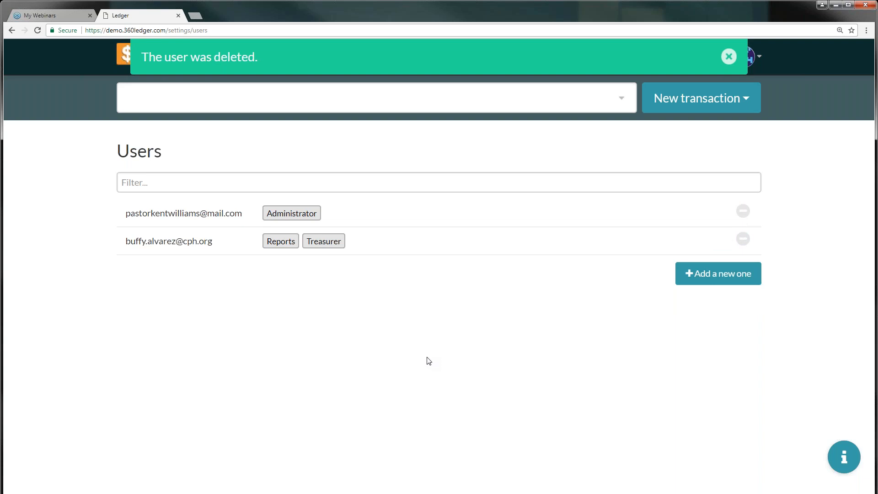
{"action": "left_click", "coordinate": [730, 56]}
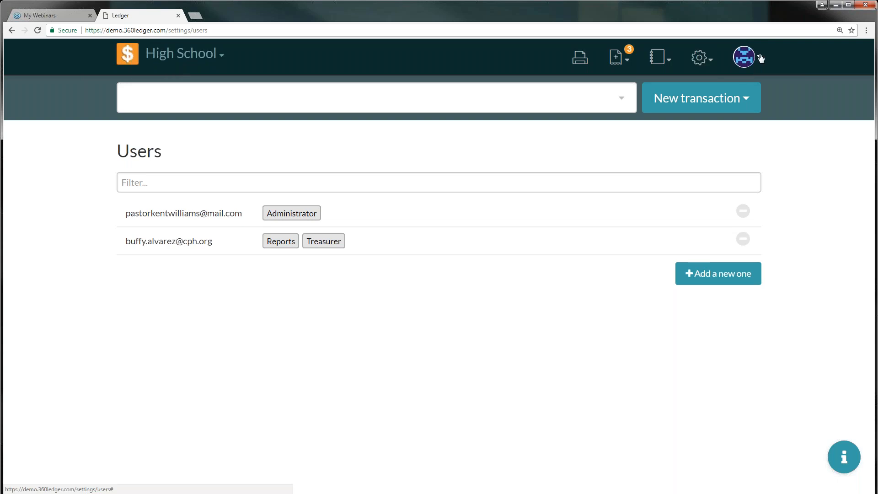
Open Roles from the settings menu and scroll through Administrator, Check Writer, Council Members and New Roles
{"action": "left_click", "coordinate": [717, 64]}
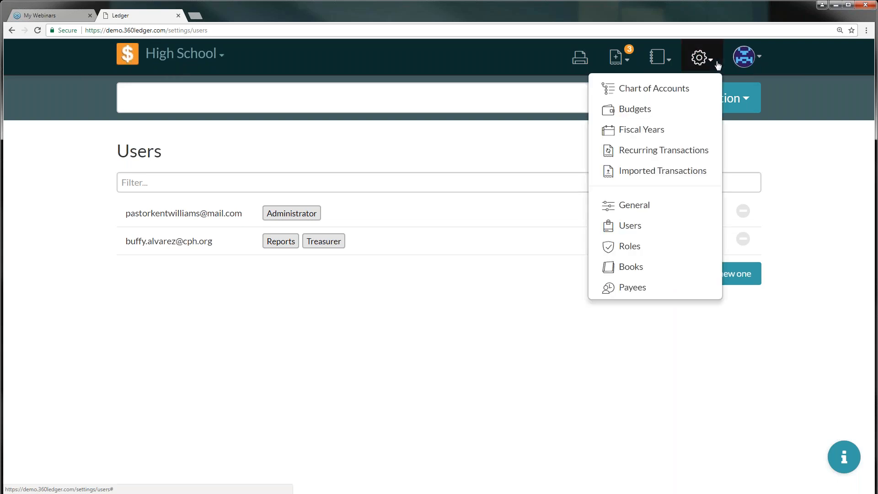
{"action": "left_click", "coordinate": [622, 252]}
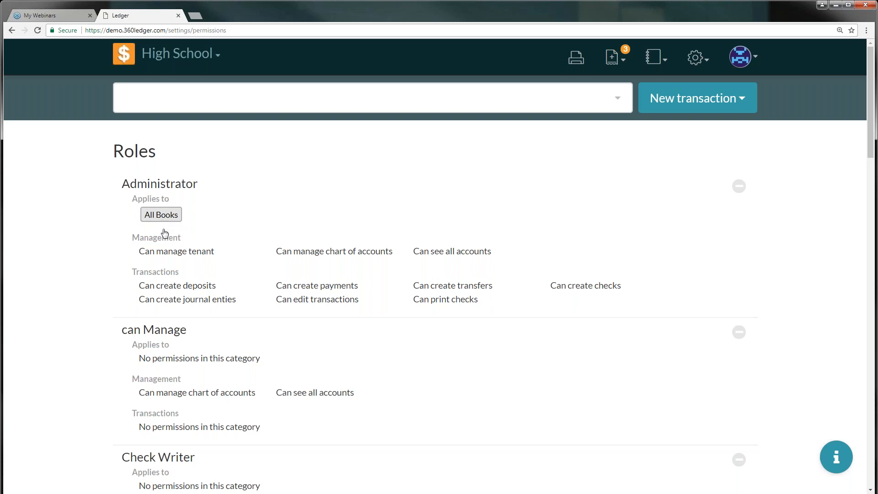
{"action": "scroll", "coordinate": [165, 226], "scroll_direction": "down", "scroll_amount": 4}
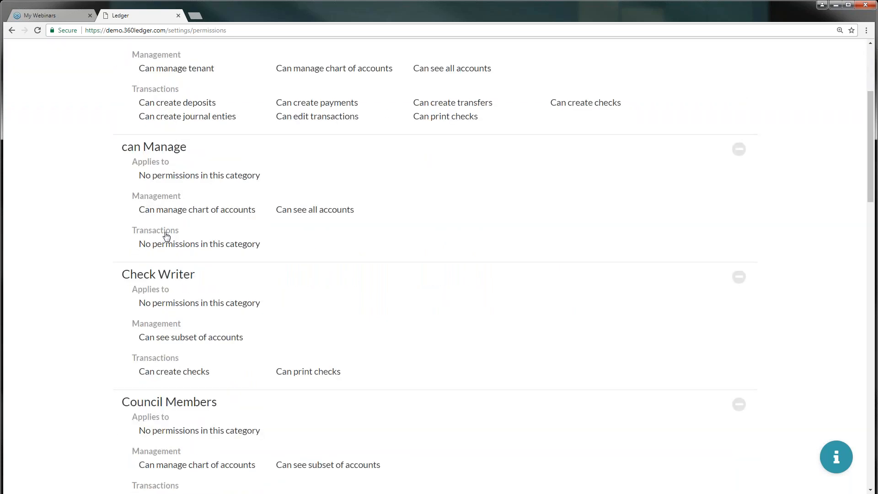
{"action": "scroll", "coordinate": [167, 236], "scroll_direction": "down", "scroll_amount": 1}
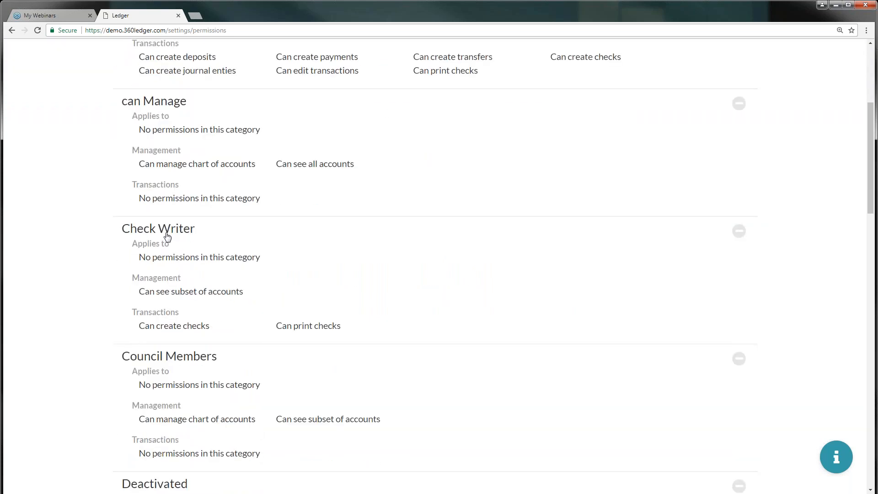
{"action": "scroll", "coordinate": [168, 236], "scroll_direction": "down", "scroll_amount": 4}
{"action": "scroll", "coordinate": [170, 242], "scroll_direction": "down", "scroll_amount": 8}
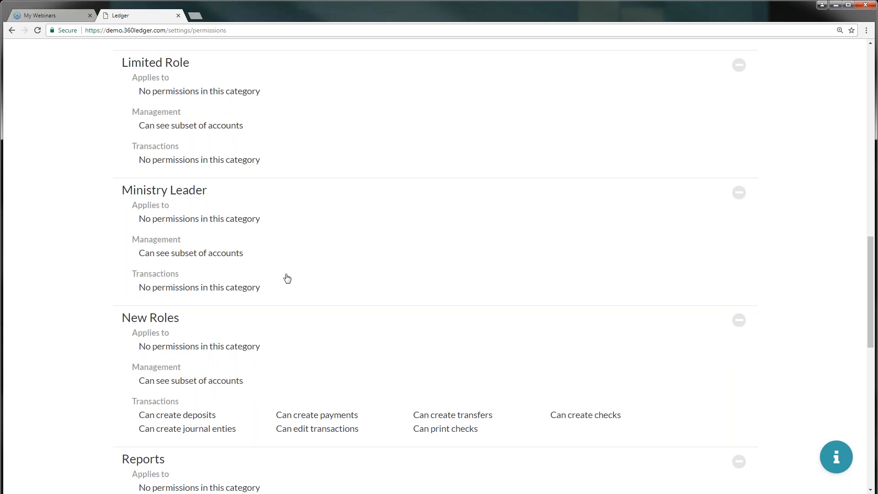
{"action": "scroll", "coordinate": [287, 278], "scroll_direction": "up", "scroll_amount": 8}
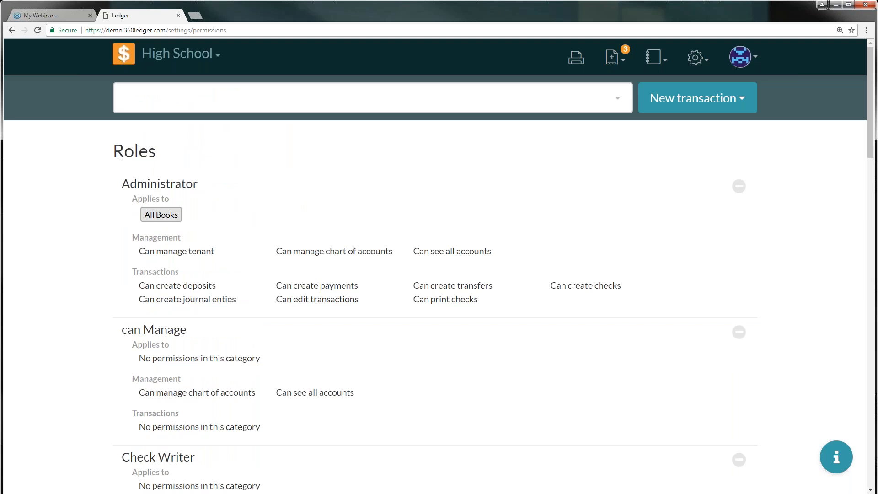
Open the read-only Administrator role panel and close it again
{"action": "left_click", "coordinate": [745, 98]}
{"action": "left_click", "coordinate": [745, 100]}
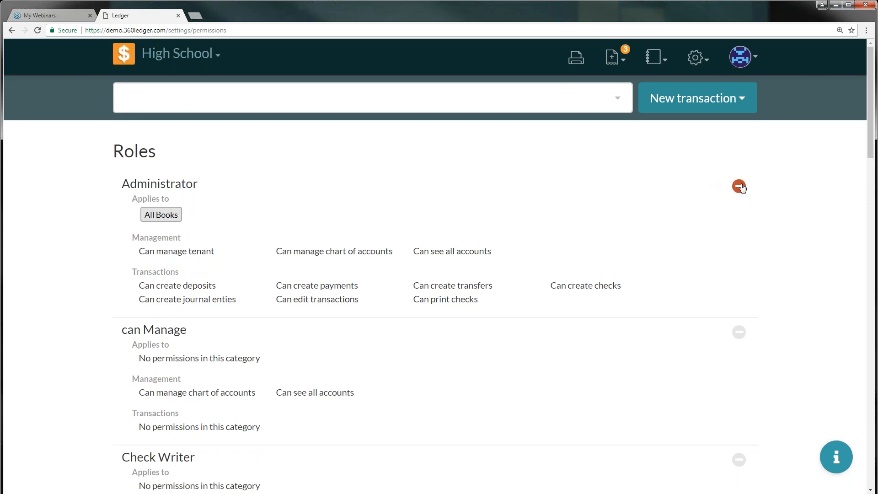
{"action": "left_click", "coordinate": [175, 224]}
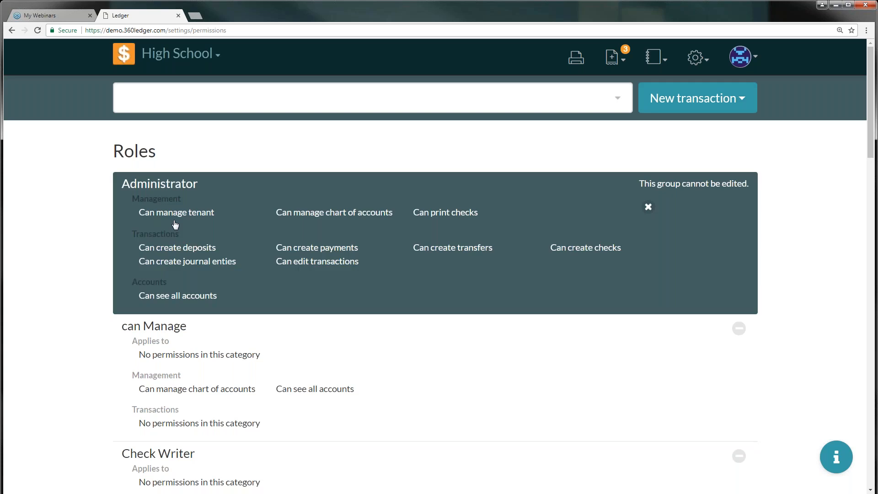
{"action": "left_click", "coordinate": [648, 207]}
{"action": "left_click", "coordinate": [226, 239]}
{"action": "left_click", "coordinate": [649, 208]}
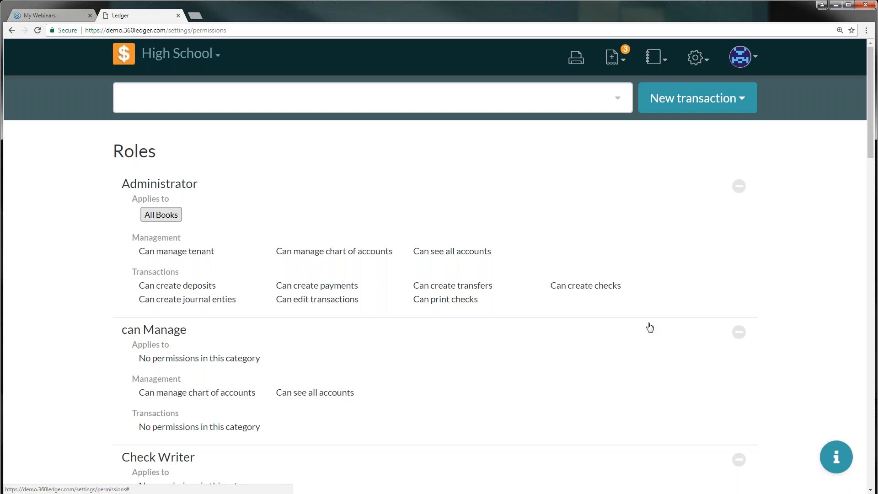
Open the can Manage role editor, showing 'Can manage chart of accounts' checked
{"action": "left_click", "coordinate": [173, 334]}
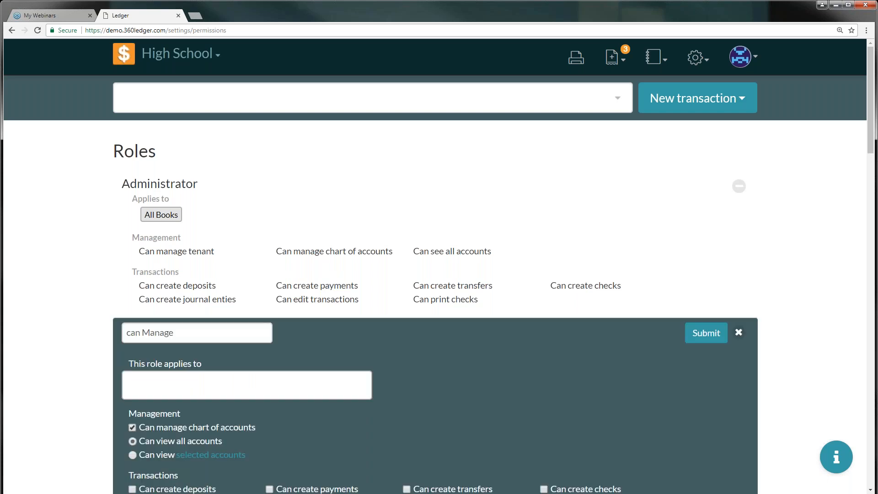
{"action": "left_click", "coordinate": [739, 333]}
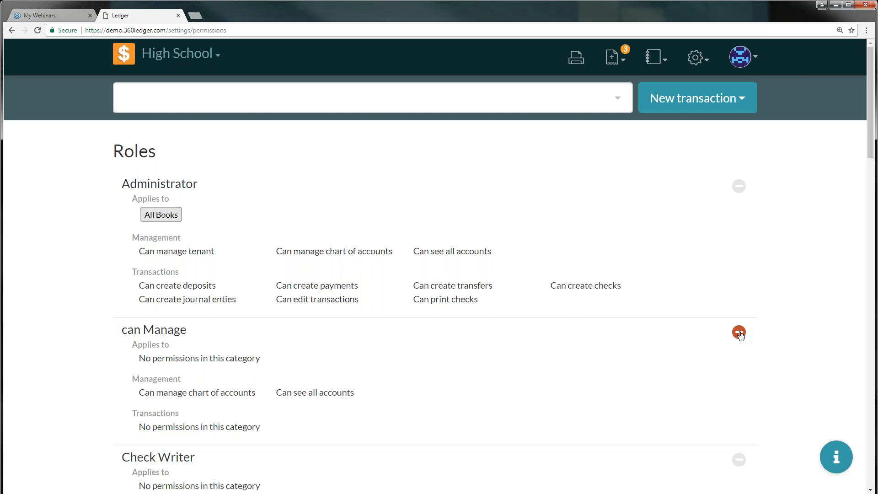
{"action": "left_click", "coordinate": [166, 253]}
{"action": "left_click", "coordinate": [648, 207]}
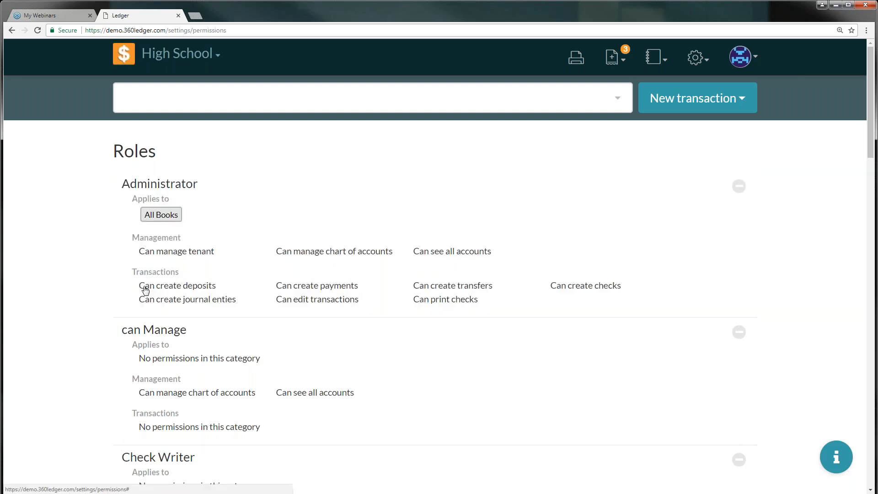
{"action": "left_click", "coordinate": [185, 331]}
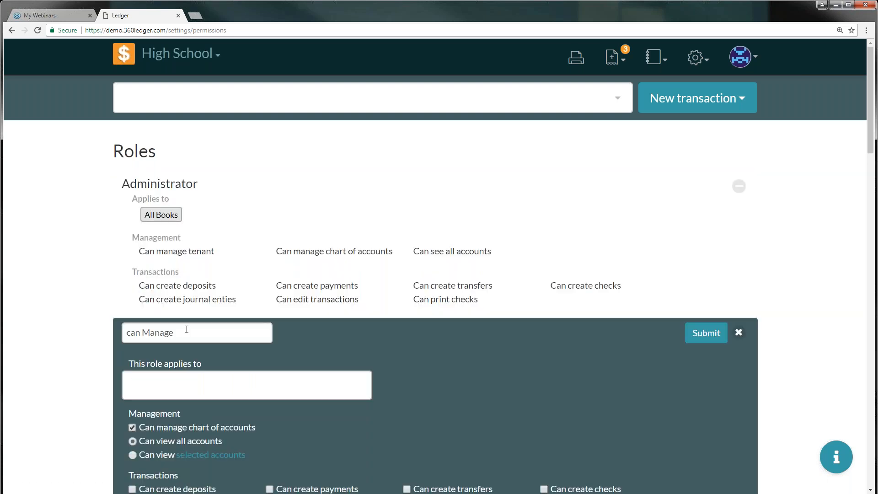
Rename the new role to 'Assistant Admin'
{"action": "scroll", "coordinate": [186, 329], "scroll_direction": "down", "scroll_amount": 1}
{"action": "triple_click", "coordinate": [228, 288]}
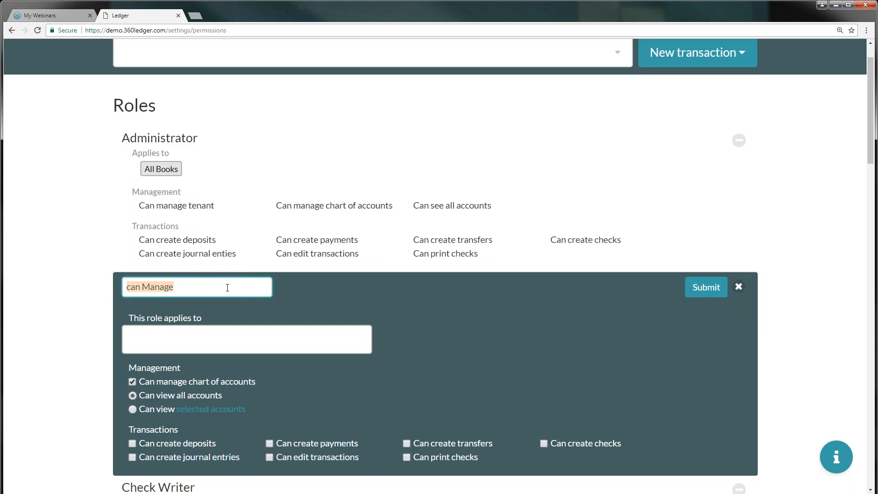
{"action": "type", "text": "As"}
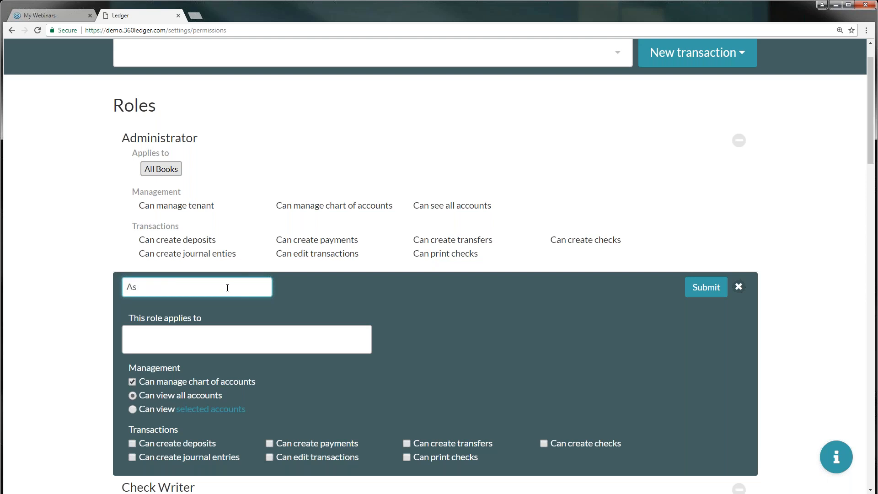
{"action": "type", "text": "sitant"}
{"action": "key", "text": "BackSpace"}
{"action": "key", "text": "BackSpace"}
{"action": "key", "text": "BackSpace"}
{"action": "key", "text": "BackSpace"}
{"action": "key", "text": "BackSpace"}
{"action": "type", "text": "stant to"}
{"action": "key", "text": "BackSpace"}
{"action": "key", "text": "BackSpace"}
{"action": "key", "text": "BackSpace"}
{"action": "type", "text": "Admin"}
Make the role apply to High School with no transaction permissions, and save it
{"action": "left_click", "coordinate": [206, 331]}
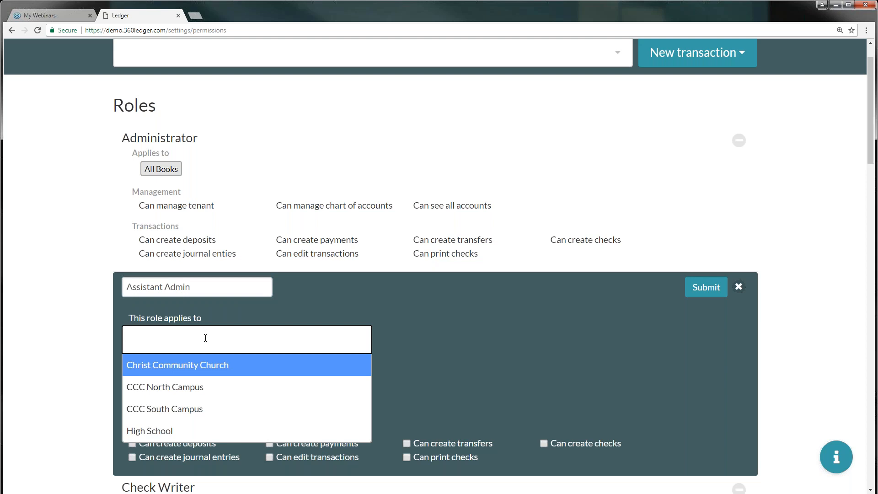
{"action": "left_click", "coordinate": [165, 434]}
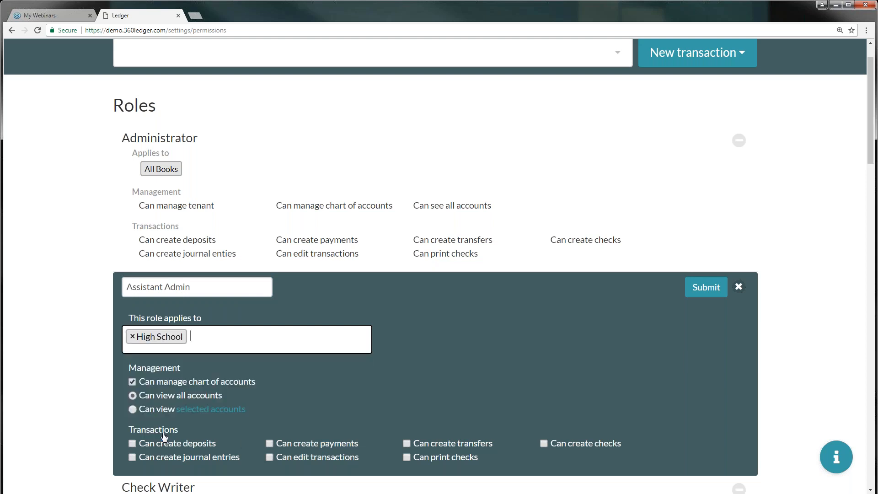
{"action": "scroll", "coordinate": [155, 423], "scroll_direction": "down", "scroll_amount": 3}
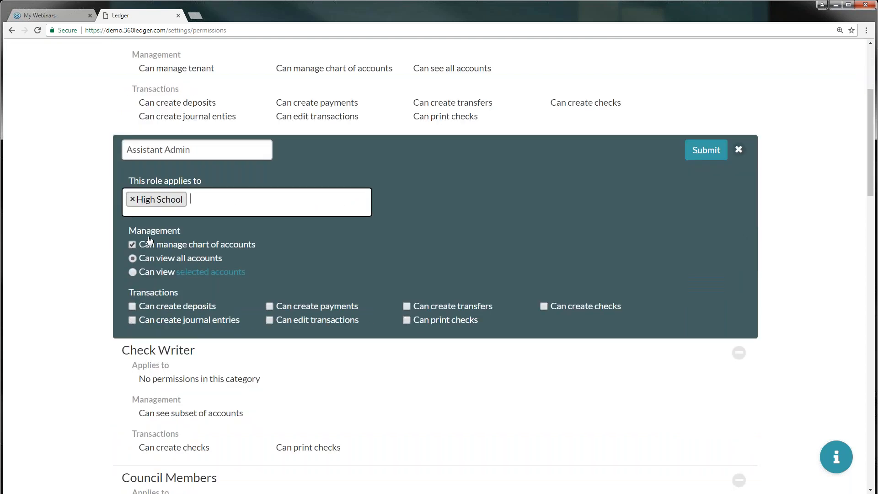
{"action": "left_click", "coordinate": [132, 307]}
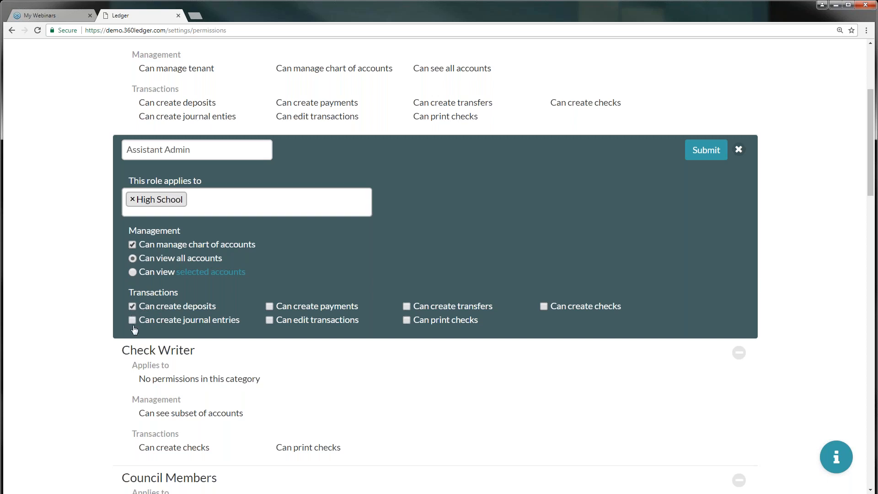
{"action": "left_click", "coordinate": [133, 320]}
{"action": "left_click", "coordinate": [269, 320]}
{"action": "left_click", "coordinate": [270, 320]}
{"action": "left_click", "coordinate": [707, 152]}
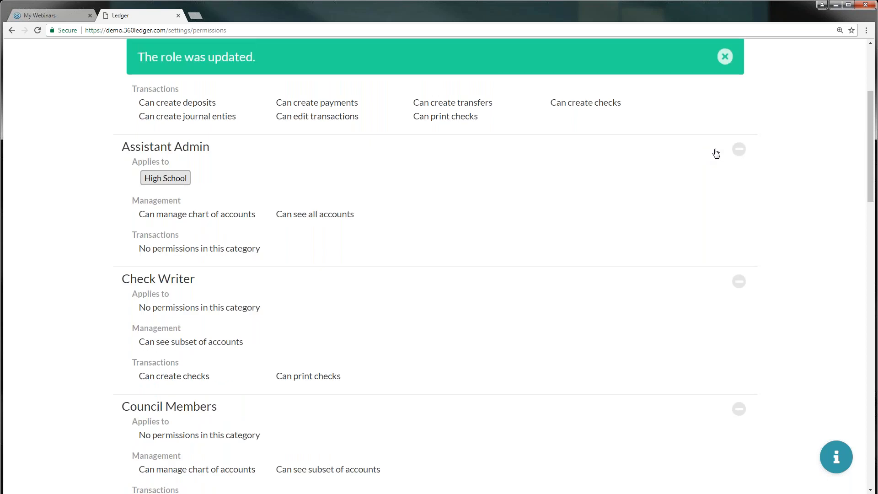
{"action": "scroll", "coordinate": [821, 122], "scroll_direction": "up", "scroll_amount": 4}
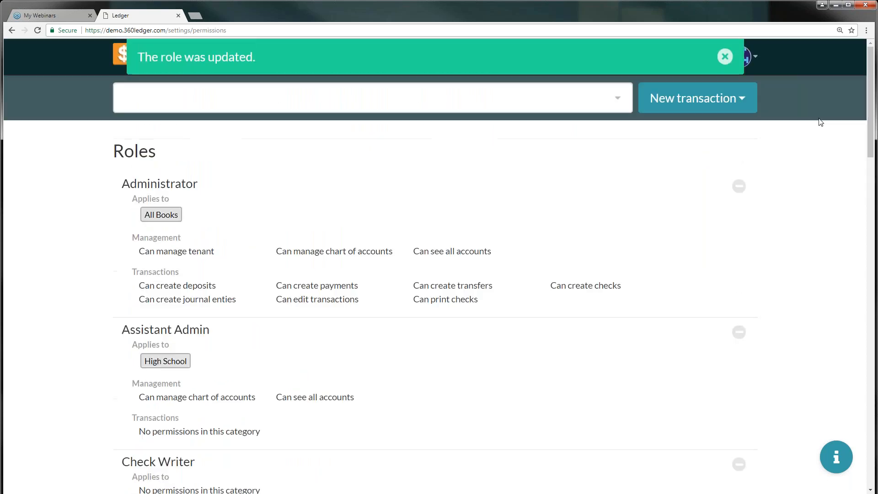
Dismiss the role confirmation and go to the Users settings page
{"action": "left_click", "coordinate": [725, 57]}
{"action": "left_click", "coordinate": [696, 57]}
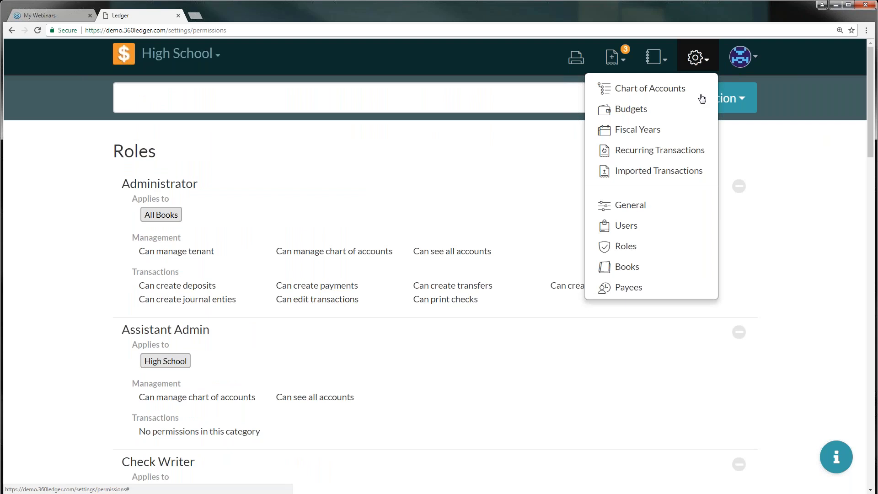
{"action": "left_click", "coordinate": [631, 226]}
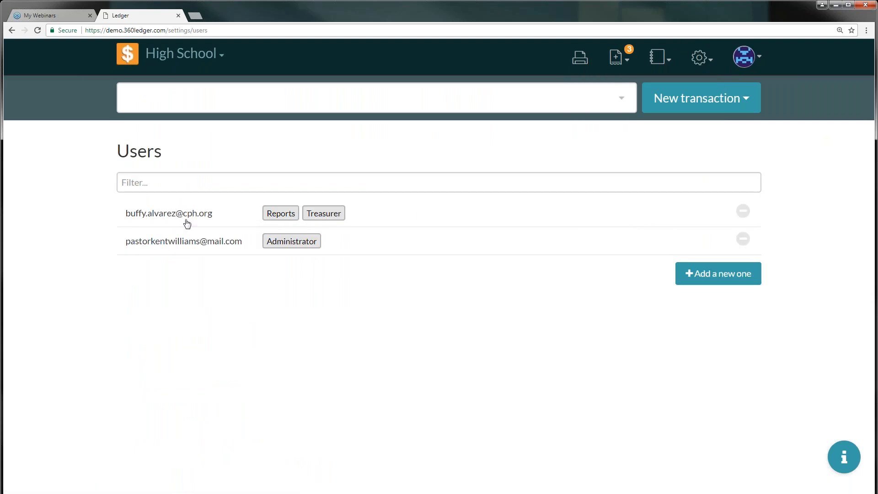
Add Assistant Admin to the first user's roles, resend the invitation, and save
{"action": "left_click", "coordinate": [420, 215]}
{"action": "left_click", "coordinate": [416, 225]}
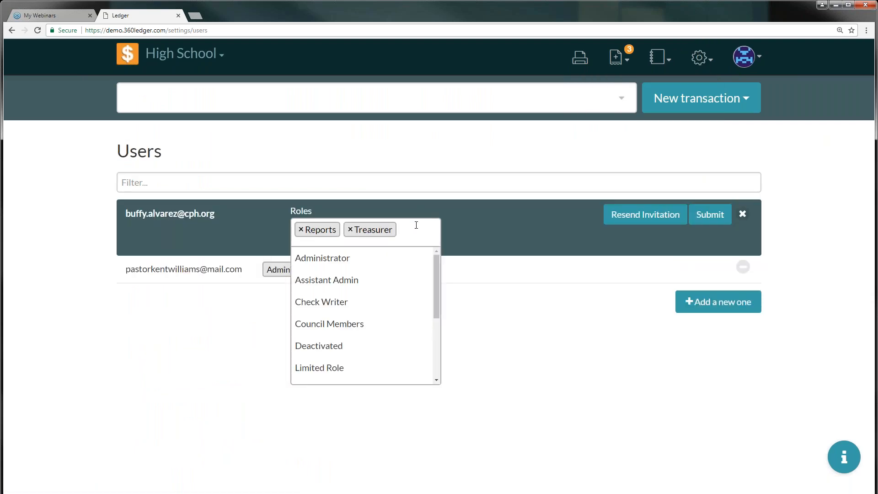
{"action": "left_click", "coordinate": [353, 280]}
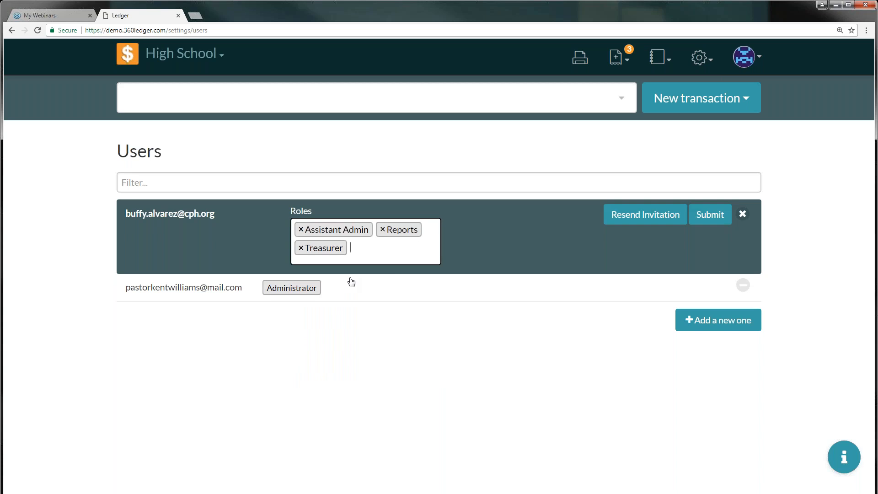
{"action": "left_click", "coordinate": [634, 221]}
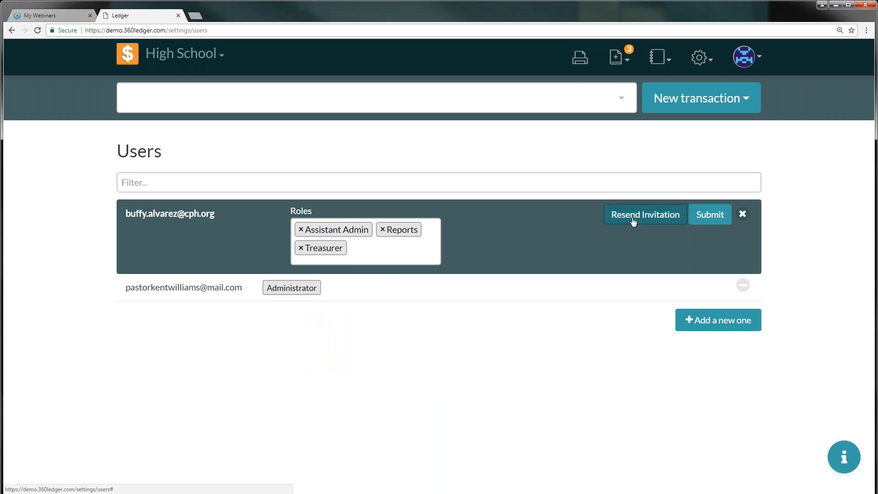
{"action": "left_click", "coordinate": [715, 220]}
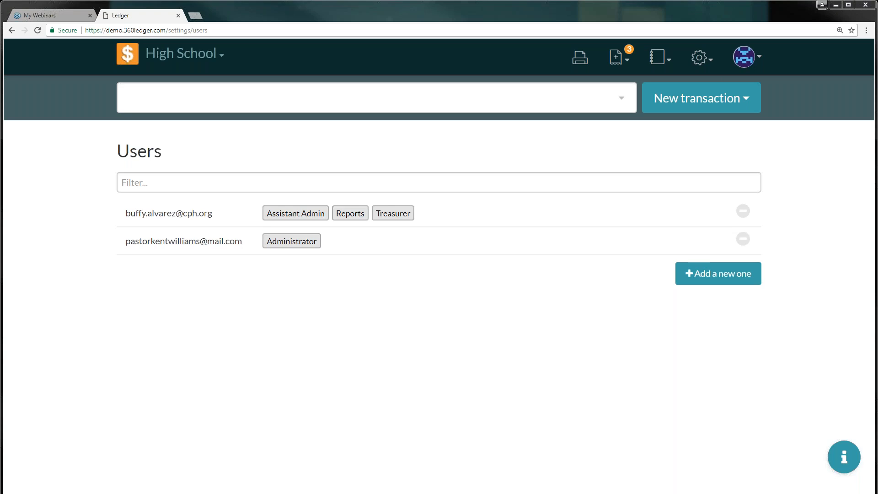
{"action": "left_click", "coordinate": [712, 63]}
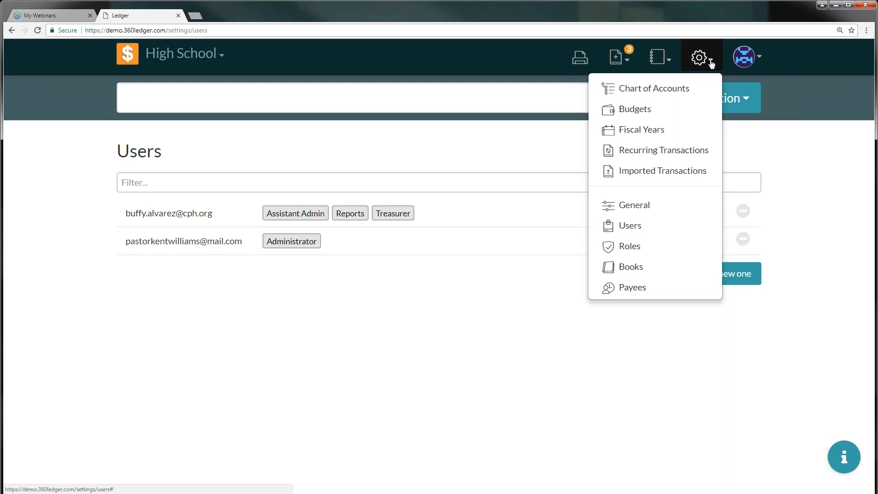
Switch to the High School book and view its Home page with the 1/1/17 opening entries
{"action": "left_click", "coordinate": [222, 58]}
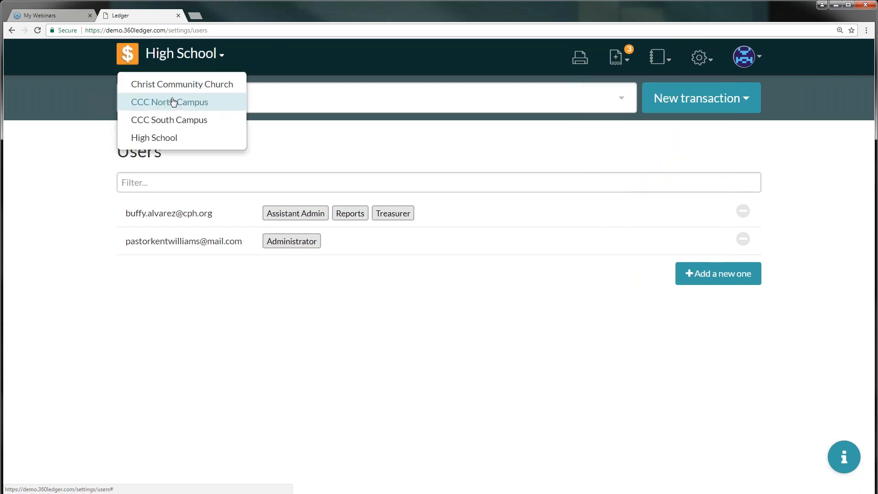
{"action": "left_click", "coordinate": [163, 139]}
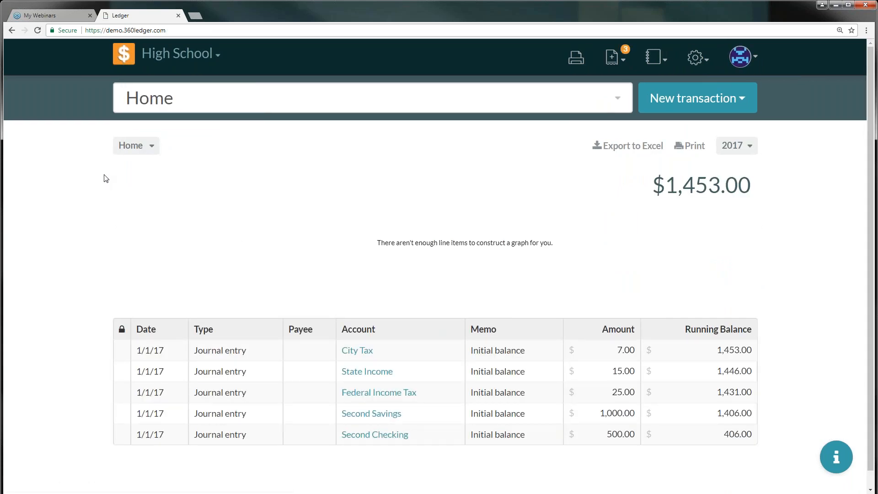
{"action": "scroll", "coordinate": [102, 190], "scroll_direction": "down", "scroll_amount": 1}
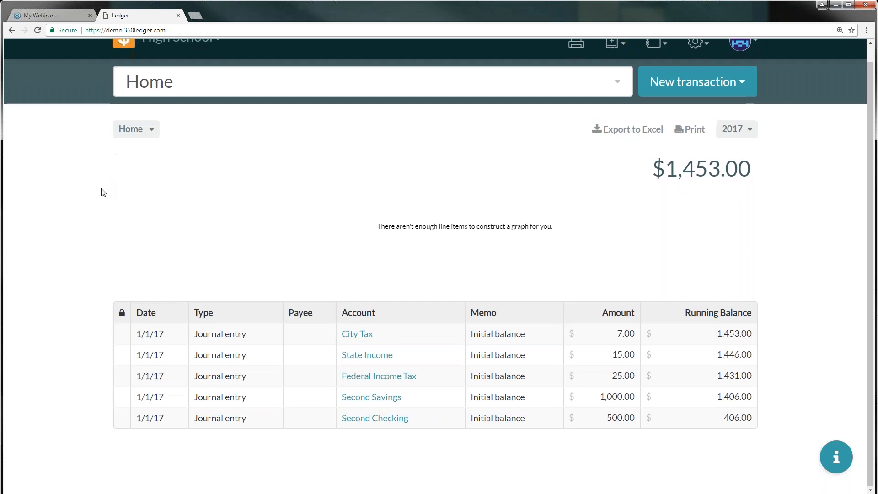
{"action": "scroll", "coordinate": [102, 193], "scroll_direction": "up", "scroll_amount": 1}
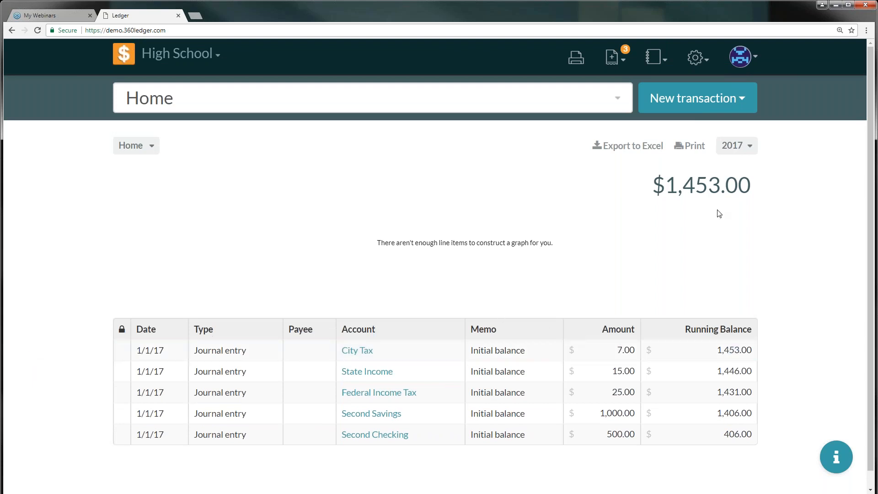
{"action": "left_click", "coordinate": [670, 68]}
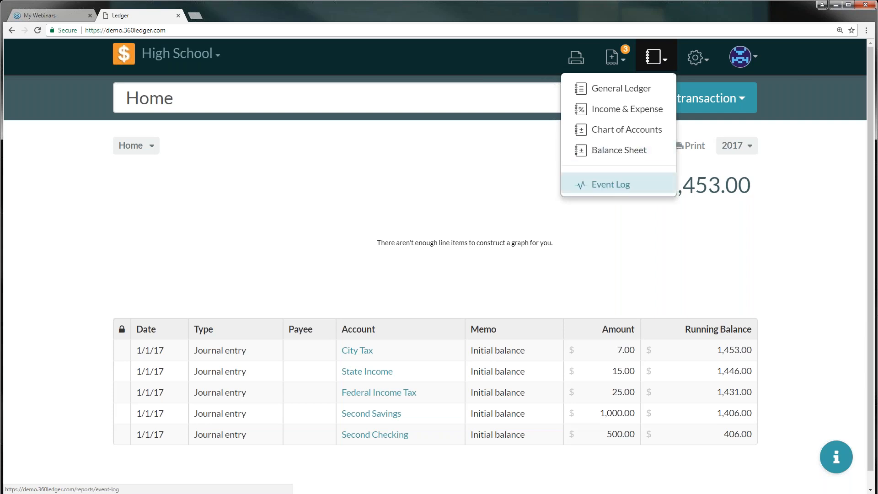
Scroll through the Event Log entries, then return to the slide show's Product Updates slide
{"action": "left_click", "coordinate": [618, 190]}
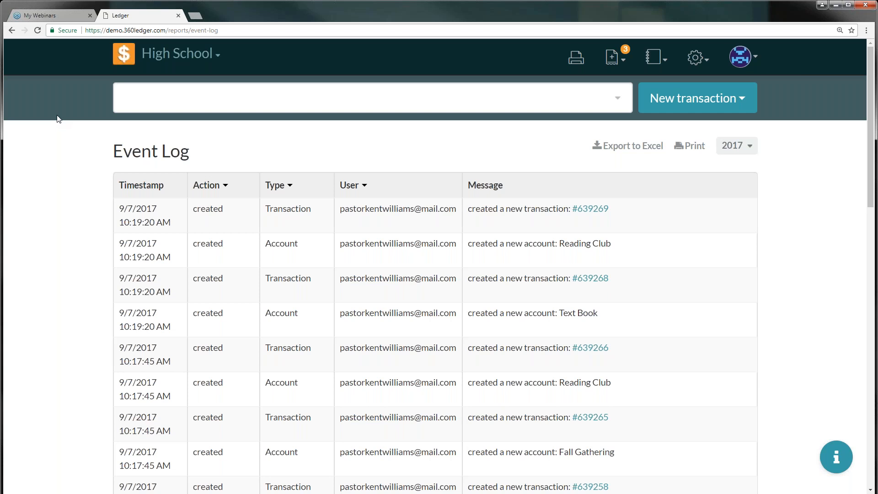
{"action": "scroll", "coordinate": [332, 166], "scroll_direction": "down", "scroll_amount": 1}
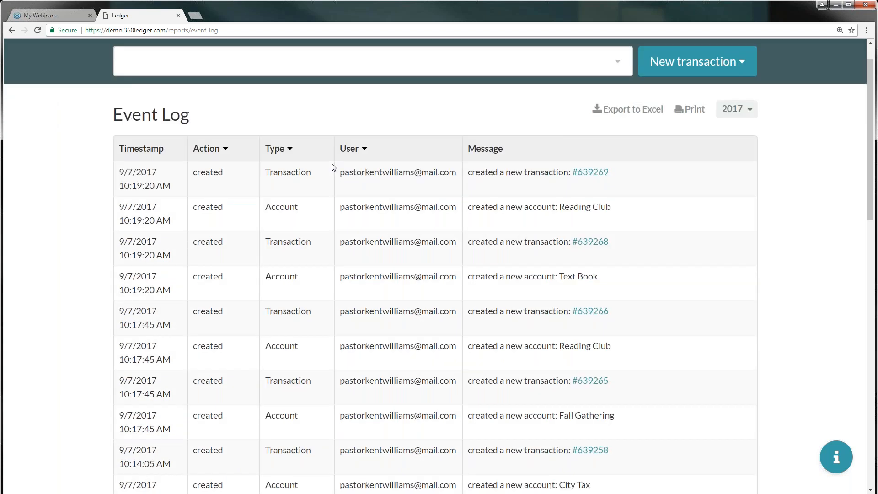
{"action": "scroll", "coordinate": [333, 167], "scroll_direction": "down", "scroll_amount": 6}
{"action": "scroll", "coordinate": [324, 155], "scroll_direction": "up", "scroll_amount": 2}
{"action": "scroll", "coordinate": [324, 155], "scroll_direction": "up", "scroll_amount": 4}
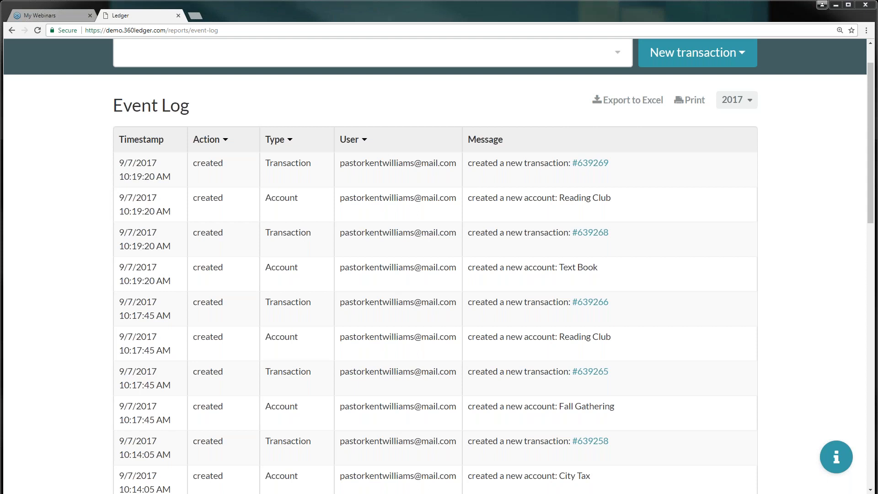
{"action": "key", "text": "alt+Tab"}
{"action": "left_click", "coordinate": [133, 104]}
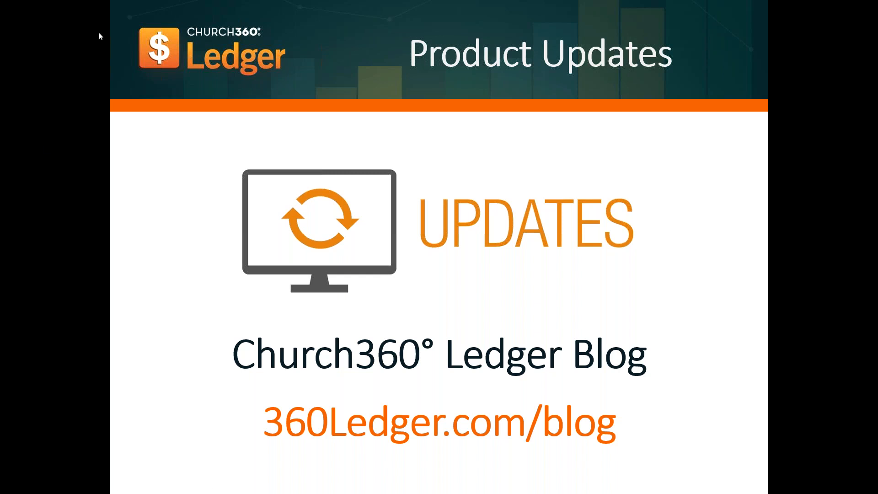
Advance the slide show to the 'Training Manual' slide ($25 + shipping)
{"action": "left_click", "coordinate": [68, 187]}
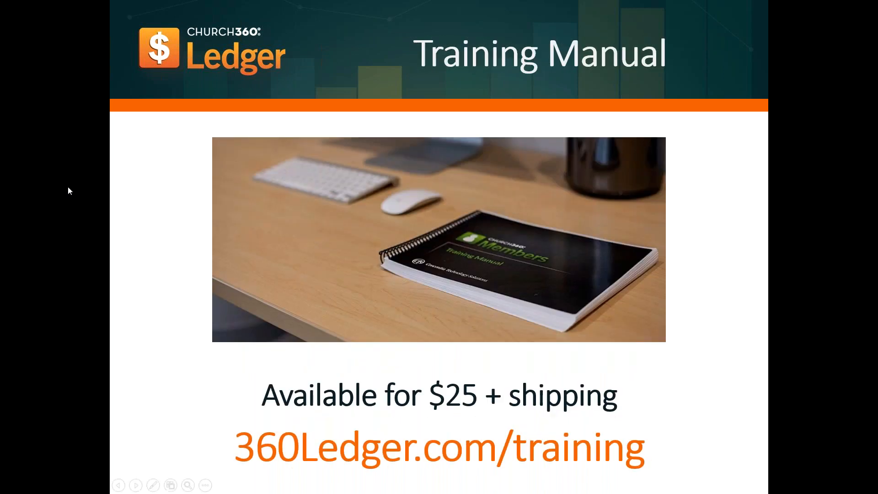